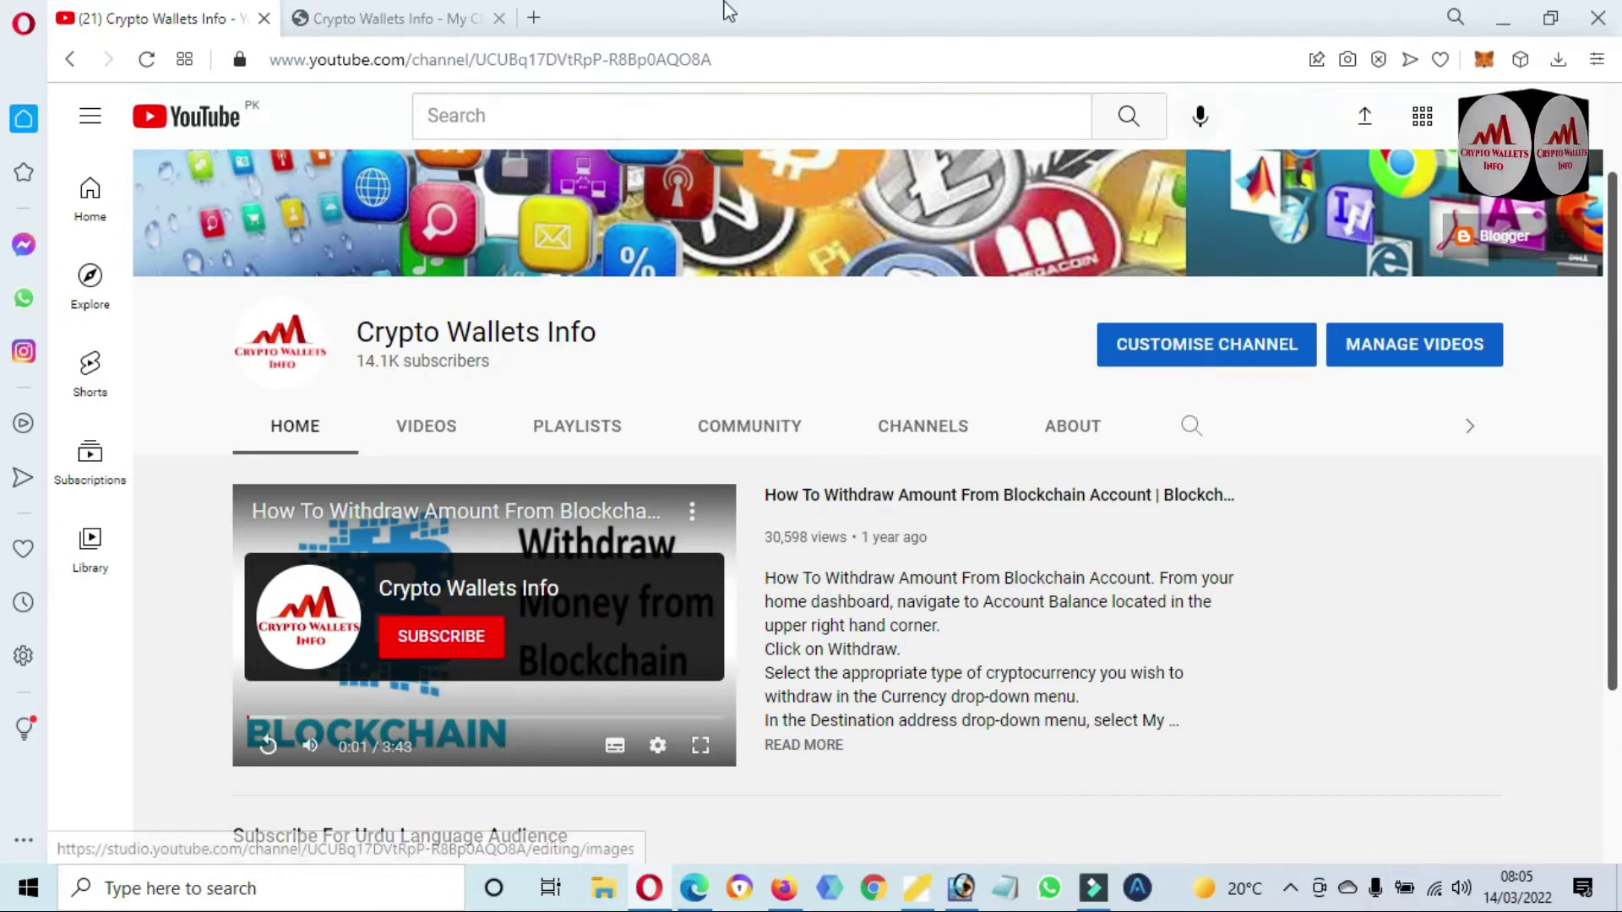
- Unlock the MetaMask wallet extension with the wallet password
left_click(310, 12)
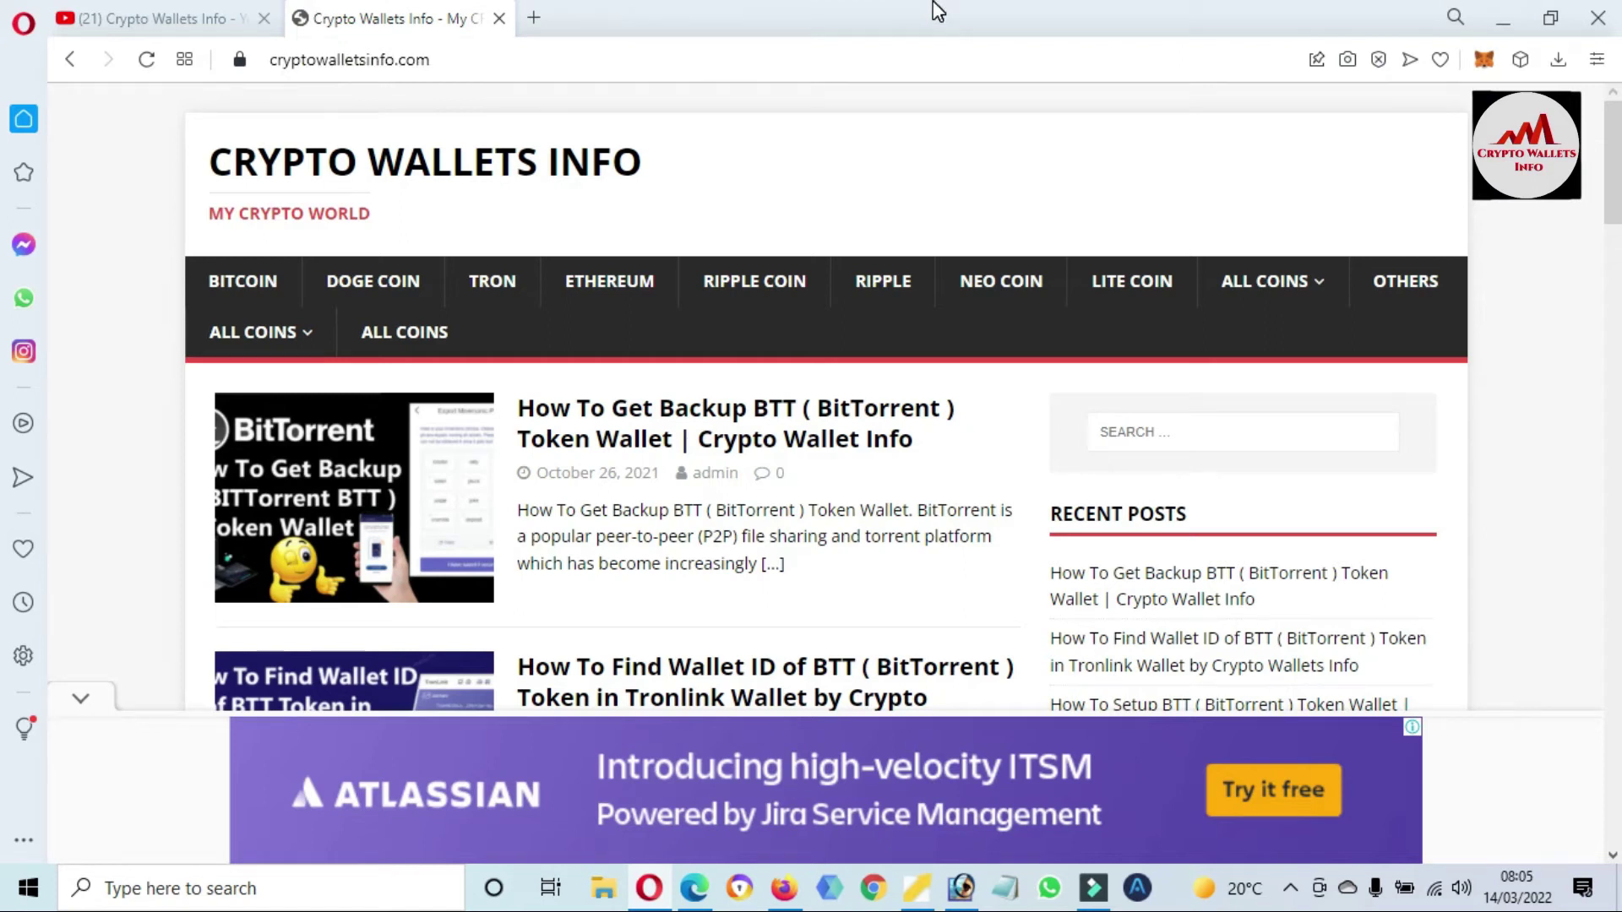
left_click(1484, 60)
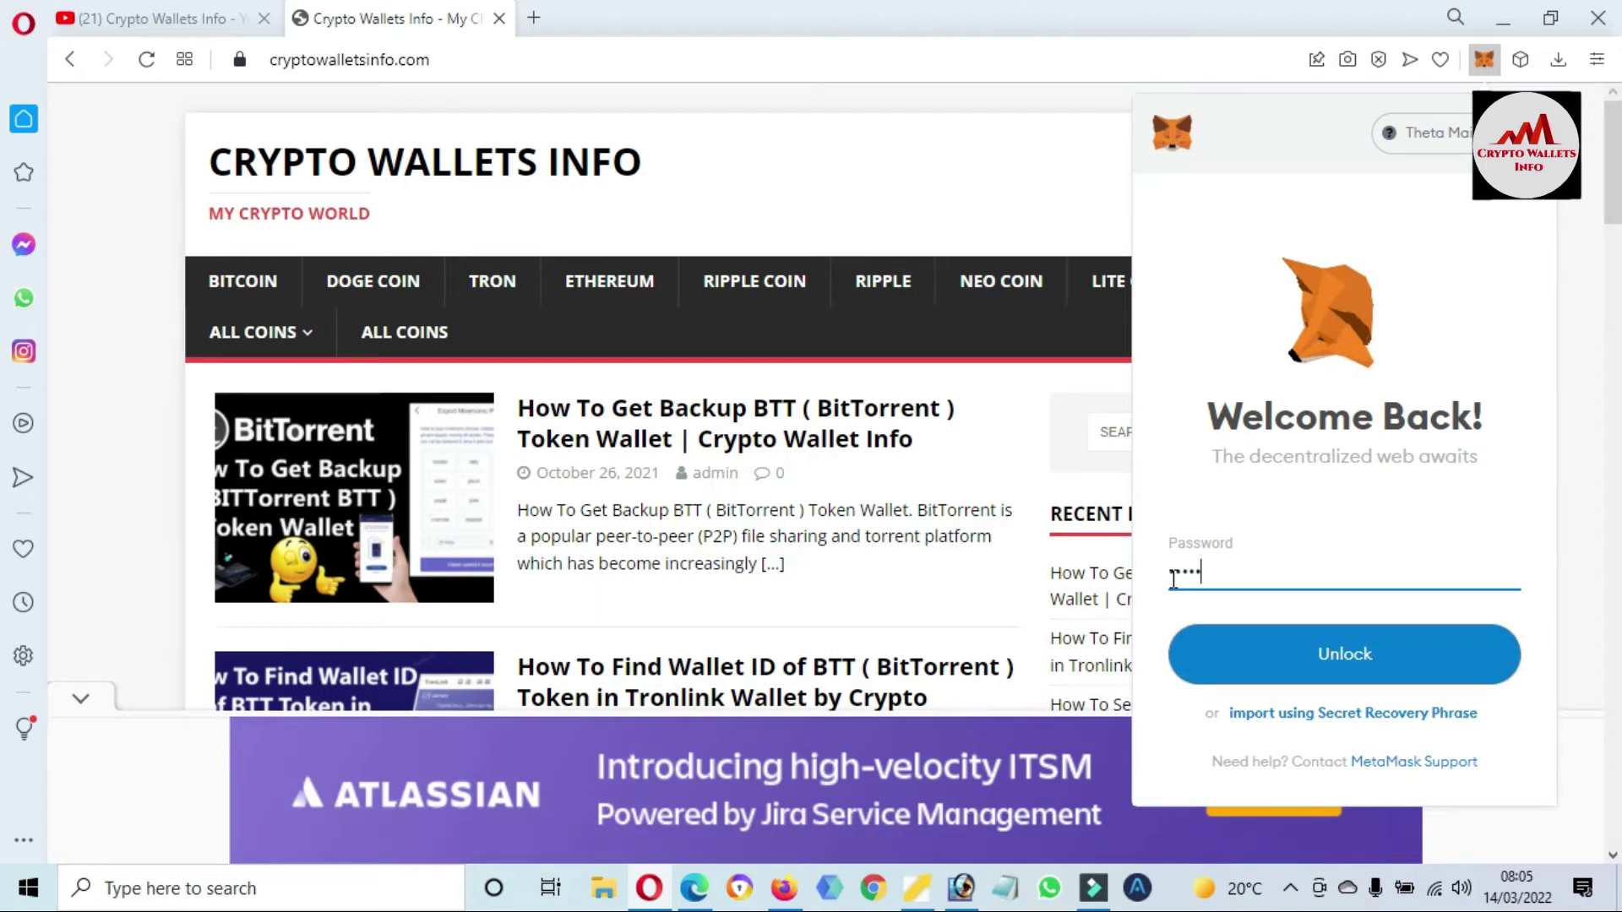
type("•")
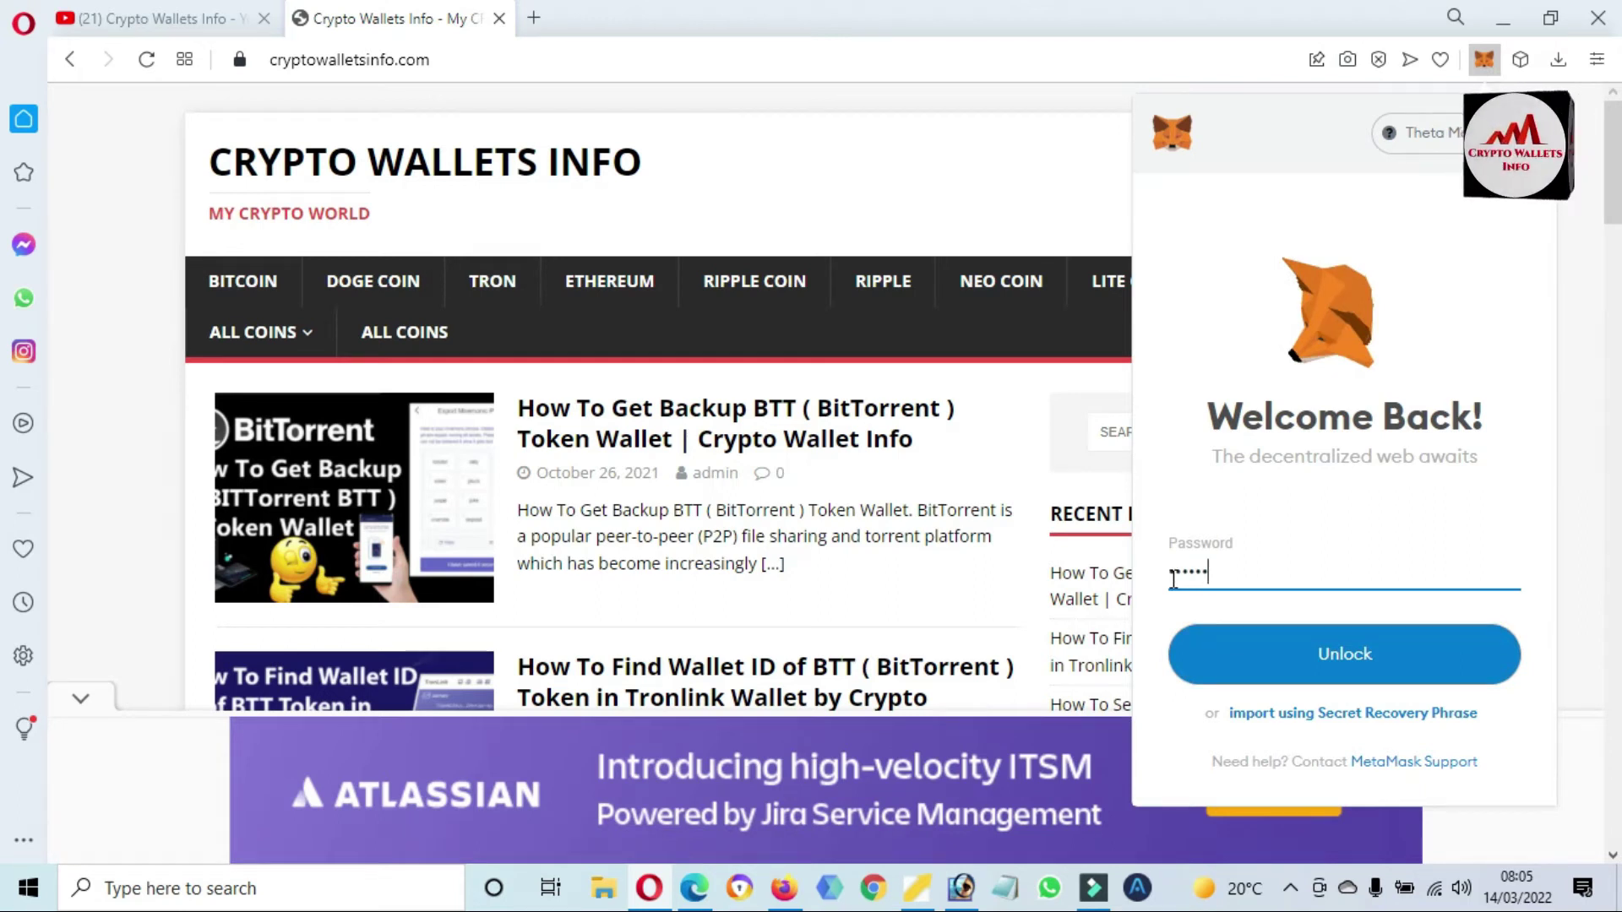
type("•••••••")
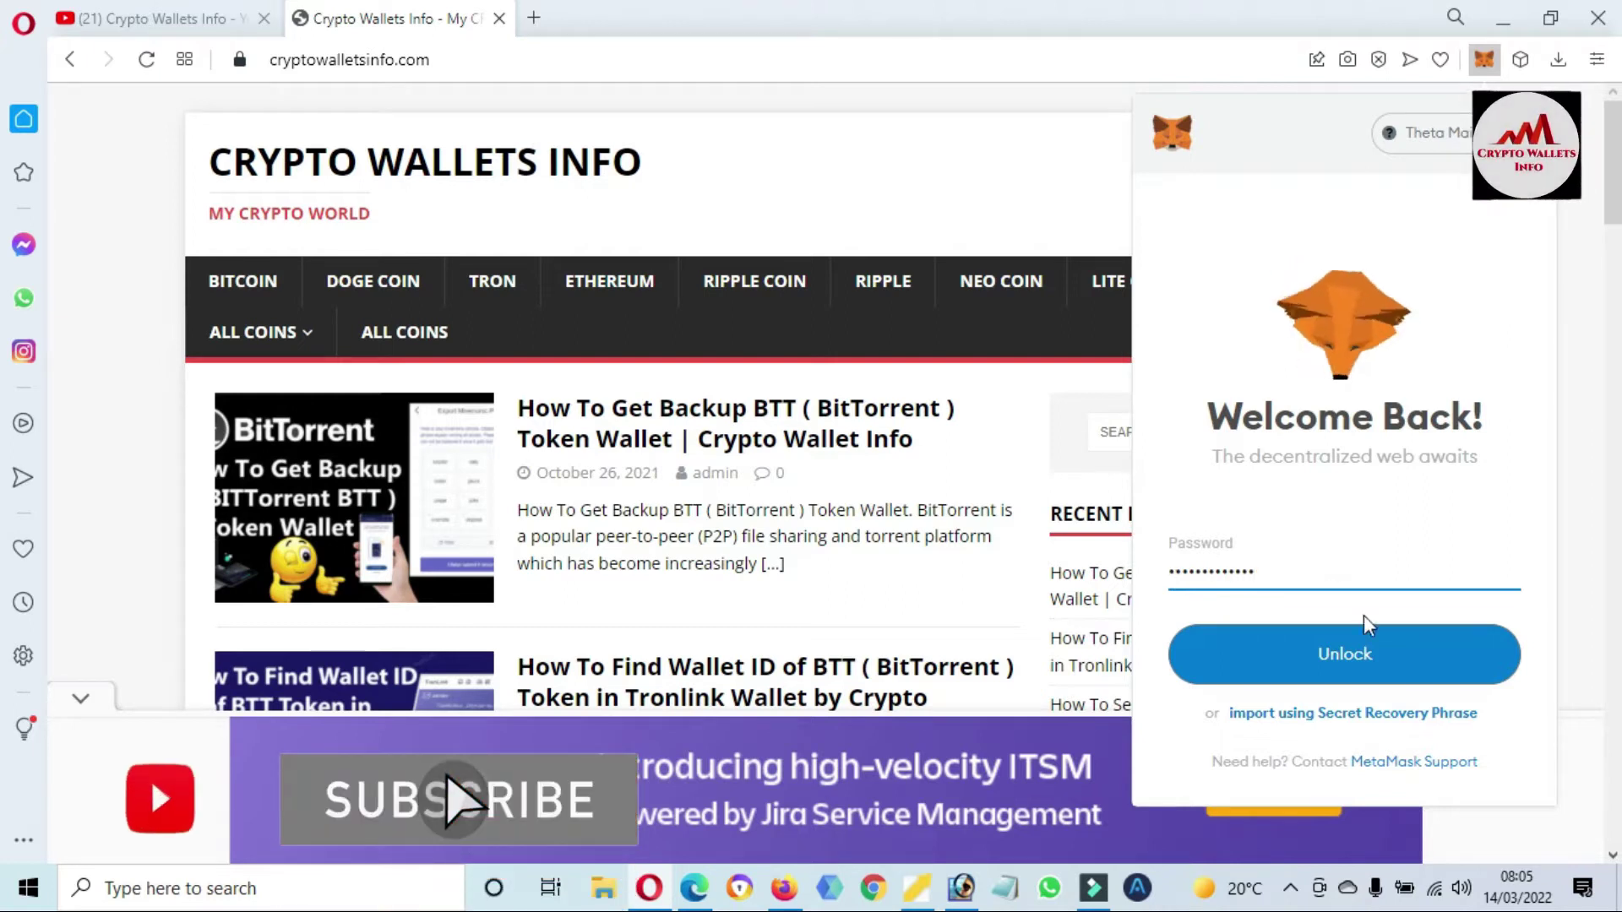
left_click(1361, 663)
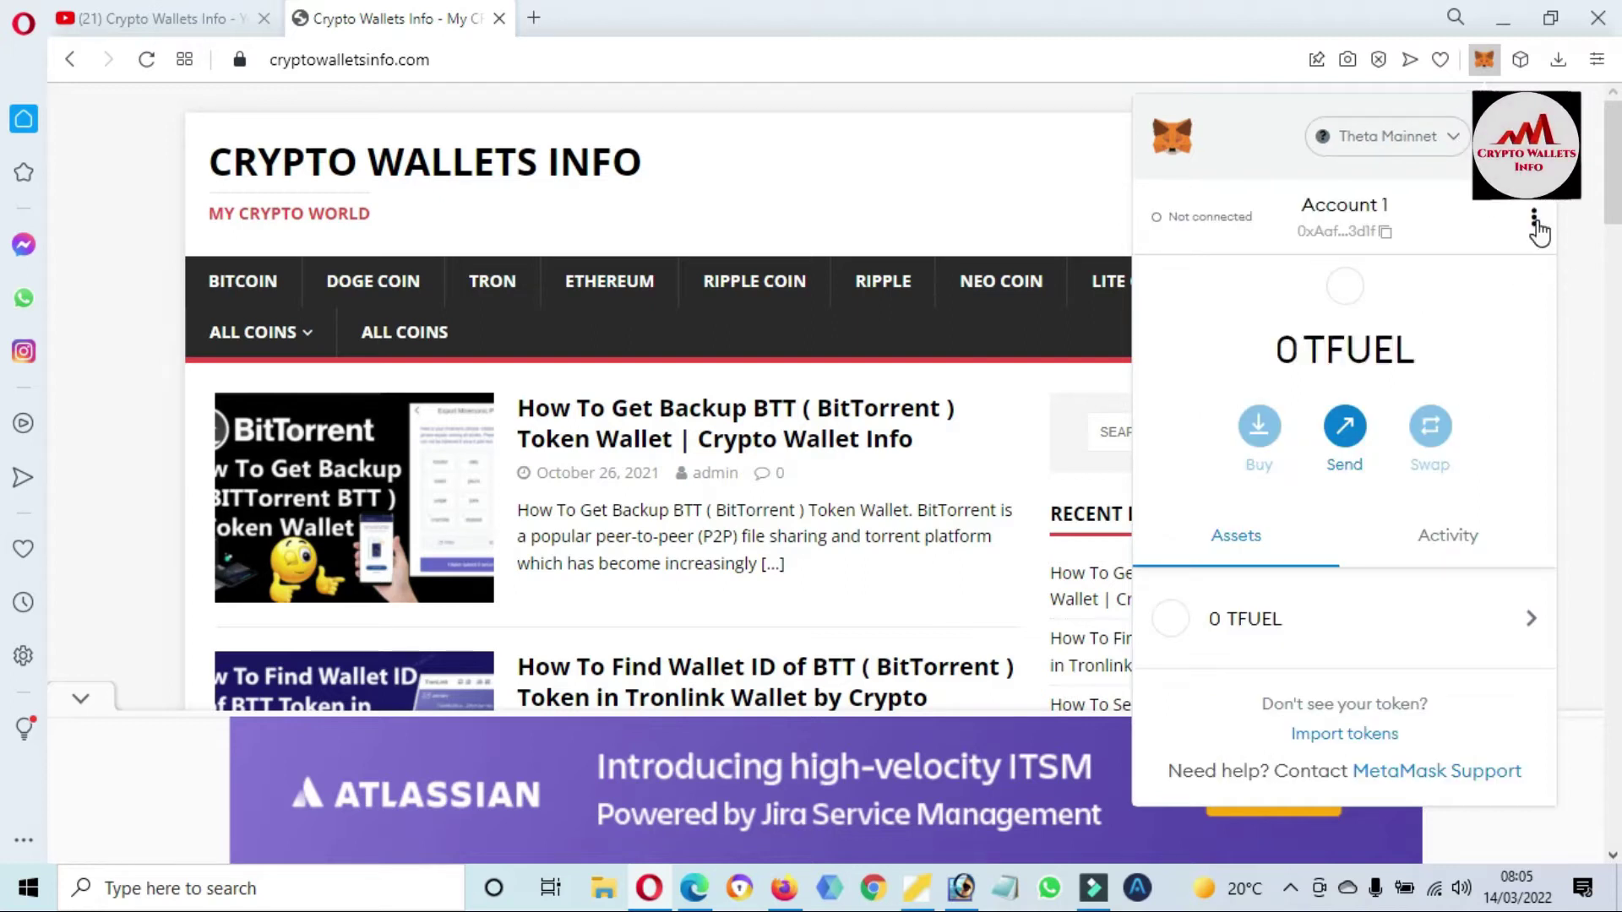
- Expand the wallet into a full browser tab and switch its network to Ethereum Mainnet
left_click(1535, 221)
left_click(1384, 336)
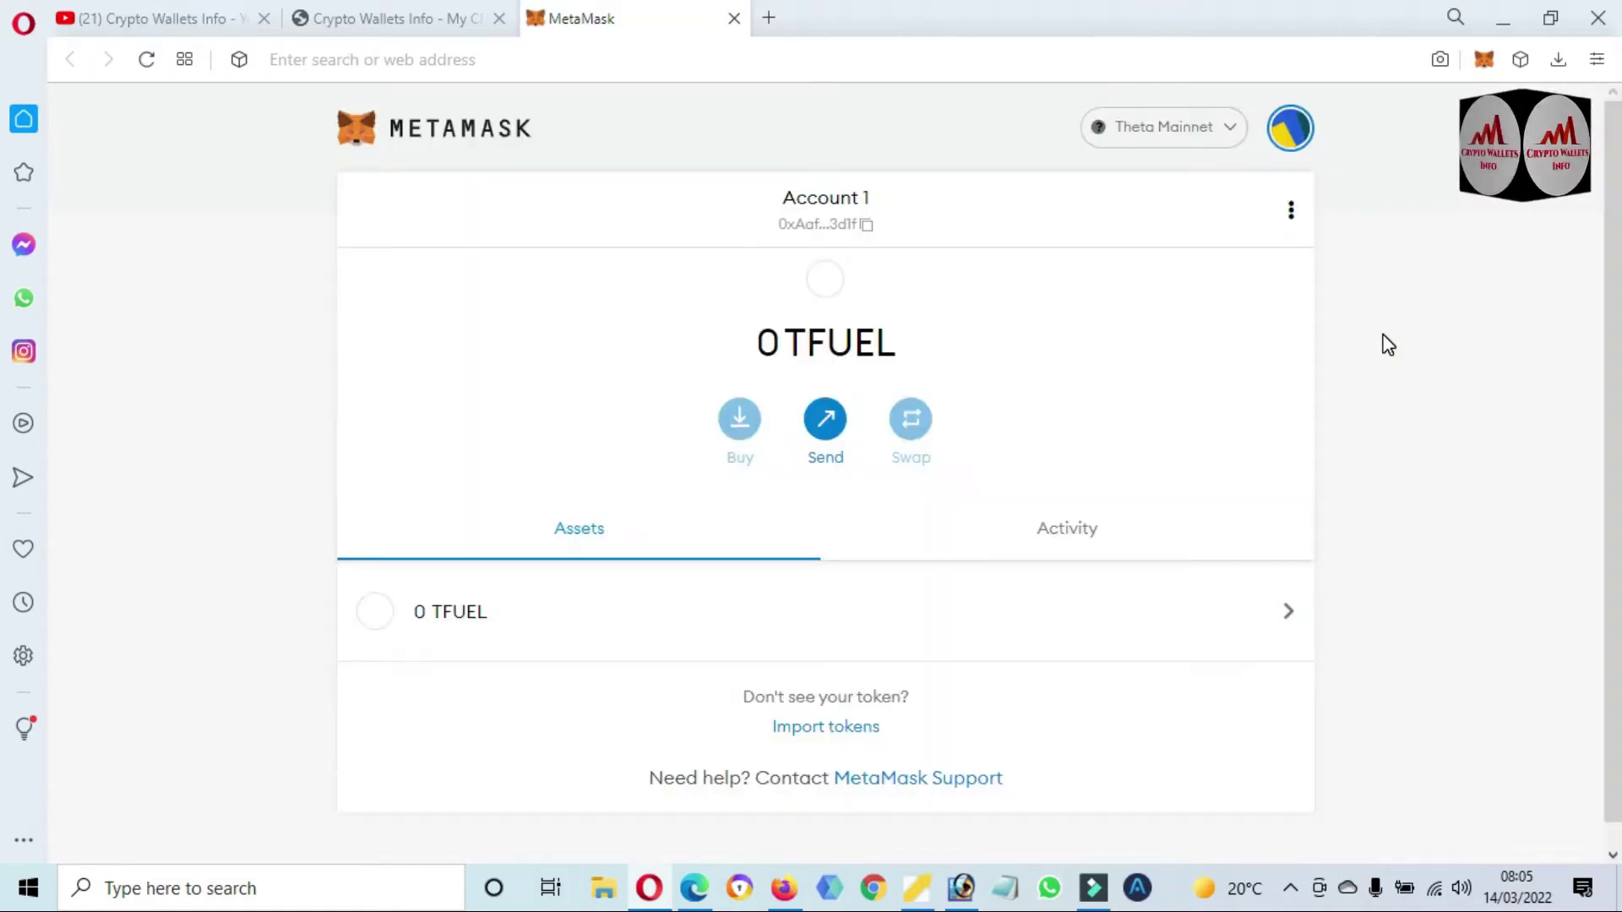
left_click(1231, 135)
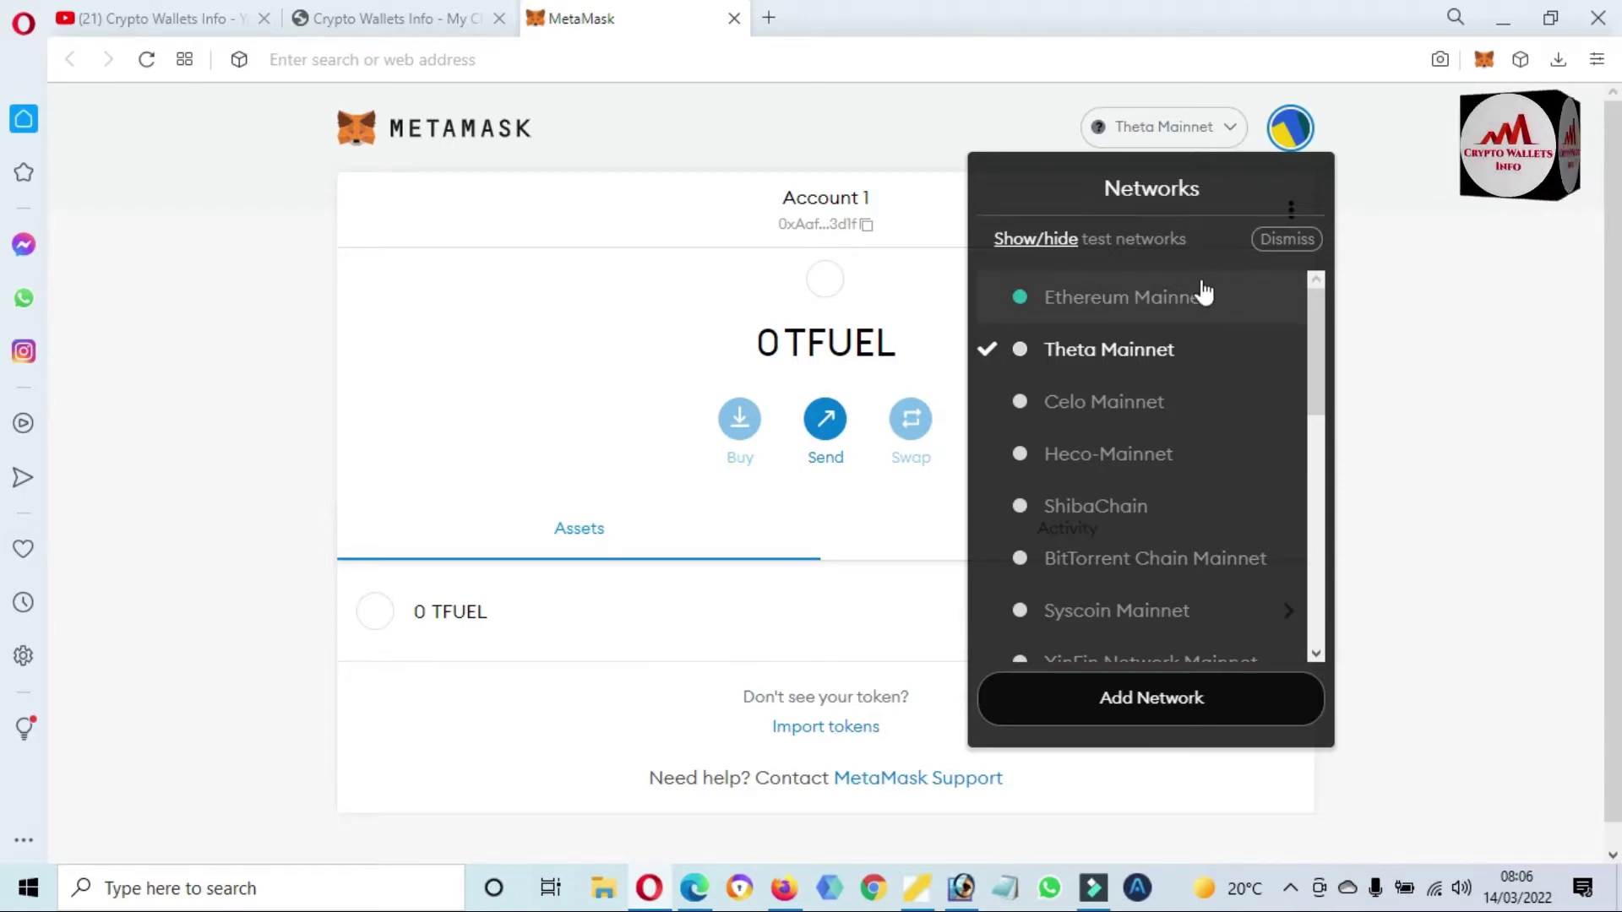
left_click(1163, 301)
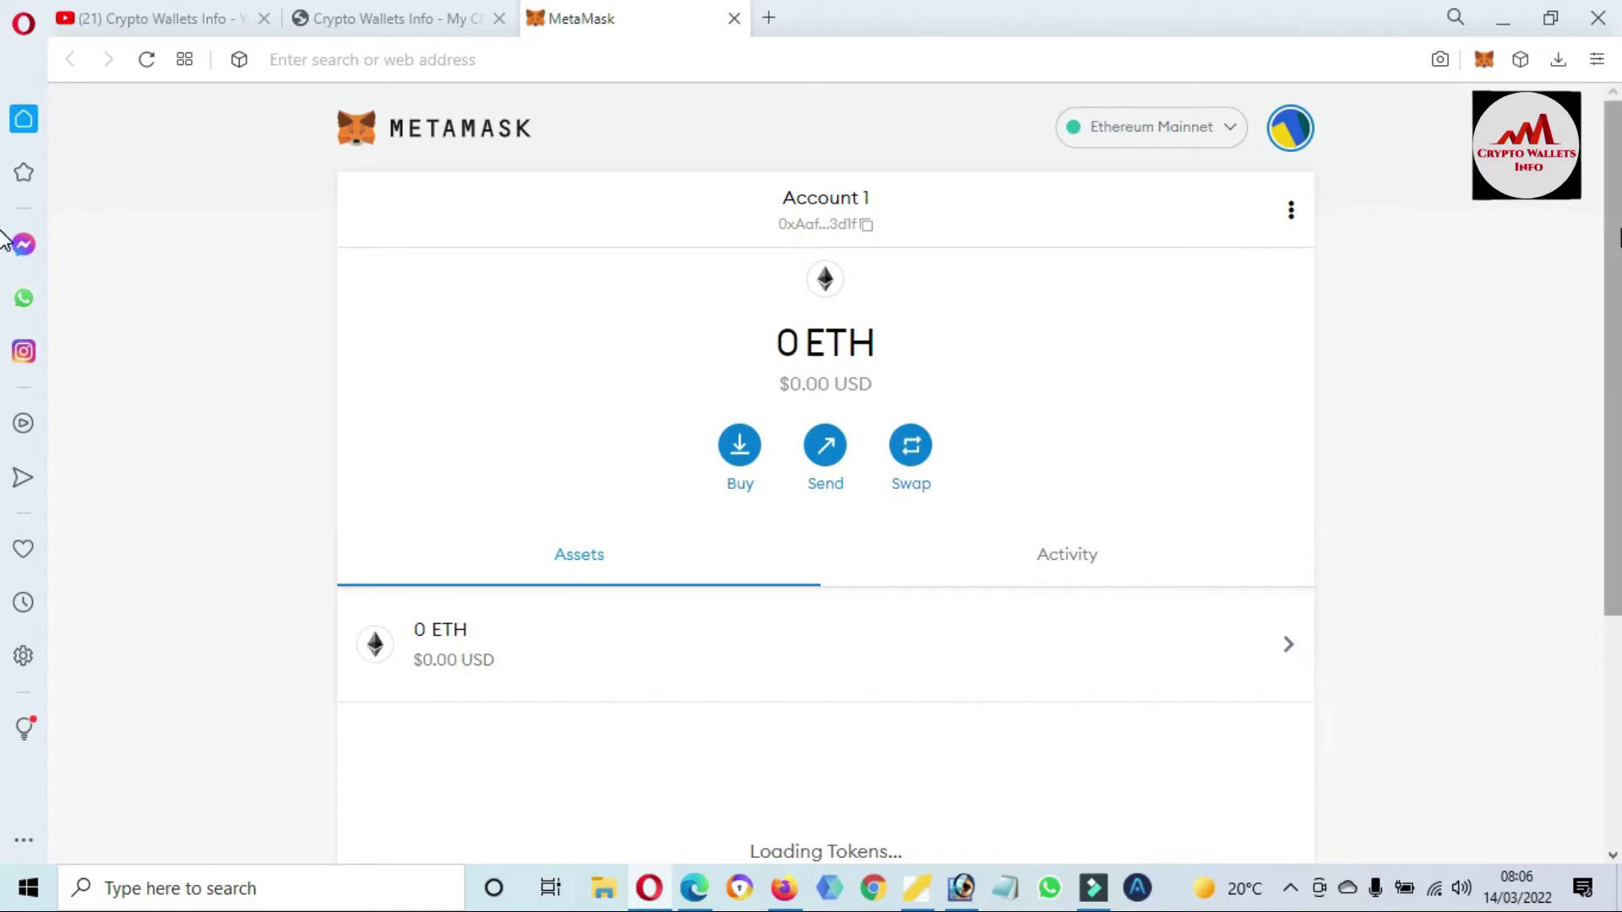
- Look through the account's assets, view the USDC token's details and return to the account
scroll(4, 414, "down", 5)
scroll(4, 562, "down", 4)
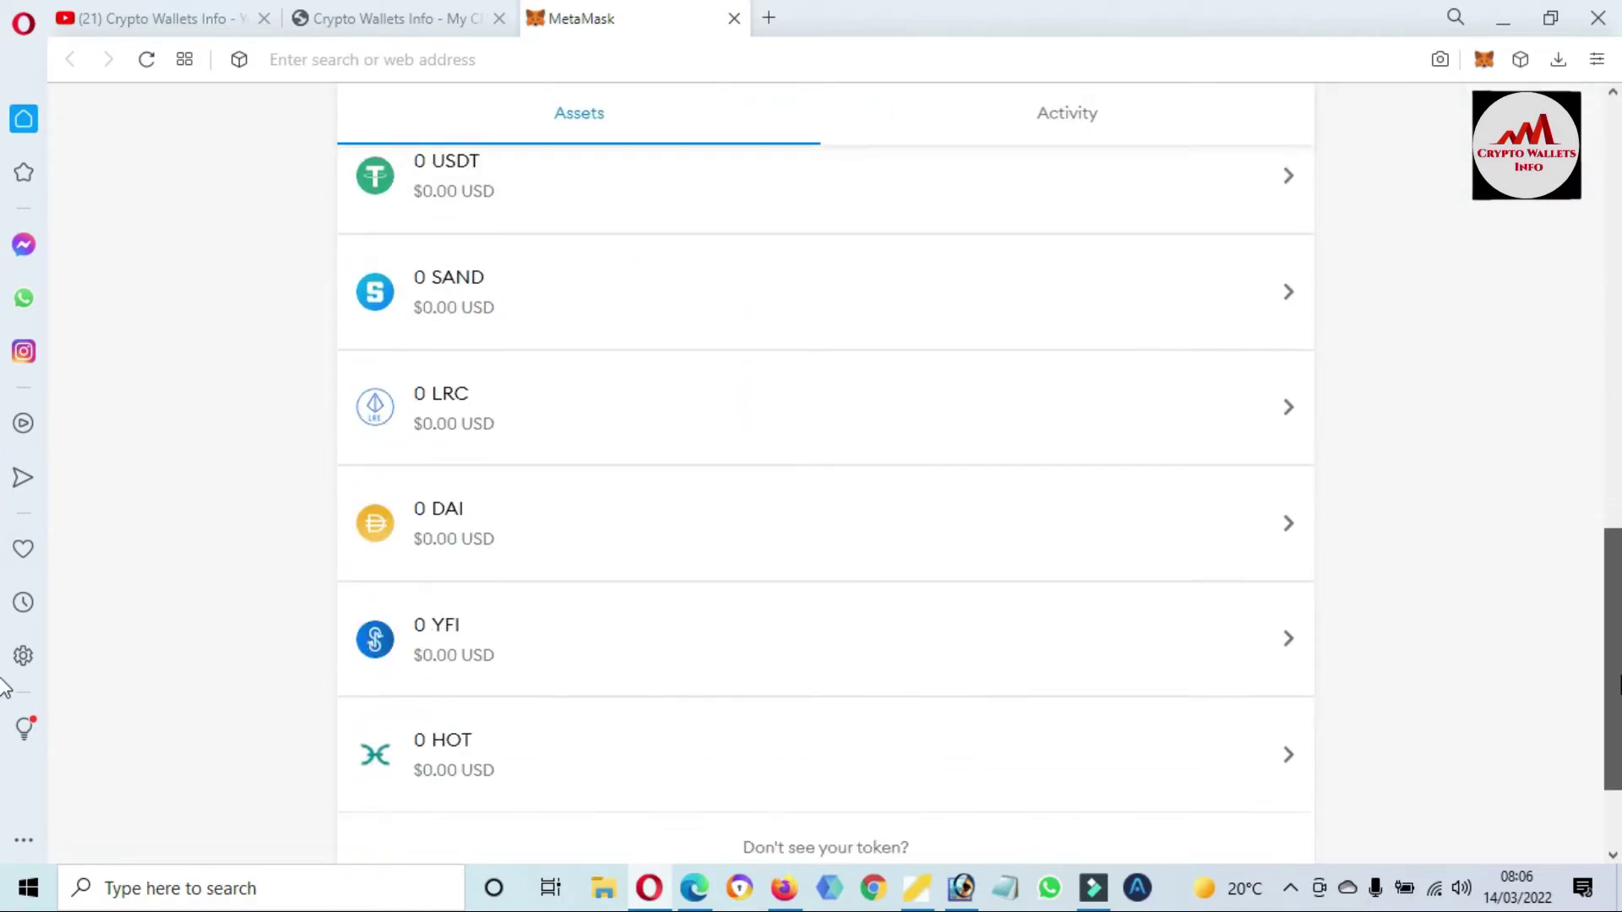
scroll(4, 427, "up", 10)
scroll(4, 435, "down", 4)
scroll(7, 439, "down", 1)
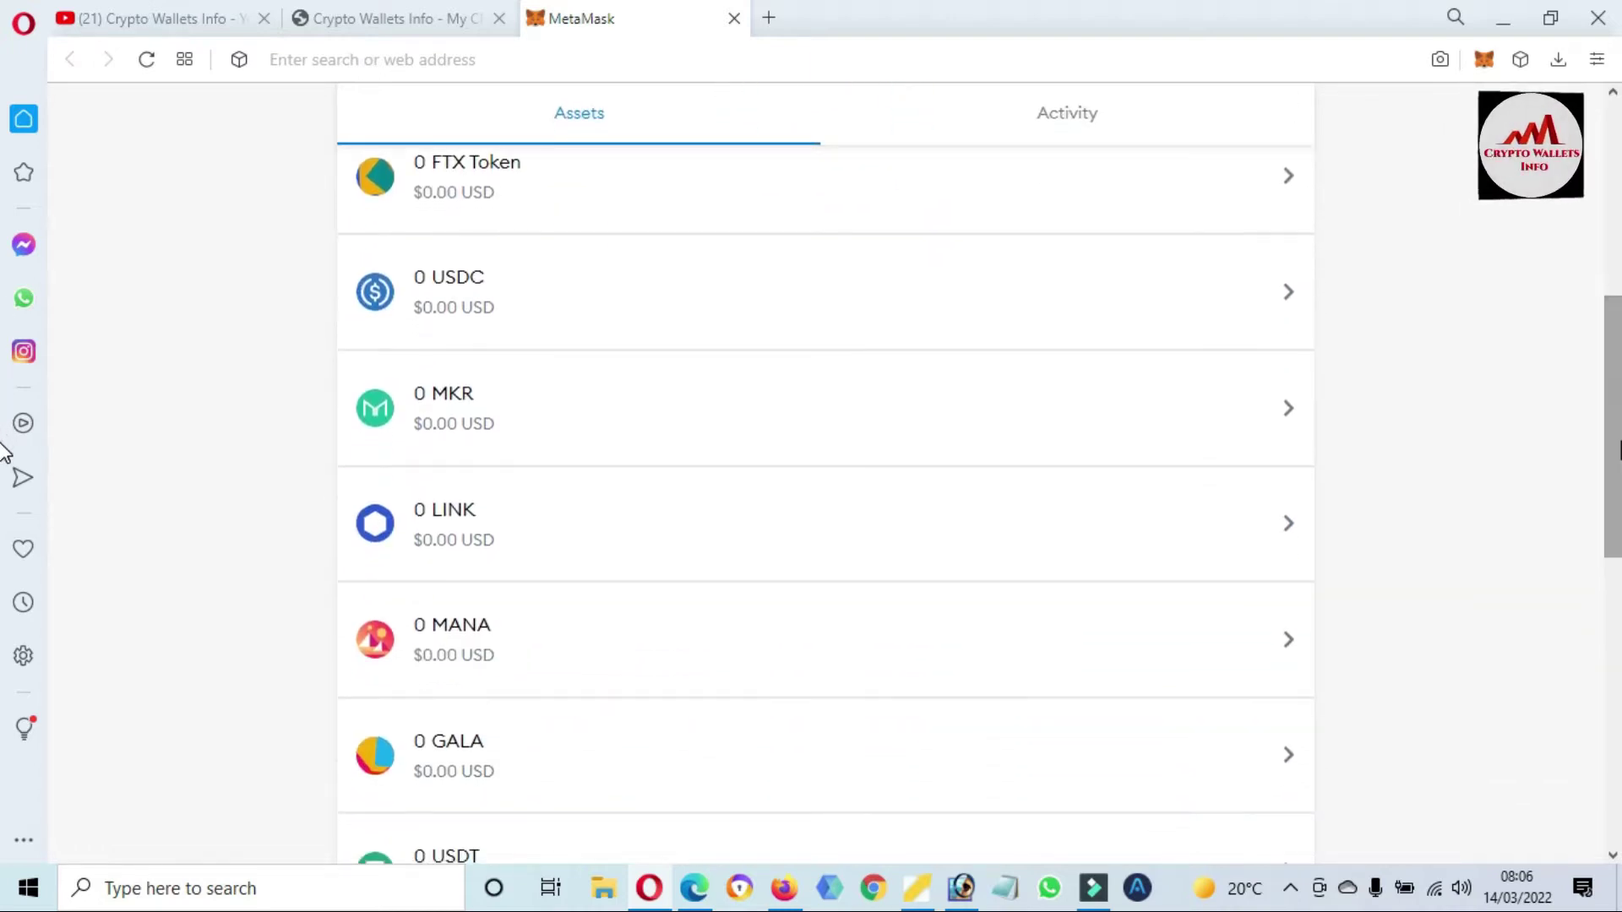
left_click_drag(511, 274, 426, 283)
left_click(427, 283)
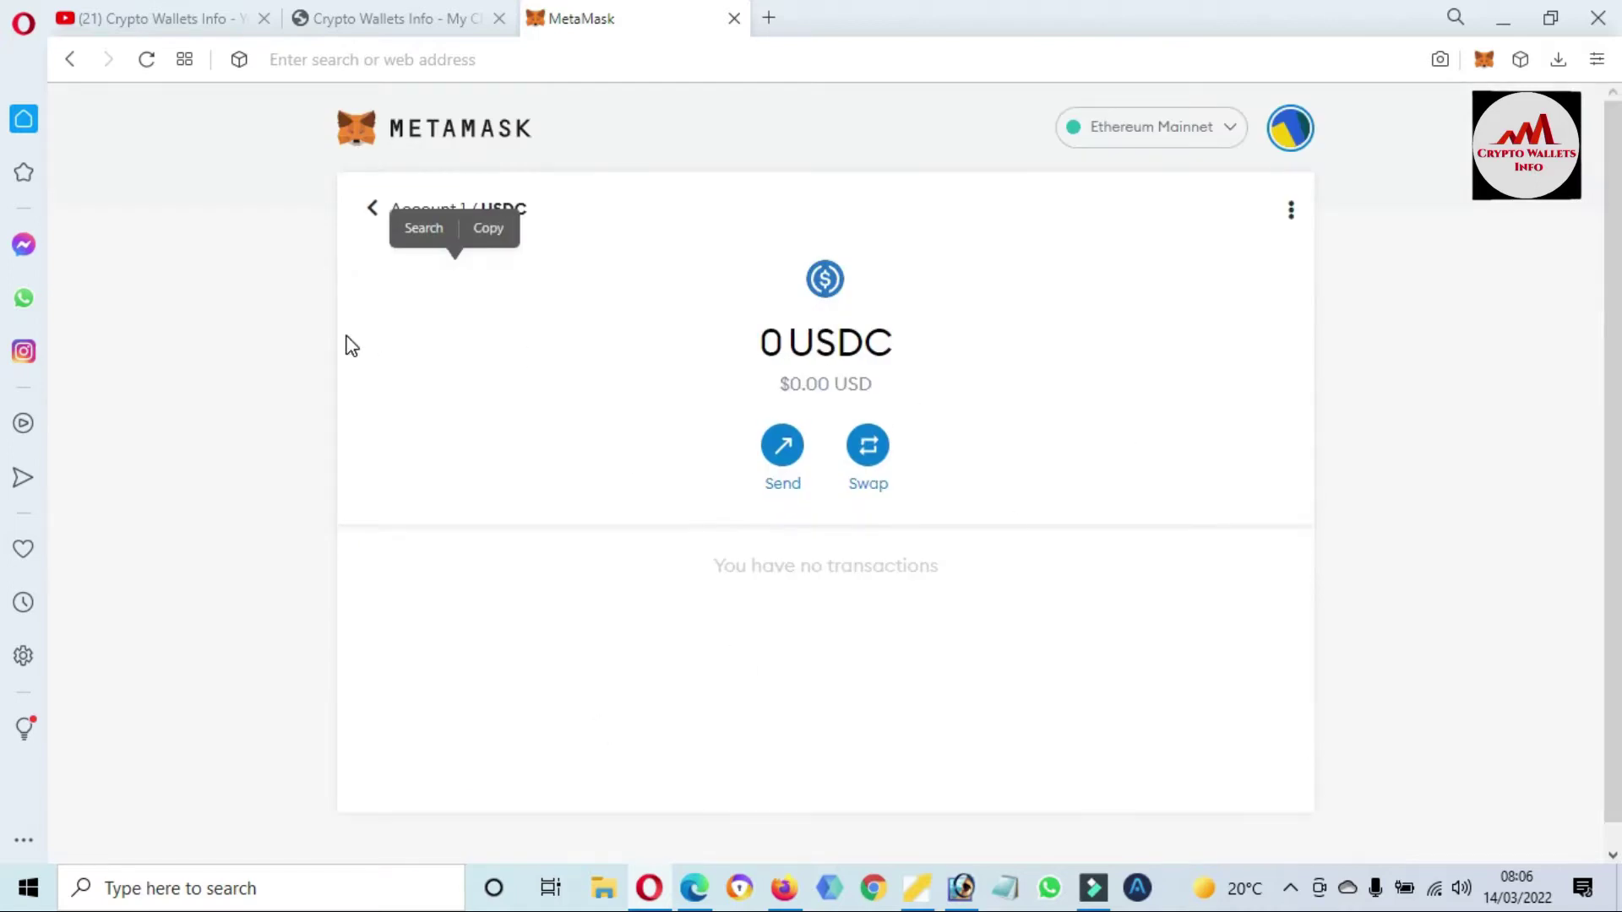
left_click(370, 212)
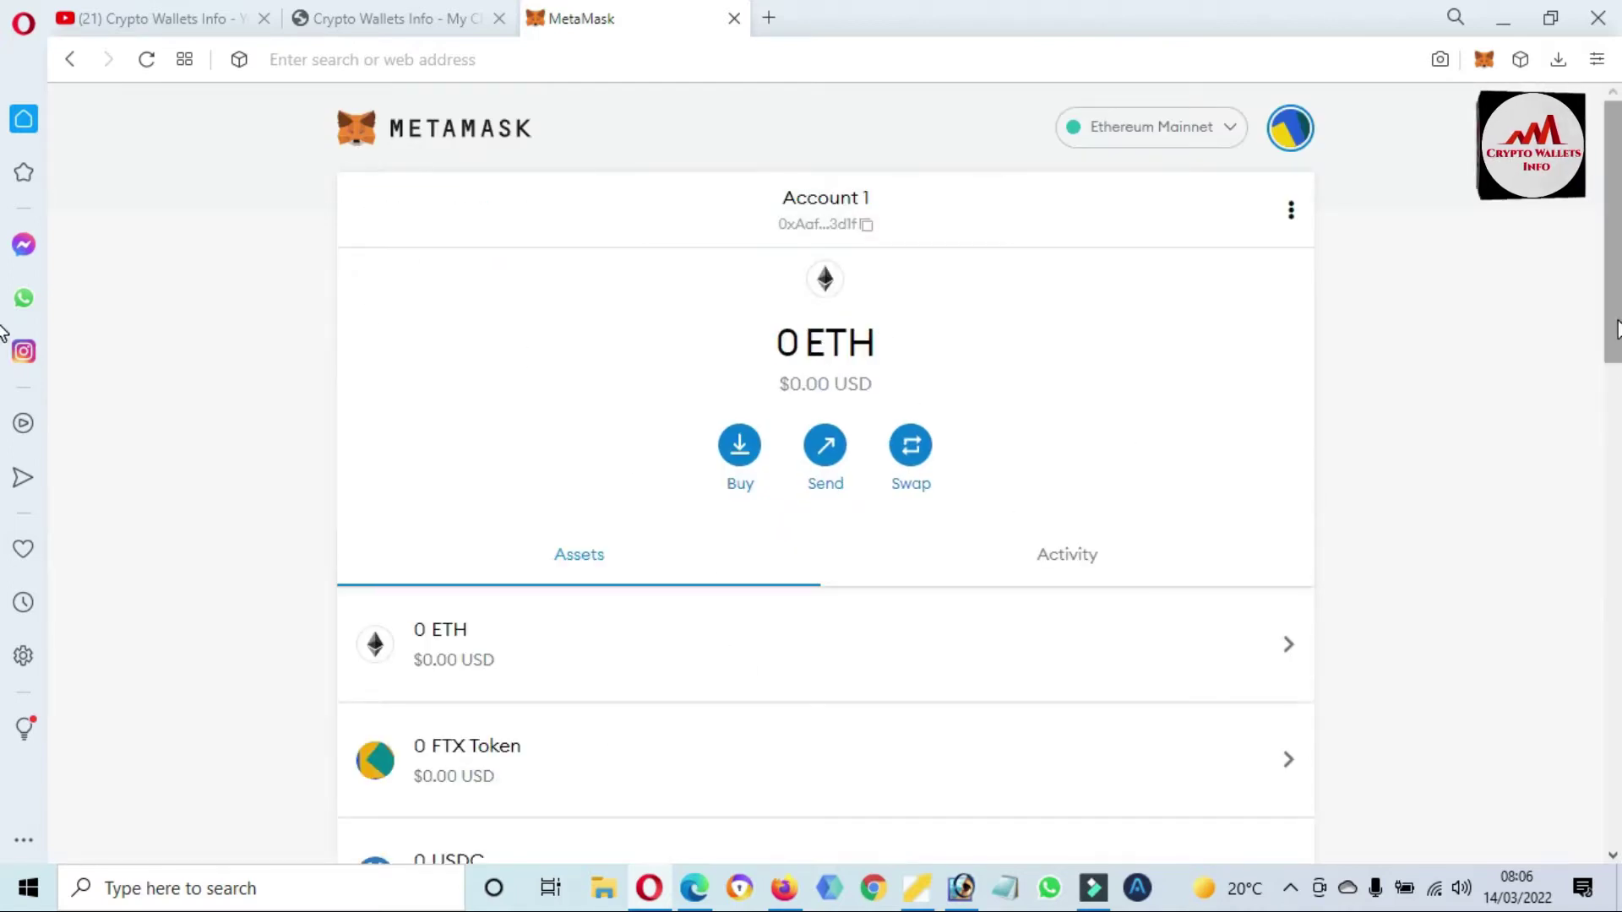
- View the USDT token's details and return to the account overview
scroll(6, 625, "down", 8)
scroll(485, 655, "down", 1)
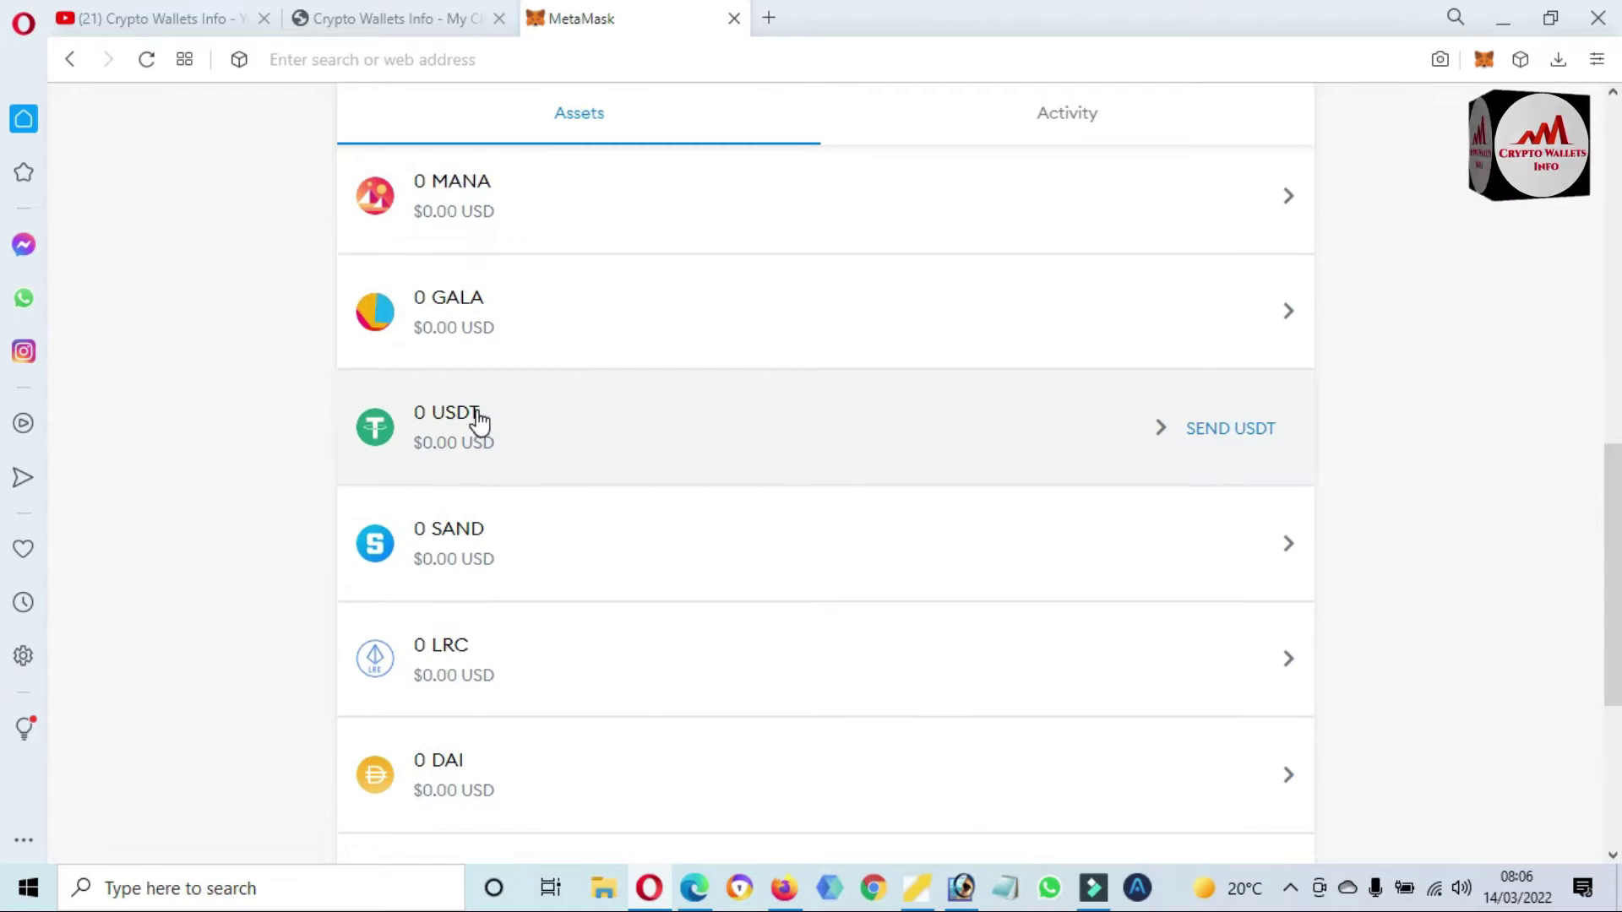
left_click_drag(518, 428, 411, 428)
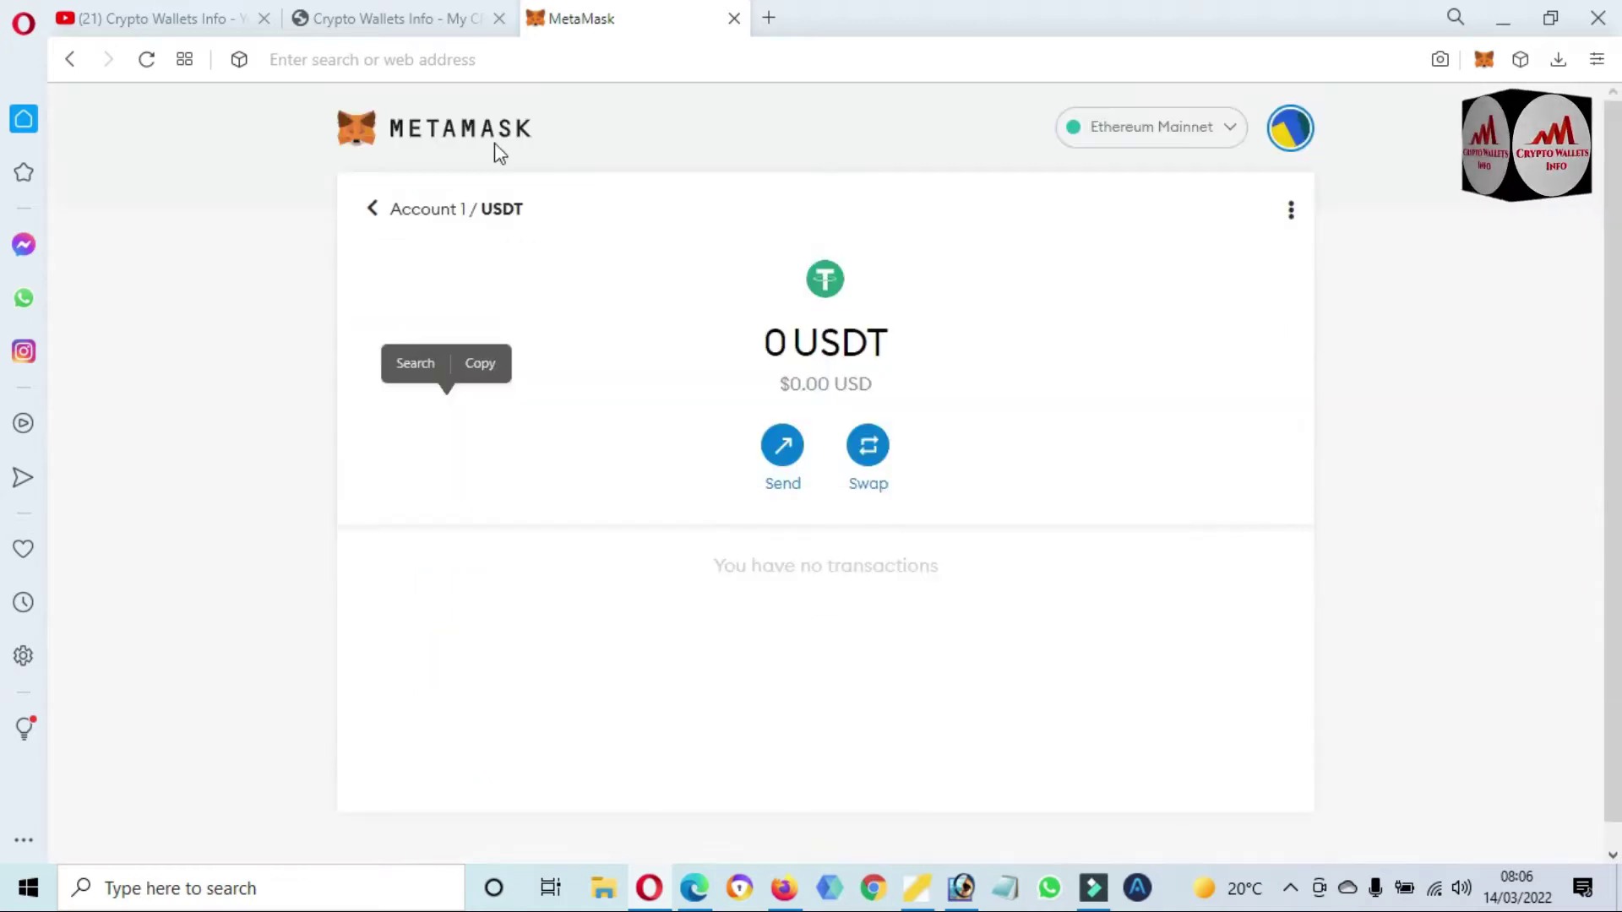
left_click(373, 211)
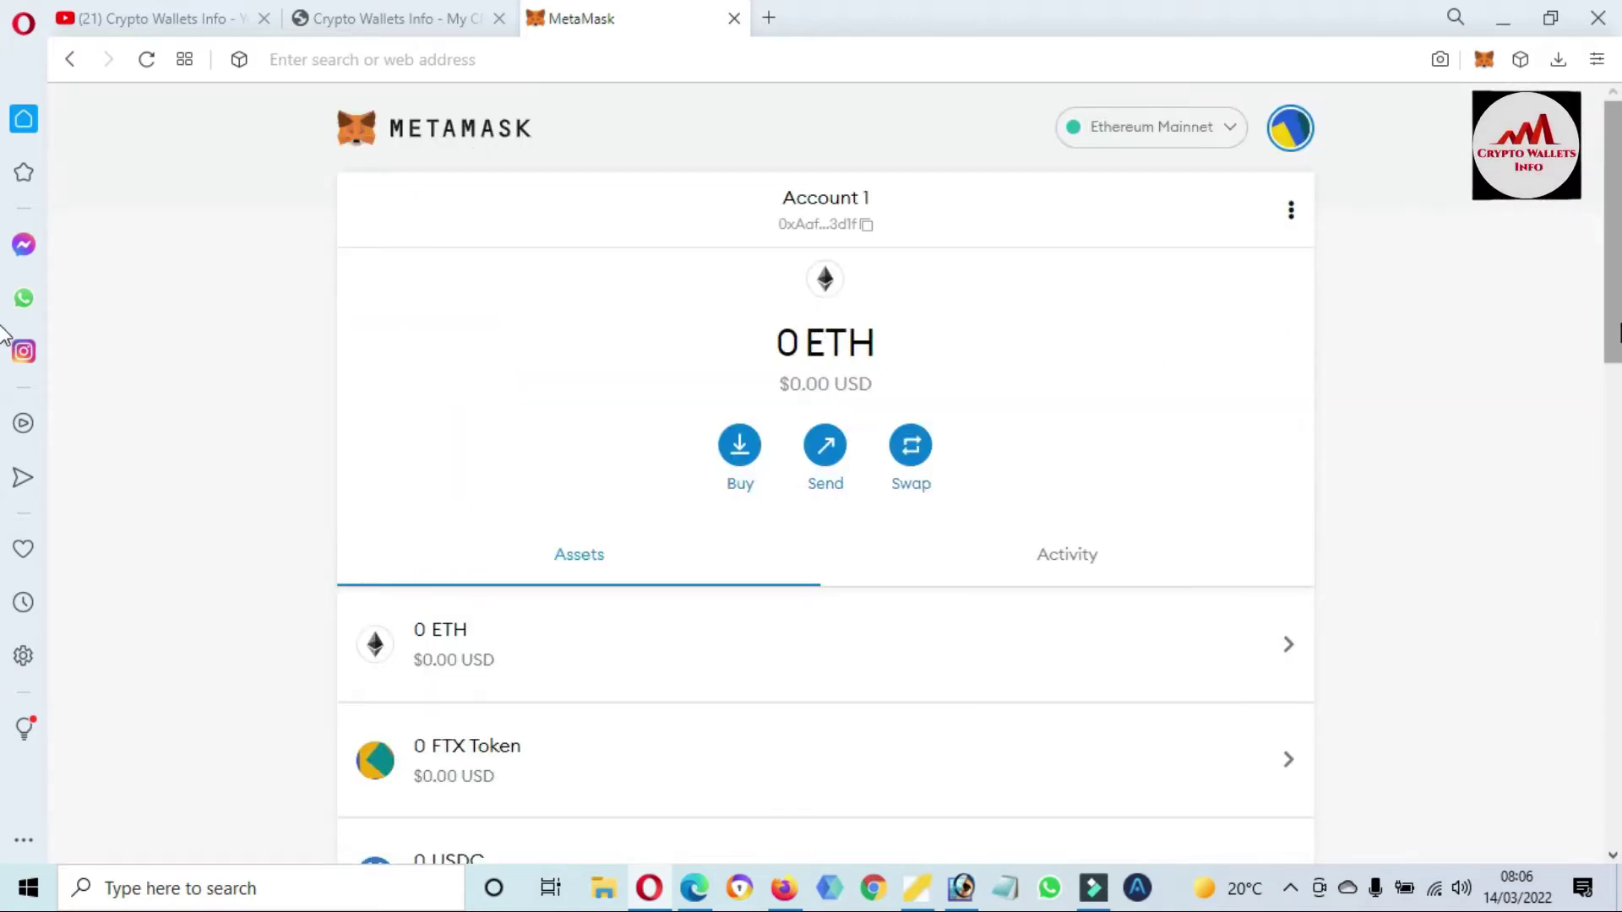
- Examine the complete list of tokens held in the account, down to the token import options
scroll(6, 488, "down", 6)
scroll(5, 488, "down", 6)
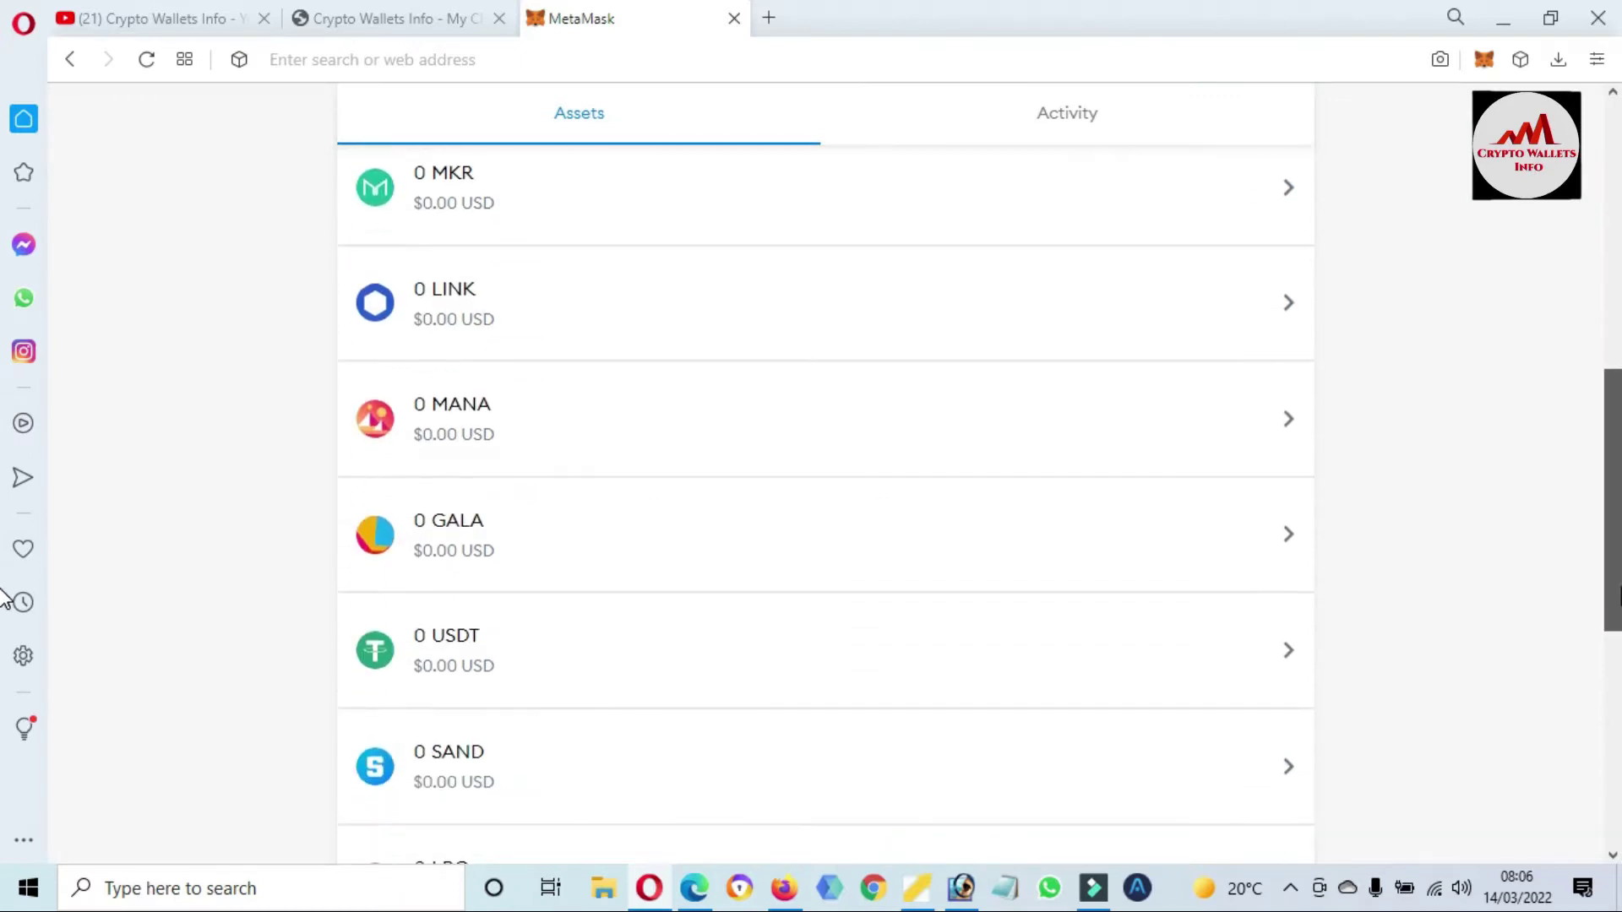
scroll(6, 735, "down", 6)
scroll(7, 693, "up", 3)
scroll(5, 802, "down", 3)
scroll(5, 676, "up", 15)
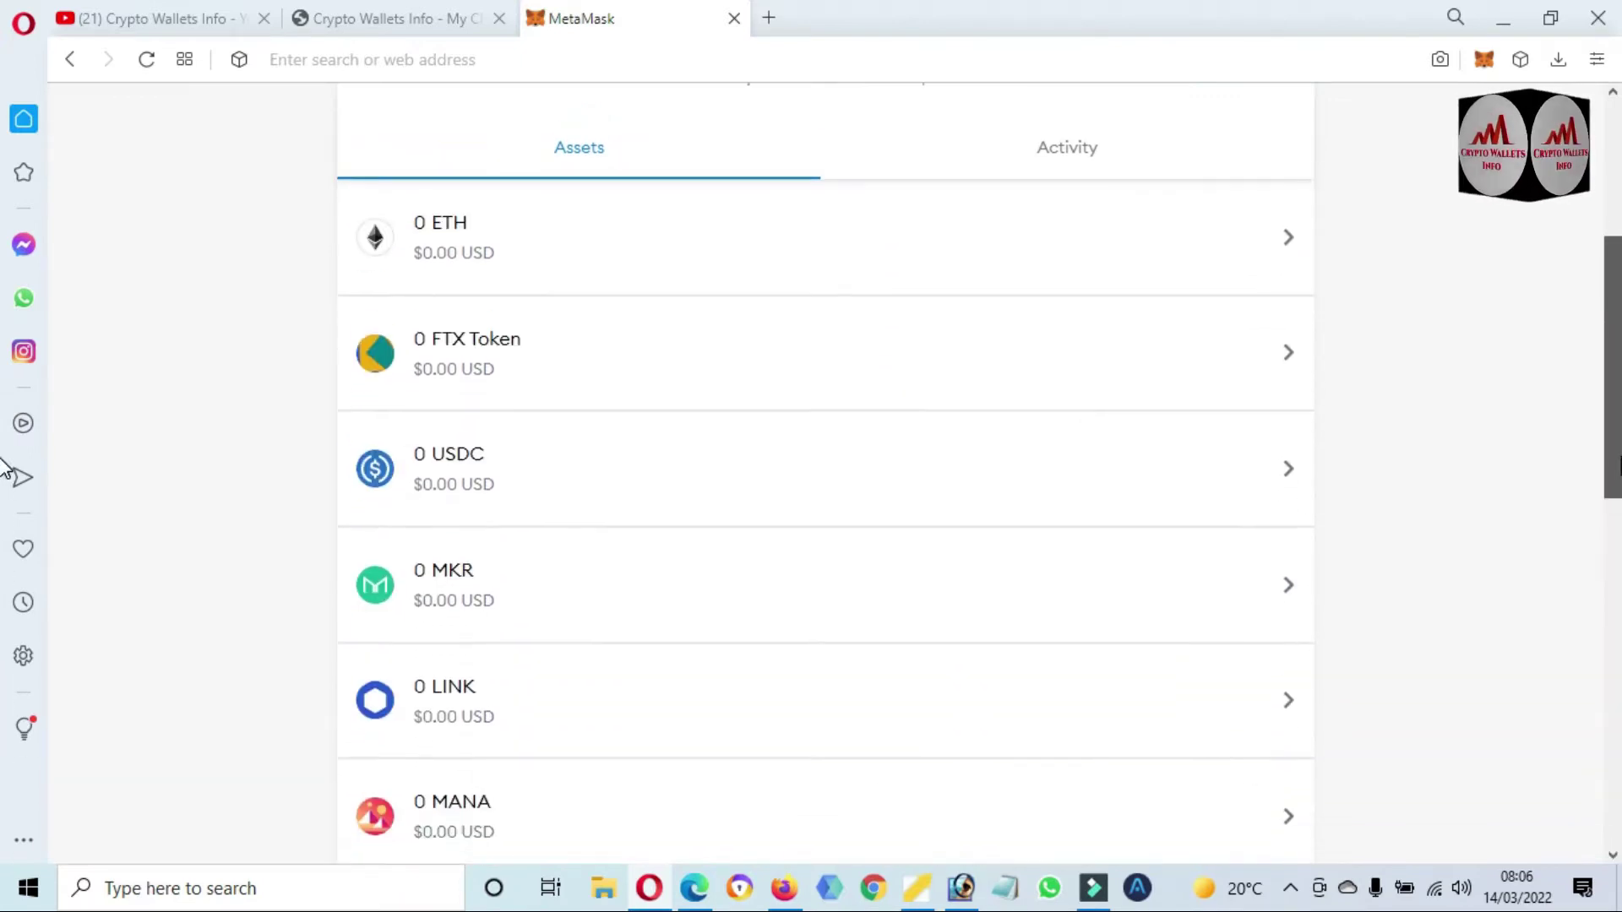
scroll(4, 414, "down", 10)
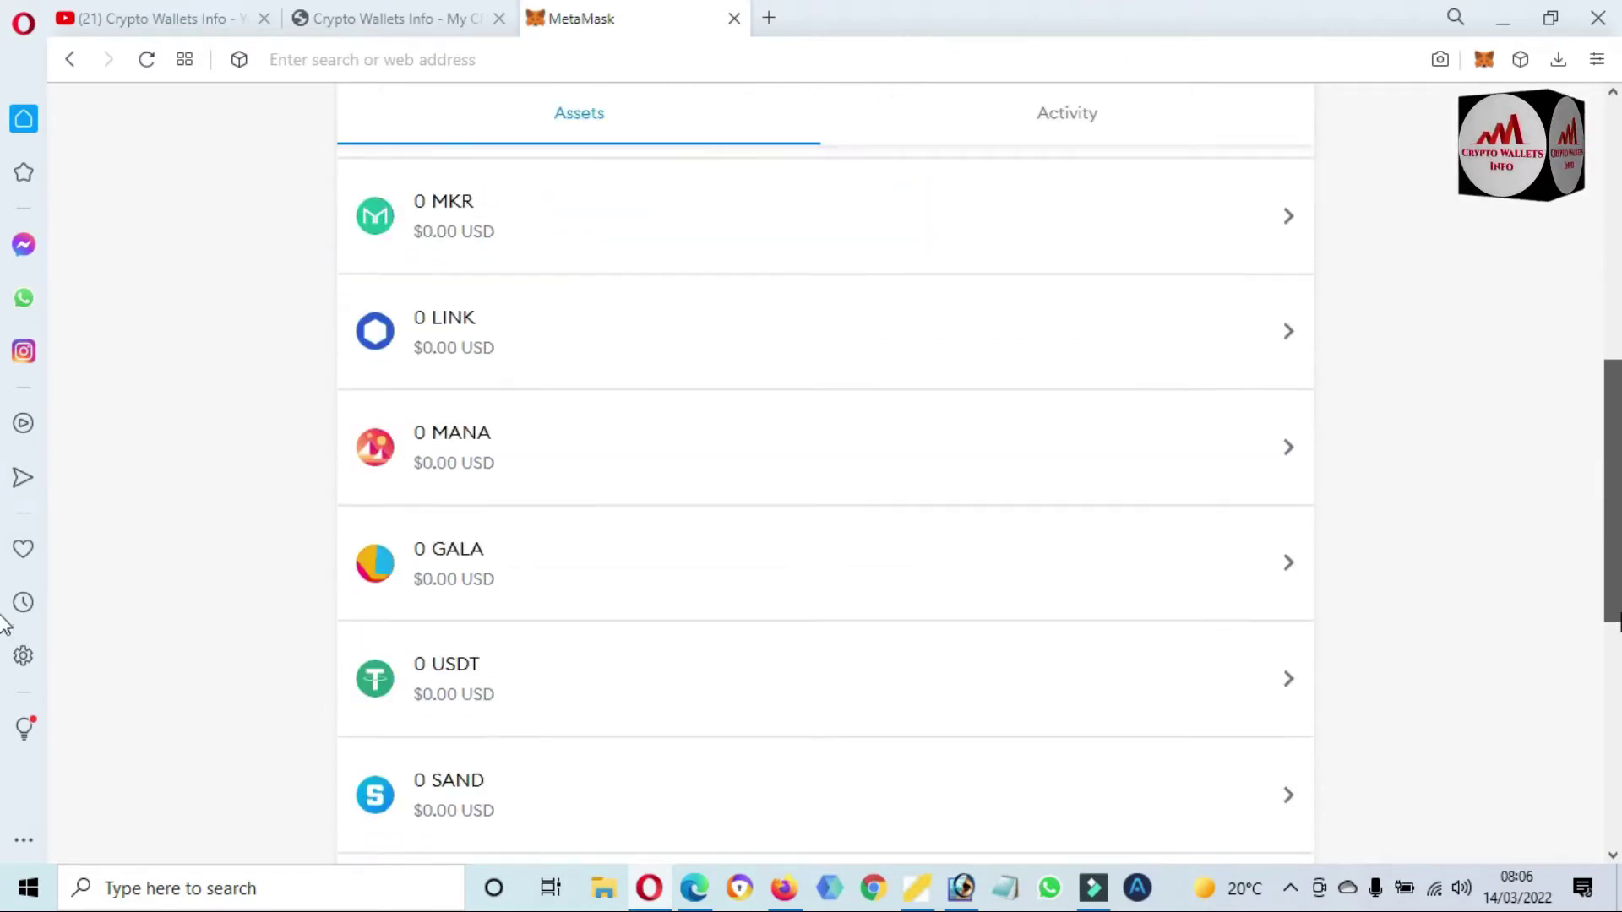
scroll(5, 763, "down", 2)
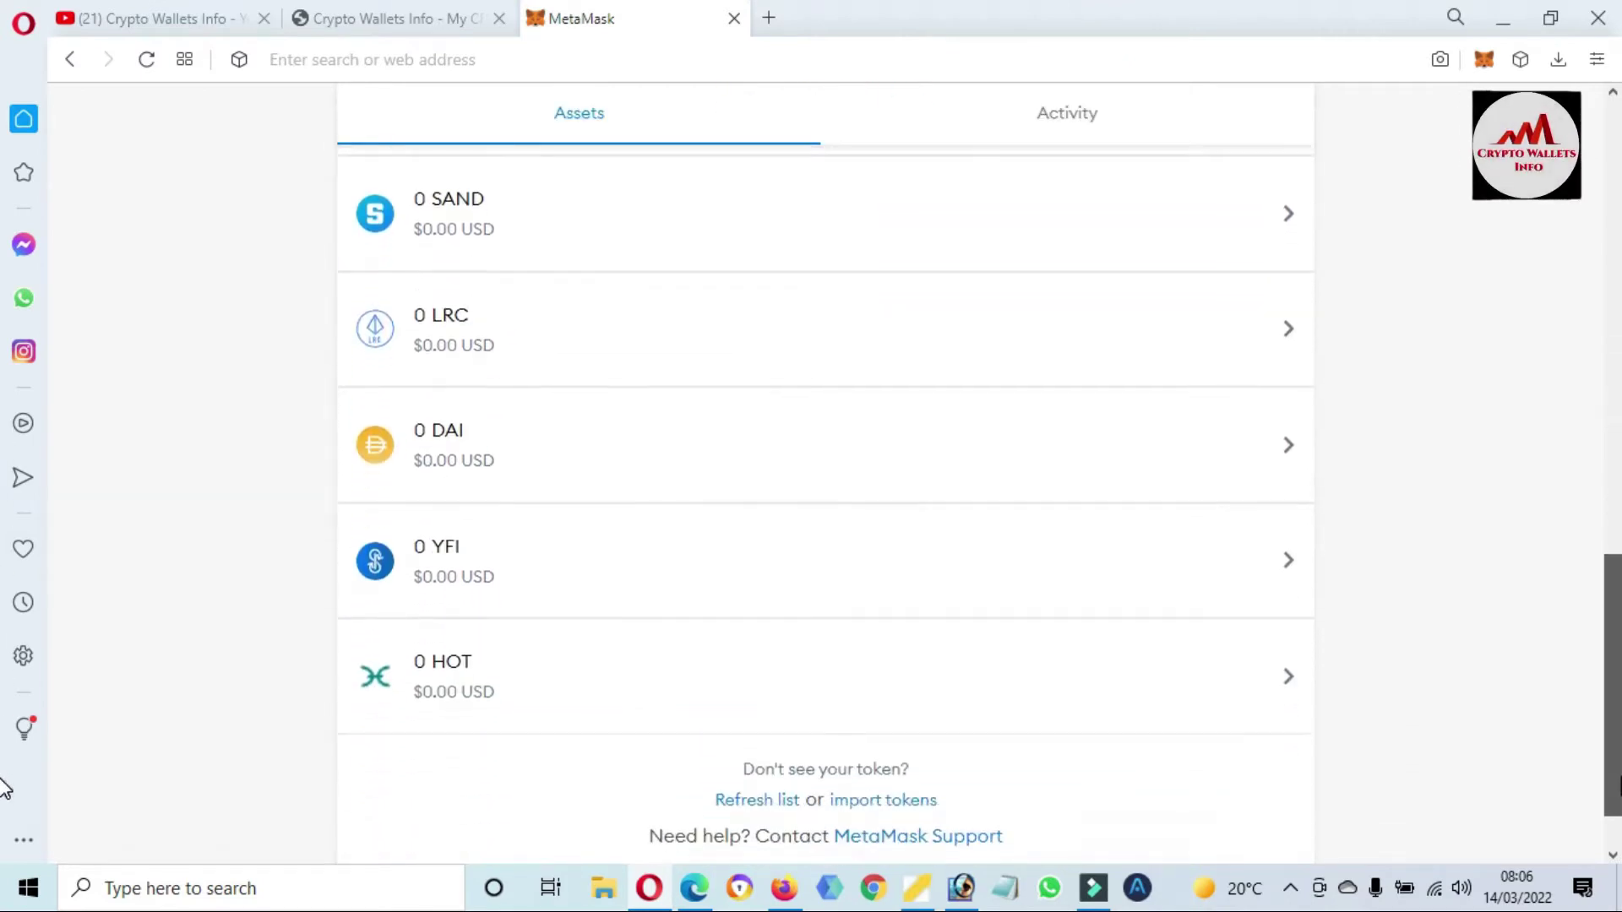
scroll(5, 801, "down", 1)
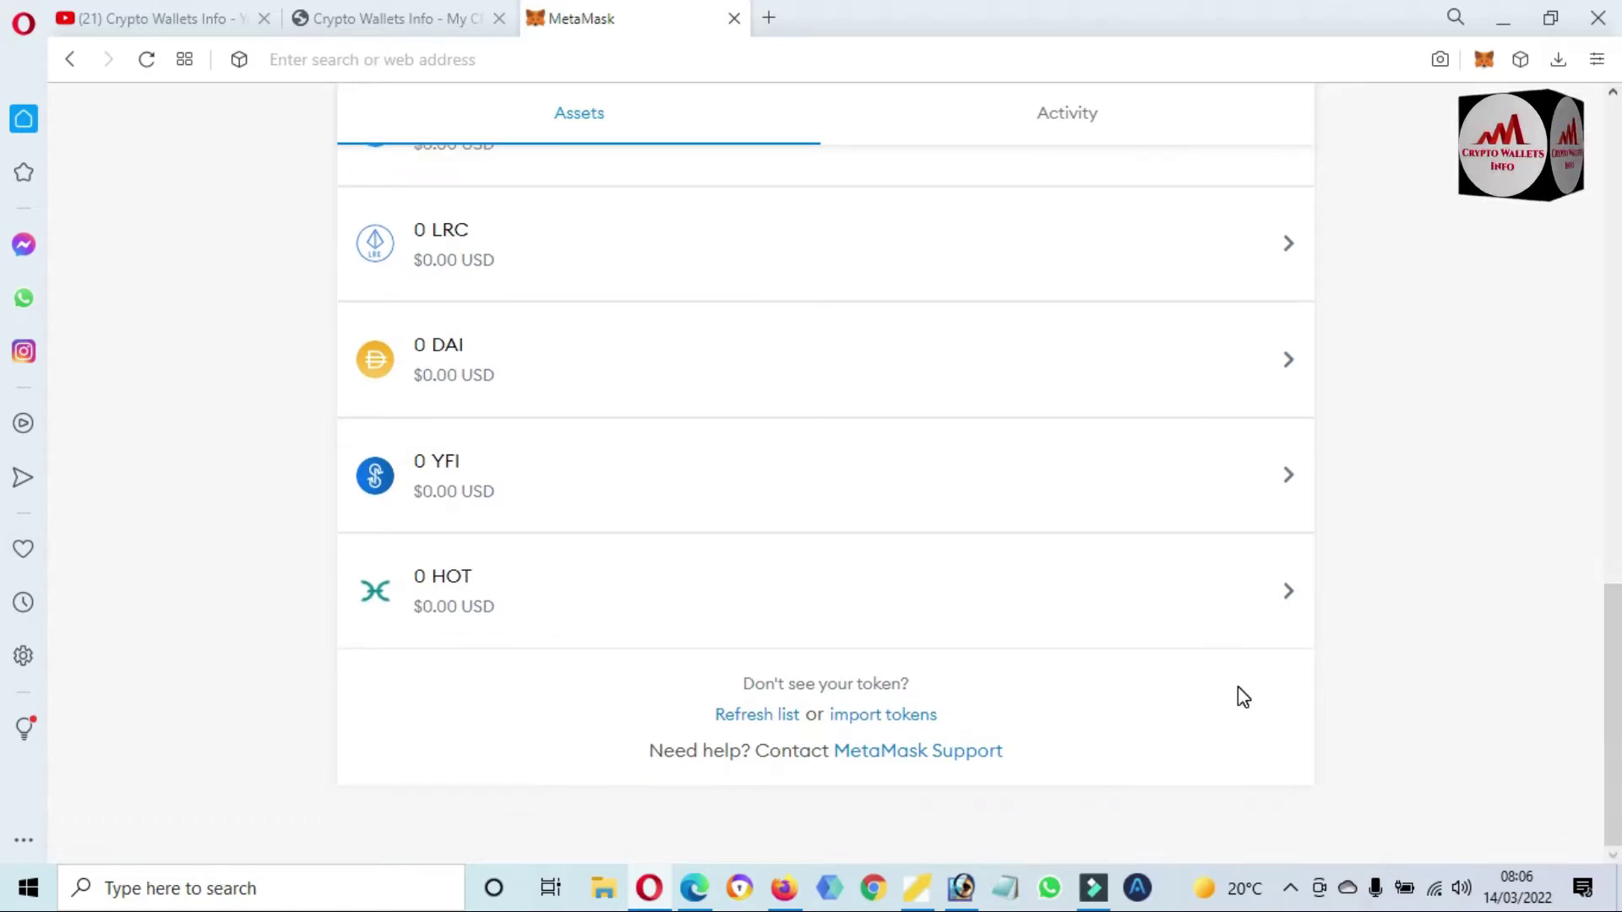
- Start importing a token and bring up the custom token form
mouse_move(934, 521)
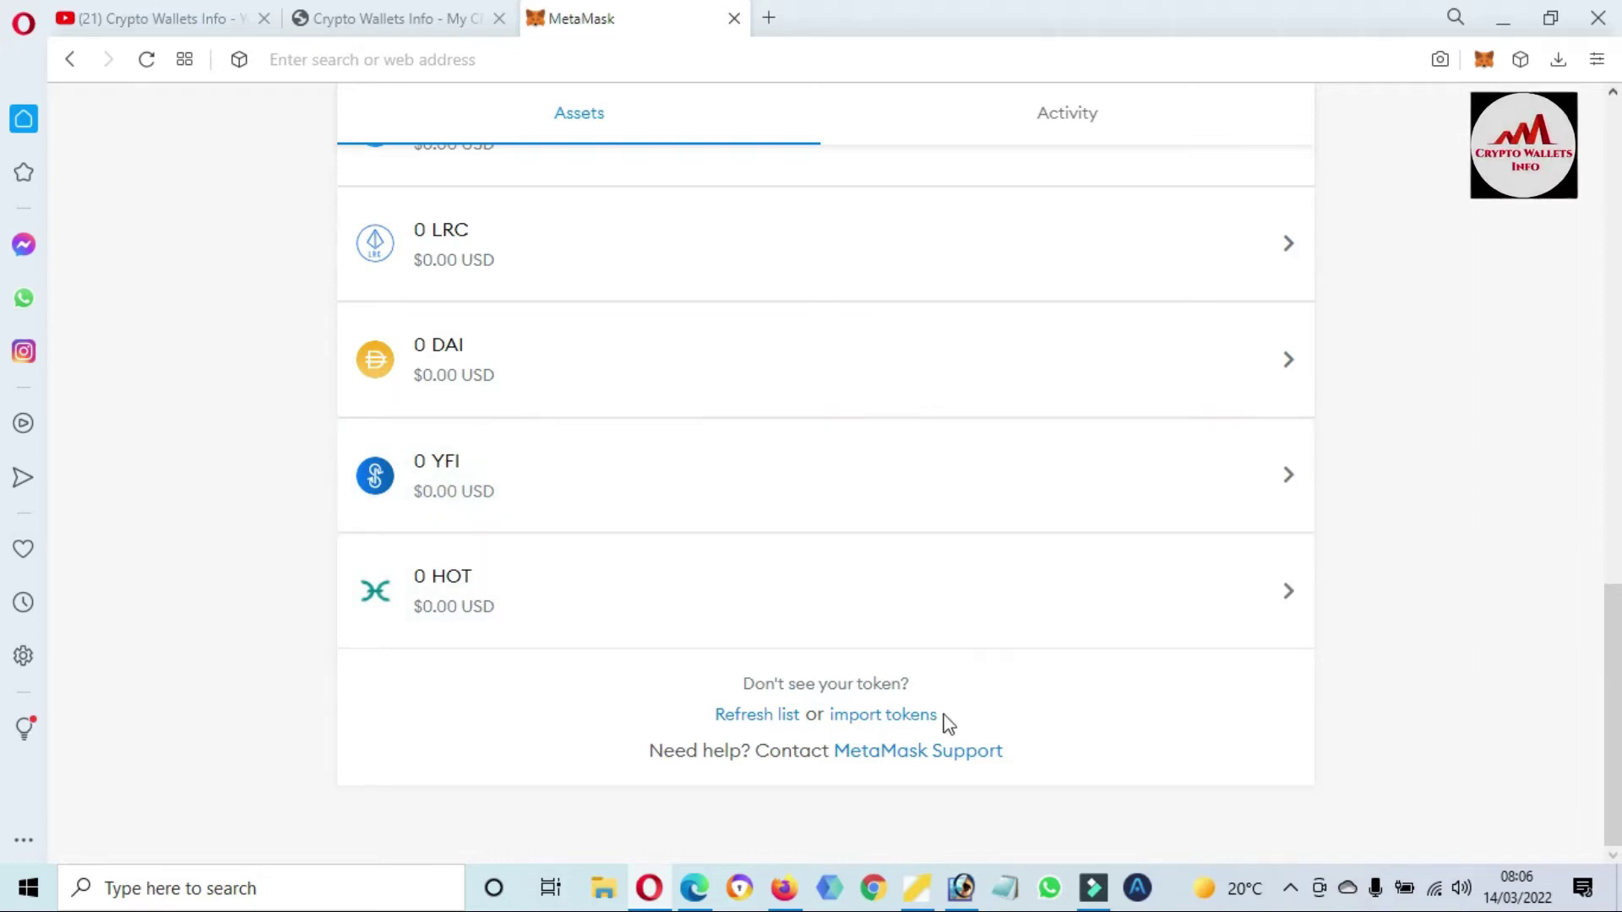
left_click(897, 720)
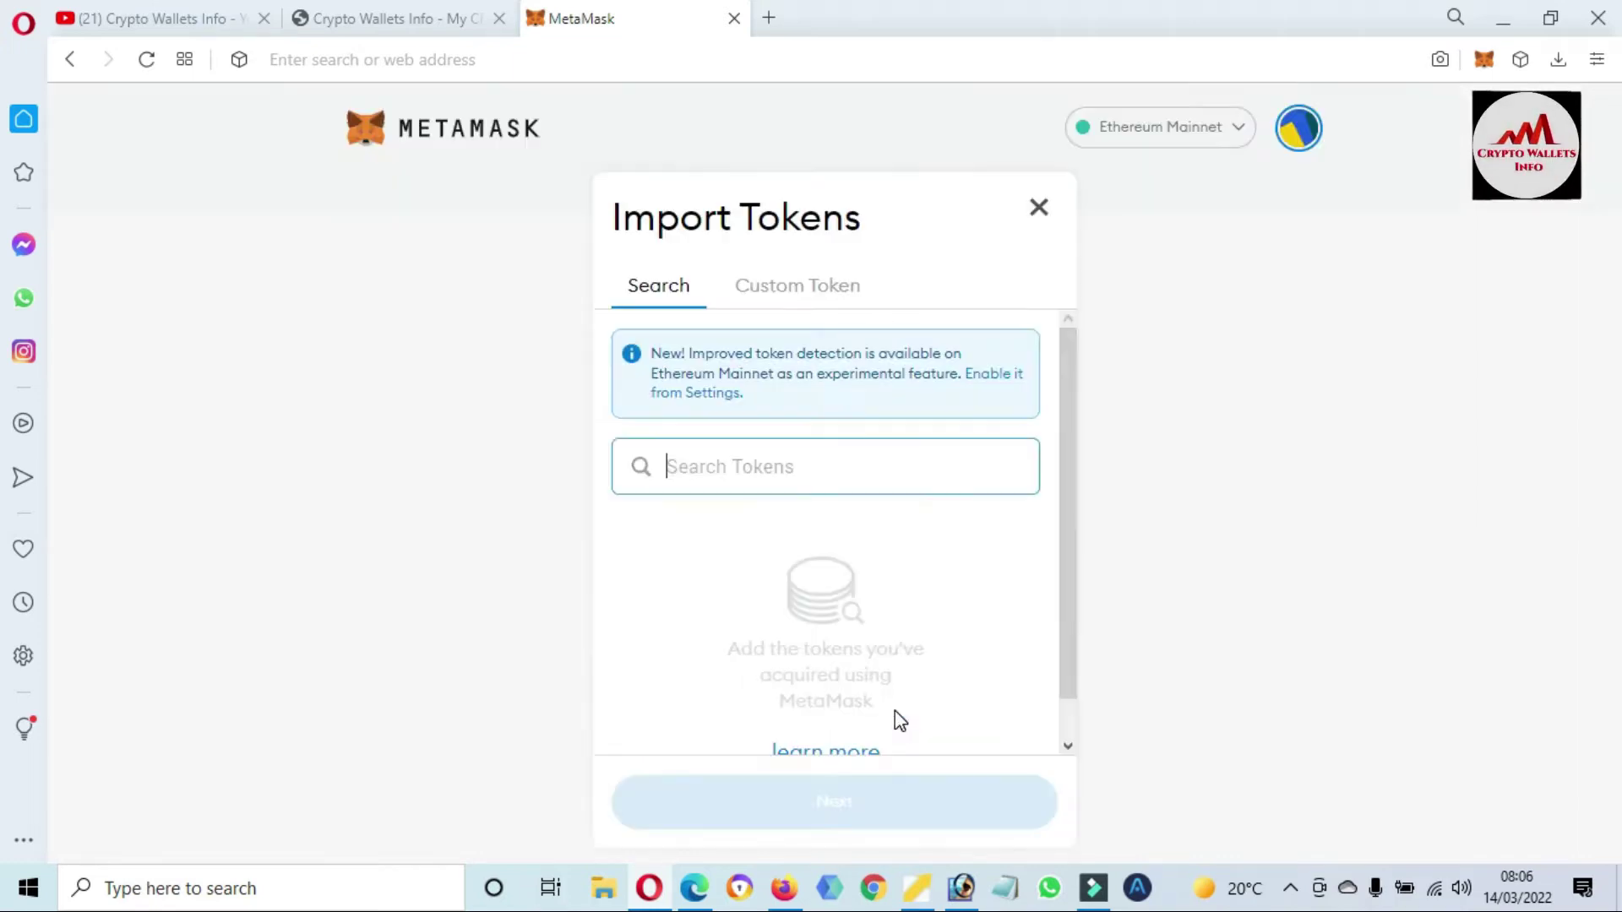
left_click(797, 300)
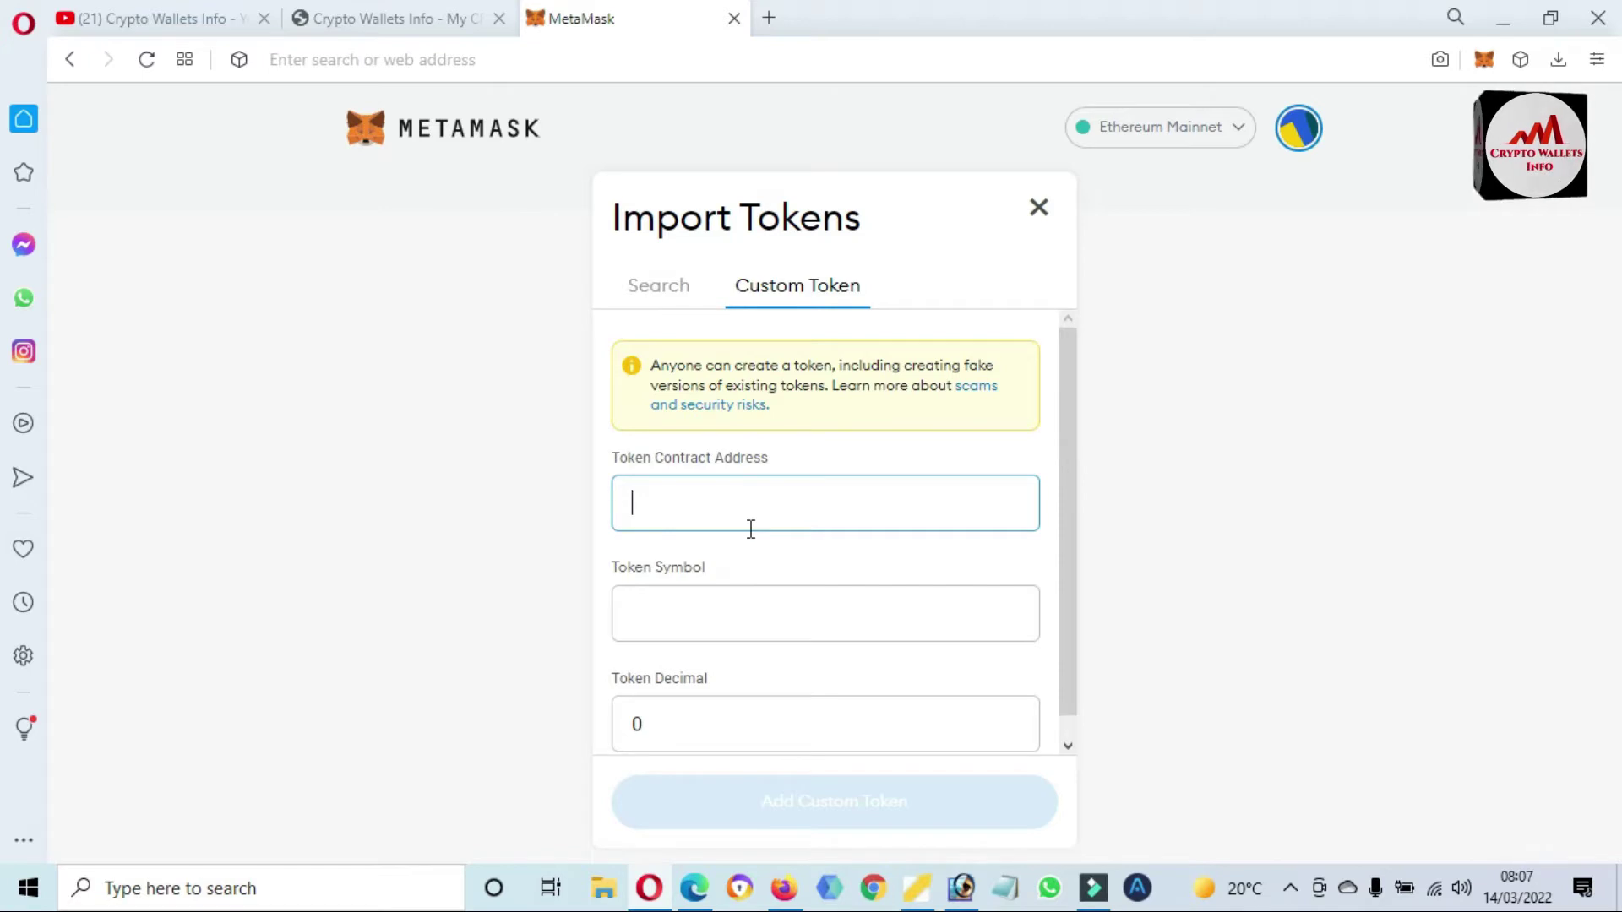
- Open coinmarketcap.com in a new browser tab
left_click(770, 18)
type("coinmarketcap.com")
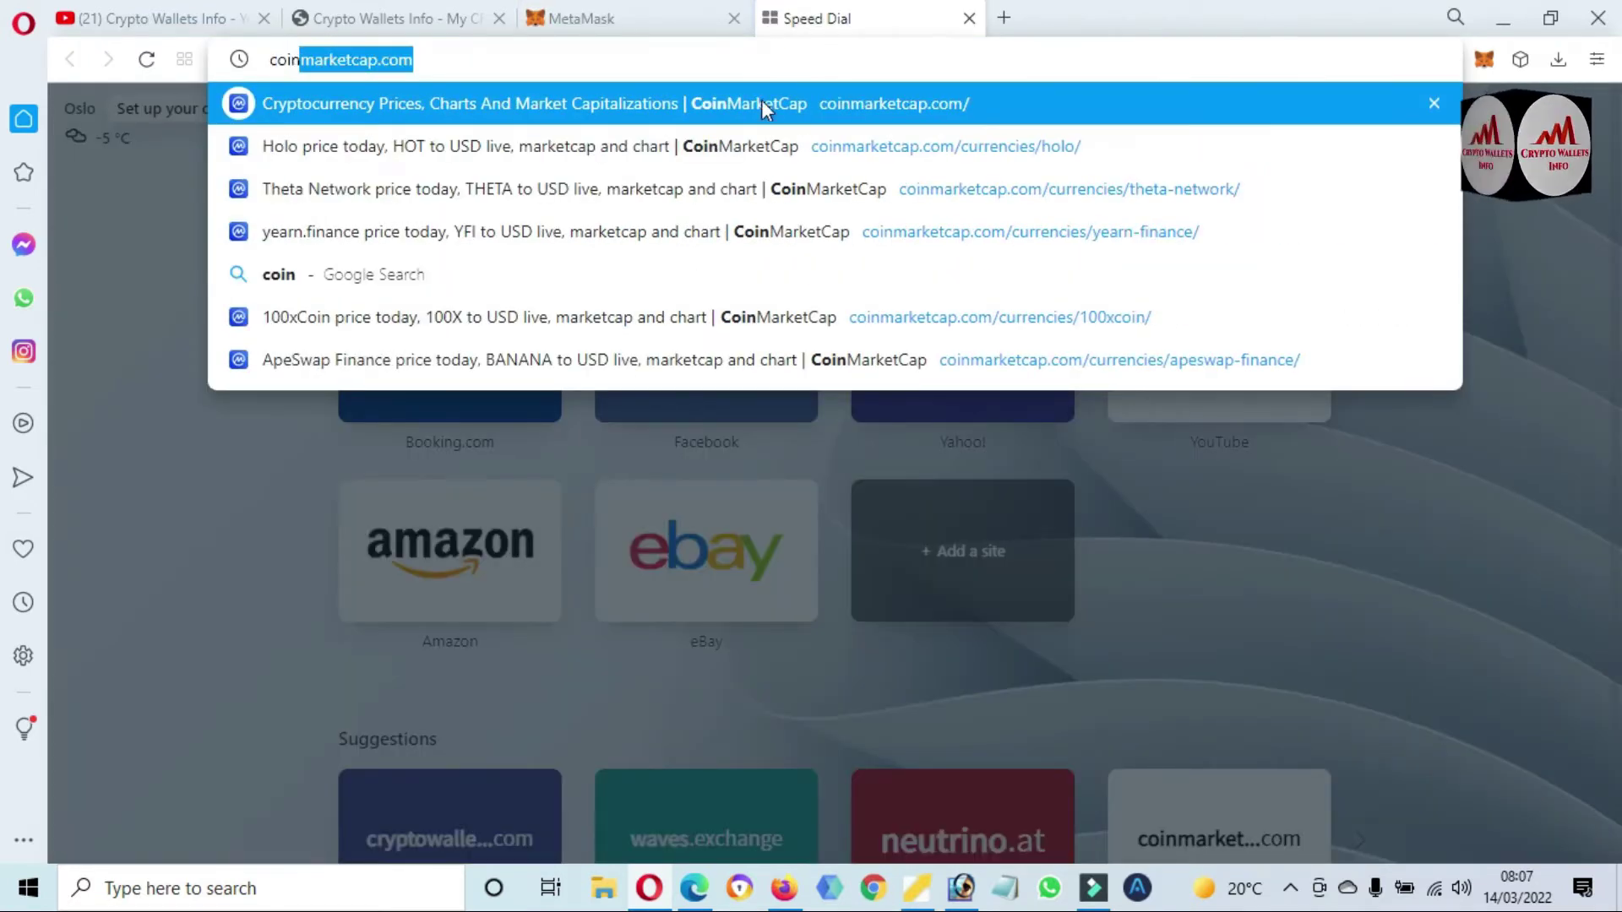
left_click(762, 103)
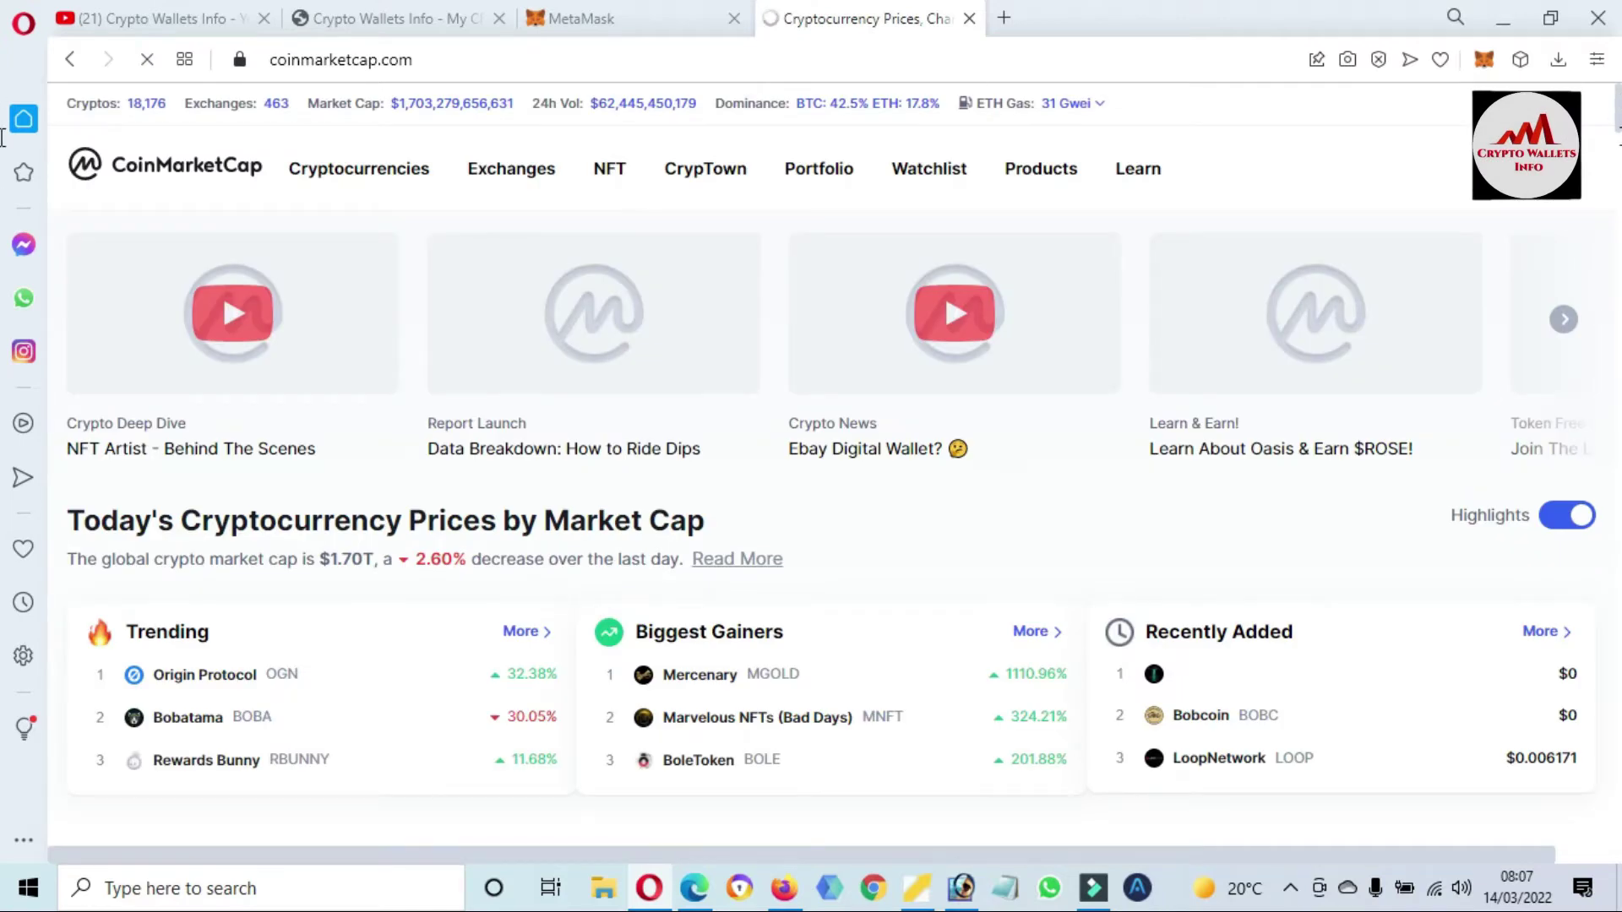
- Search the top 100 cryptocurrencies on CoinMarketCap for Neutrino USD (USDN) and examine its entry
scroll(2, 135, "down", 7)
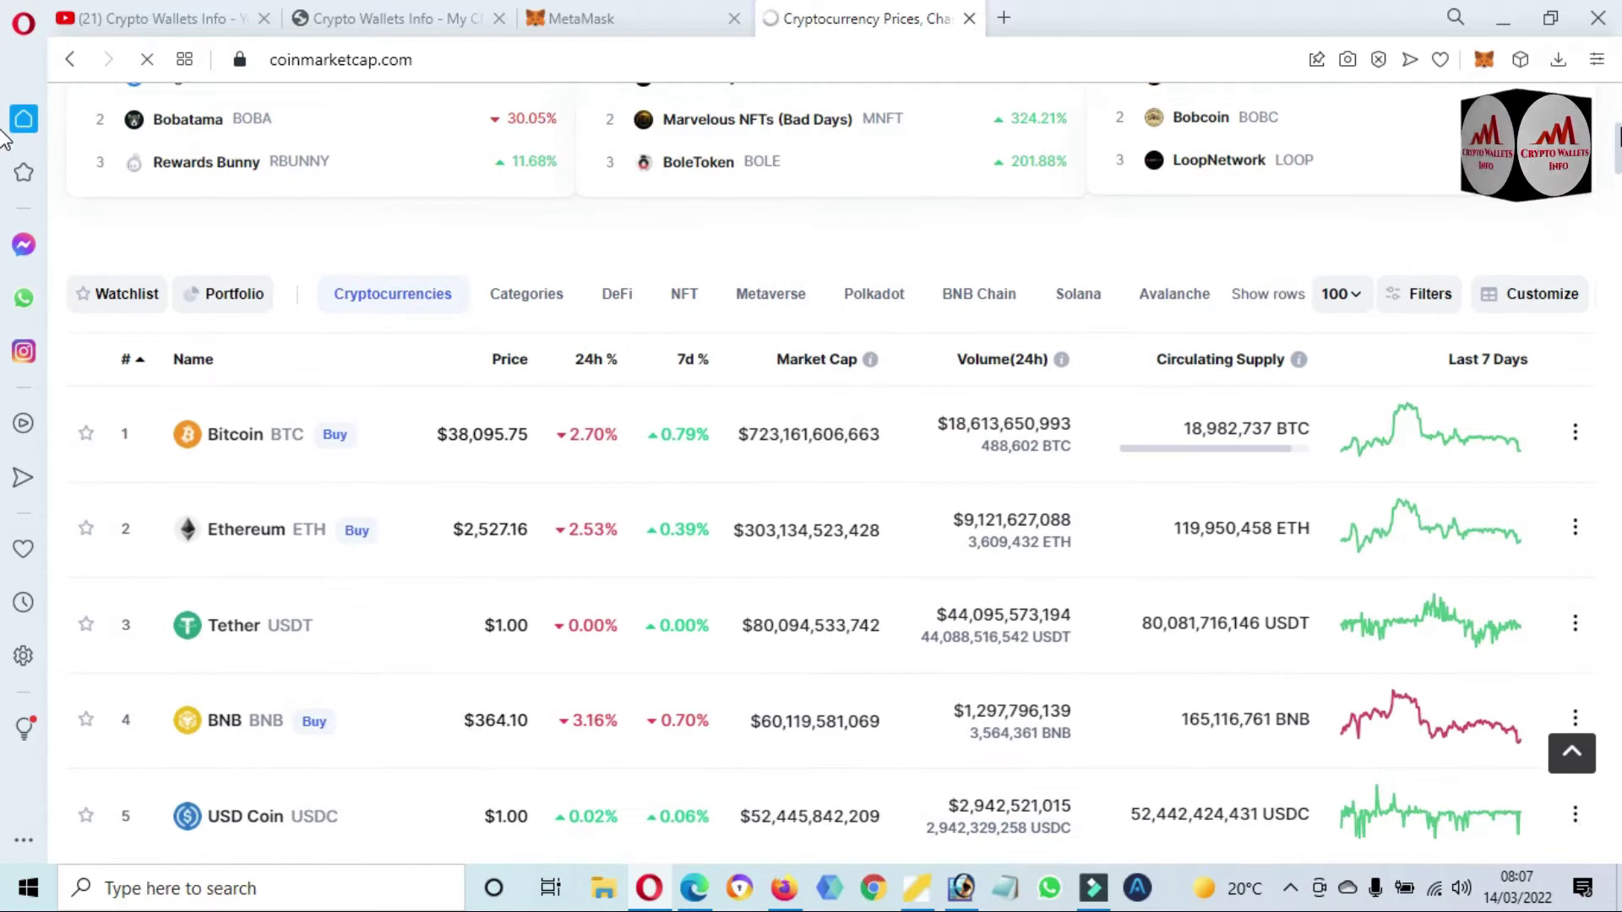
scroll(4, 169, "down", 2)
scroll(4, 180, "down", 20)
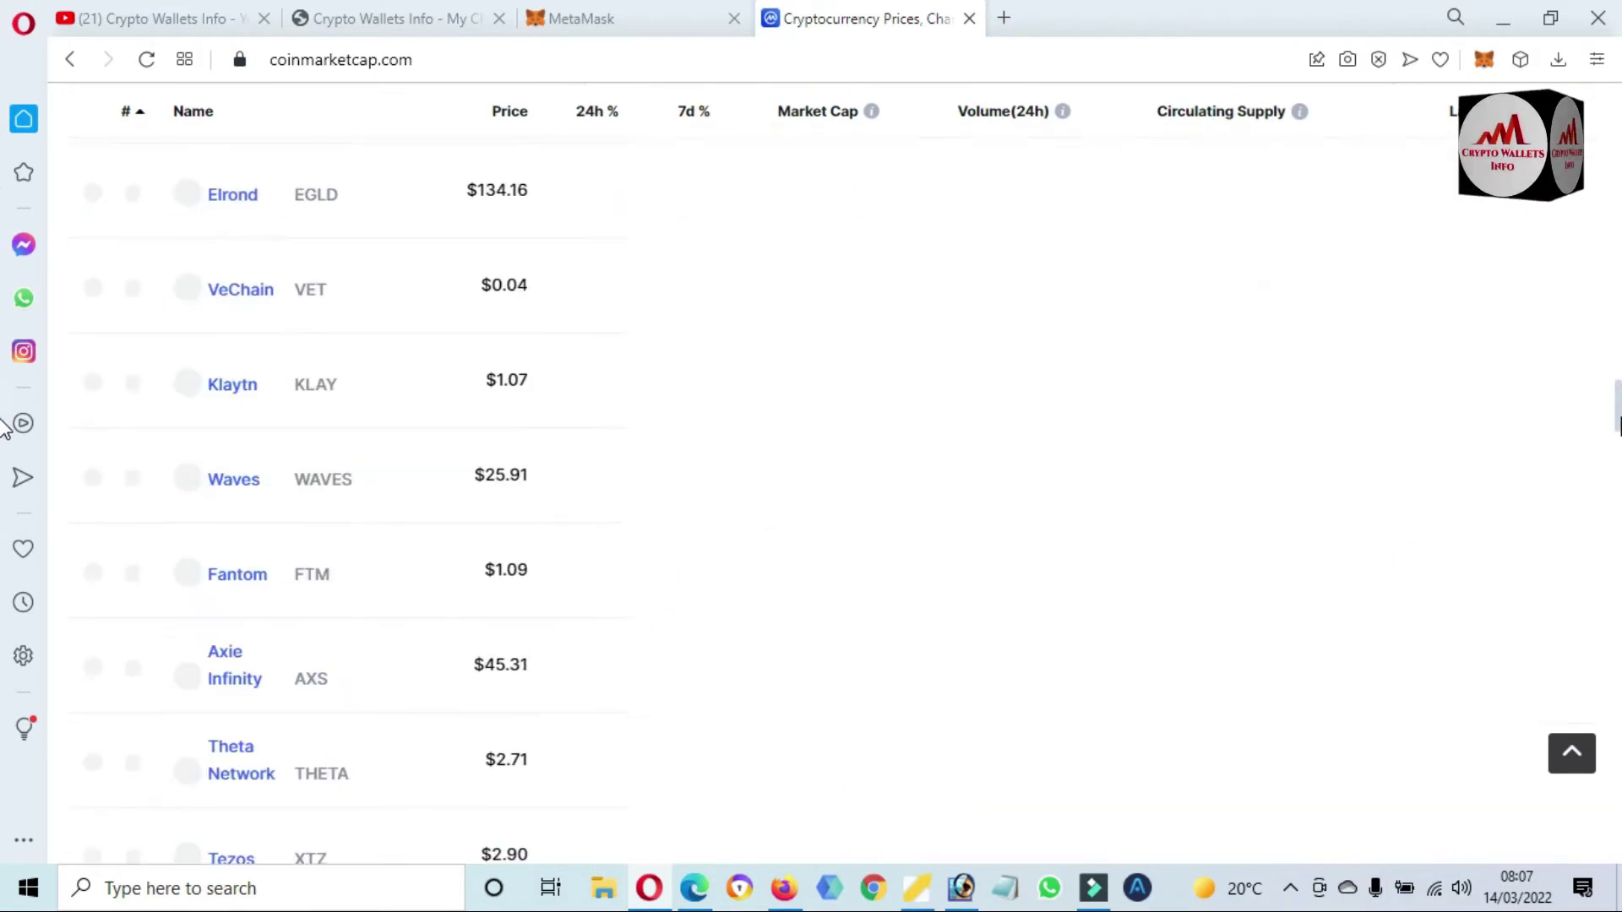
scroll(5, 427, "down", 11)
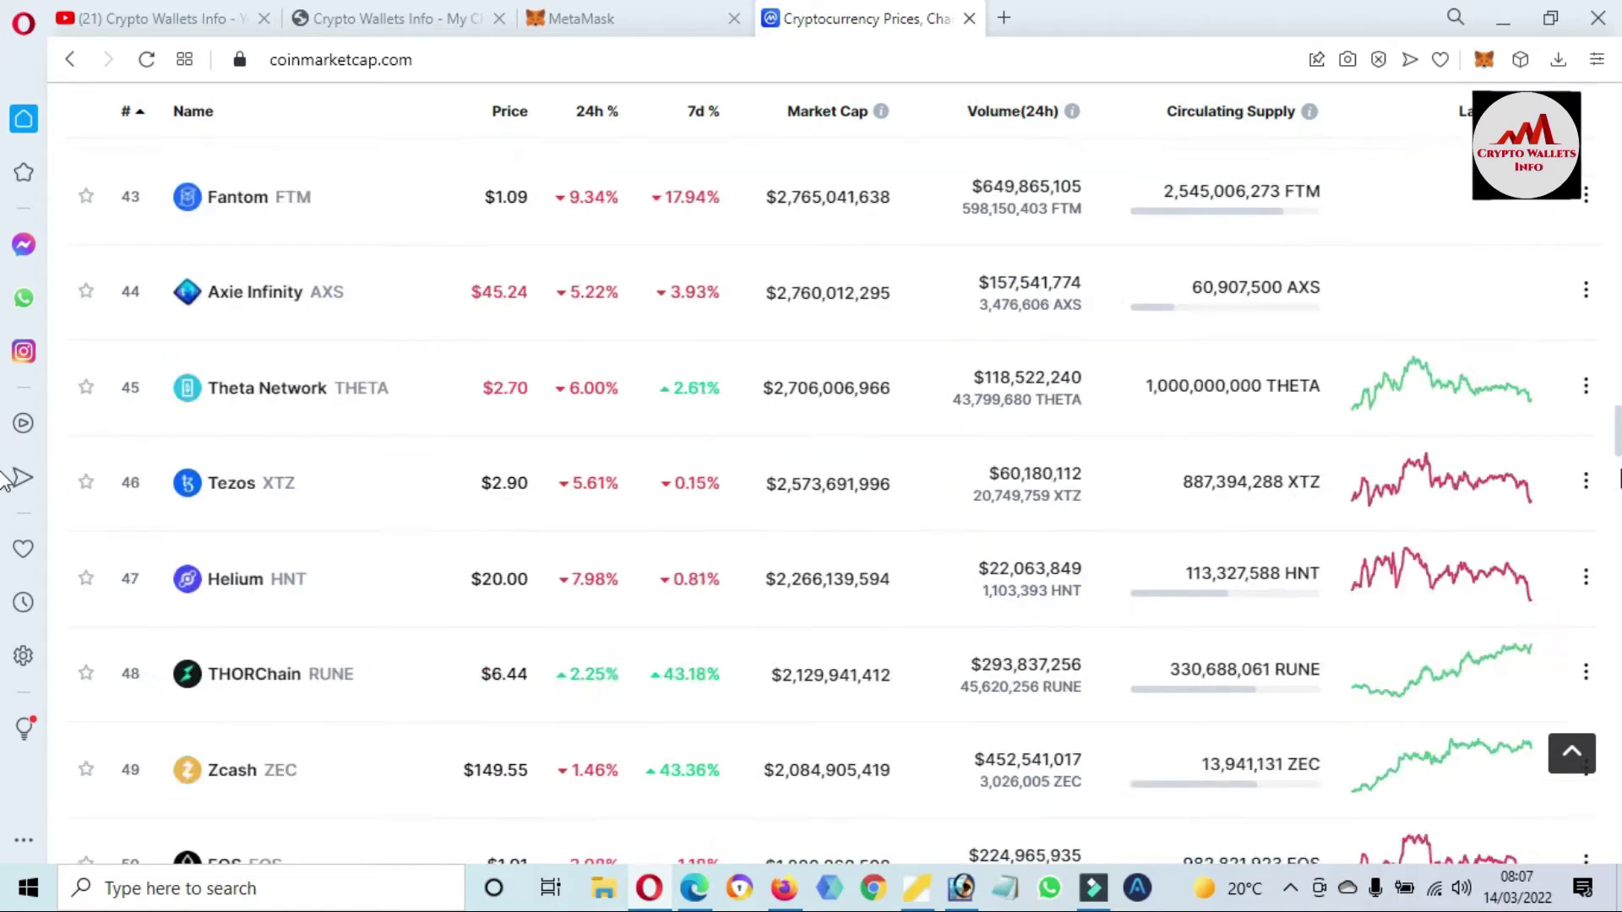
scroll(4, 507, "down", 6)
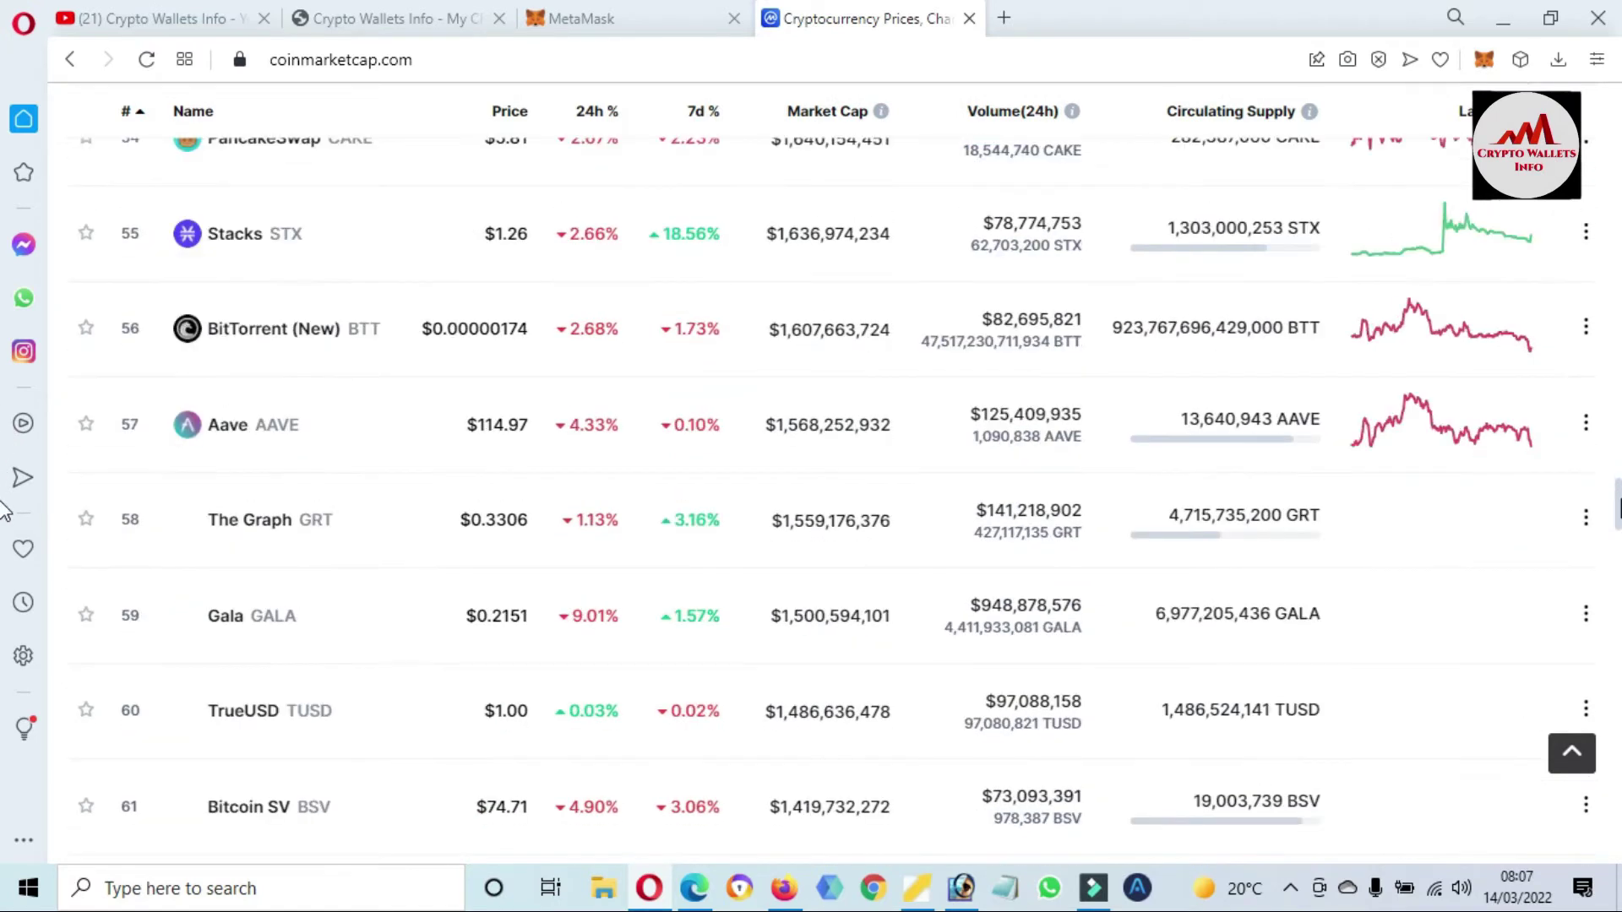
scroll(4, 557, "down", 14)
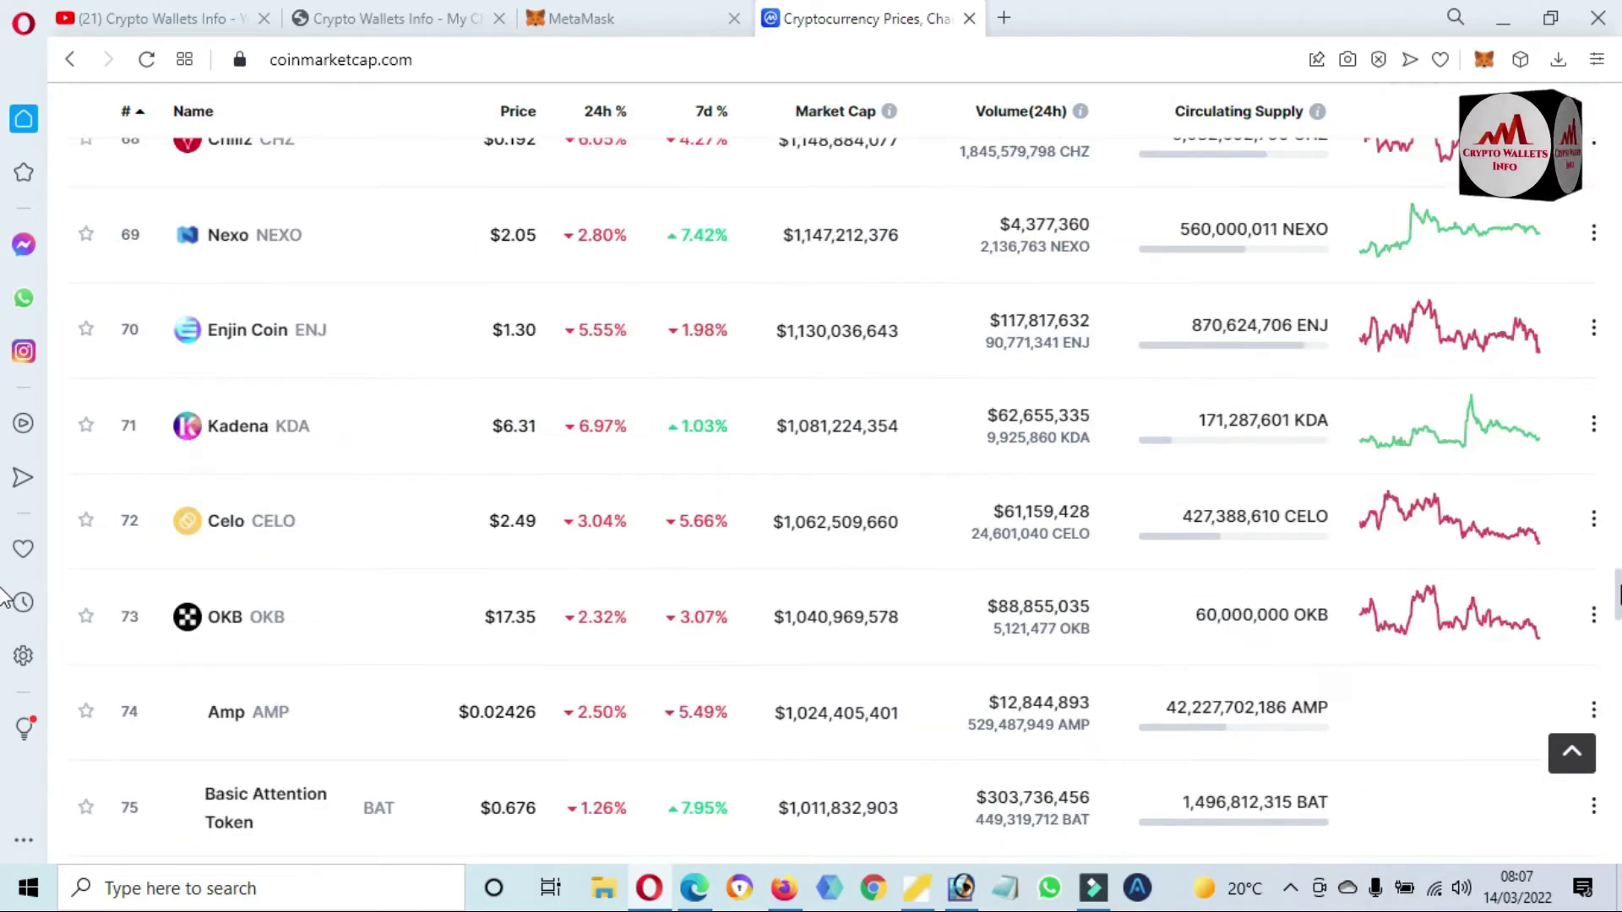
scroll(4, 600, "down", 7)
scroll(5, 692, "down", 8)
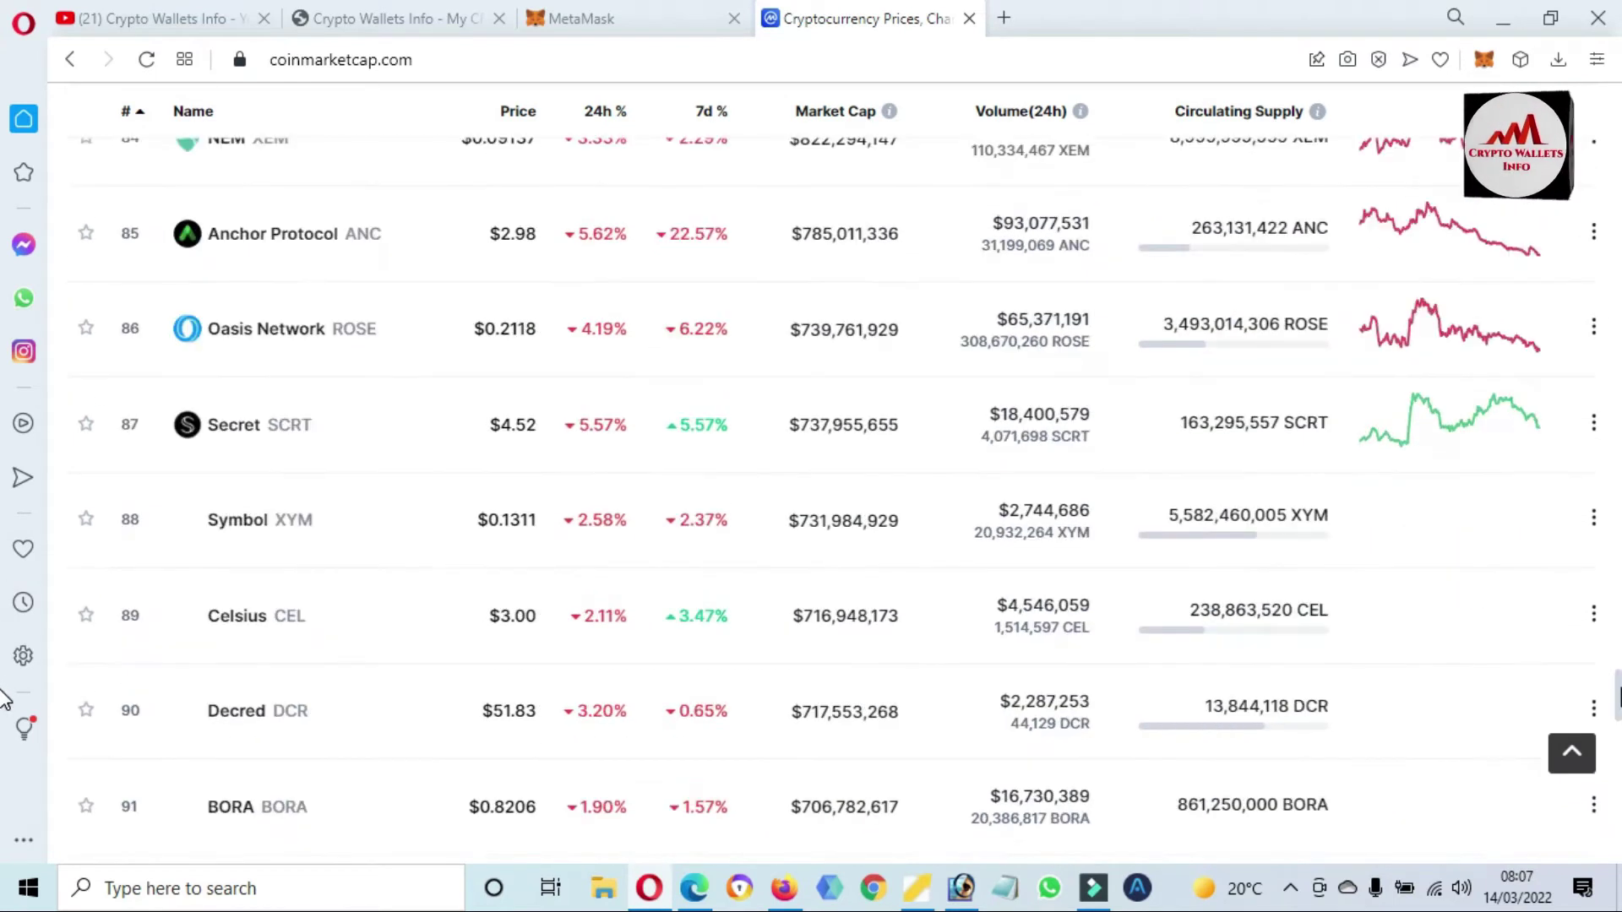
scroll(4, 693, "down", 12)
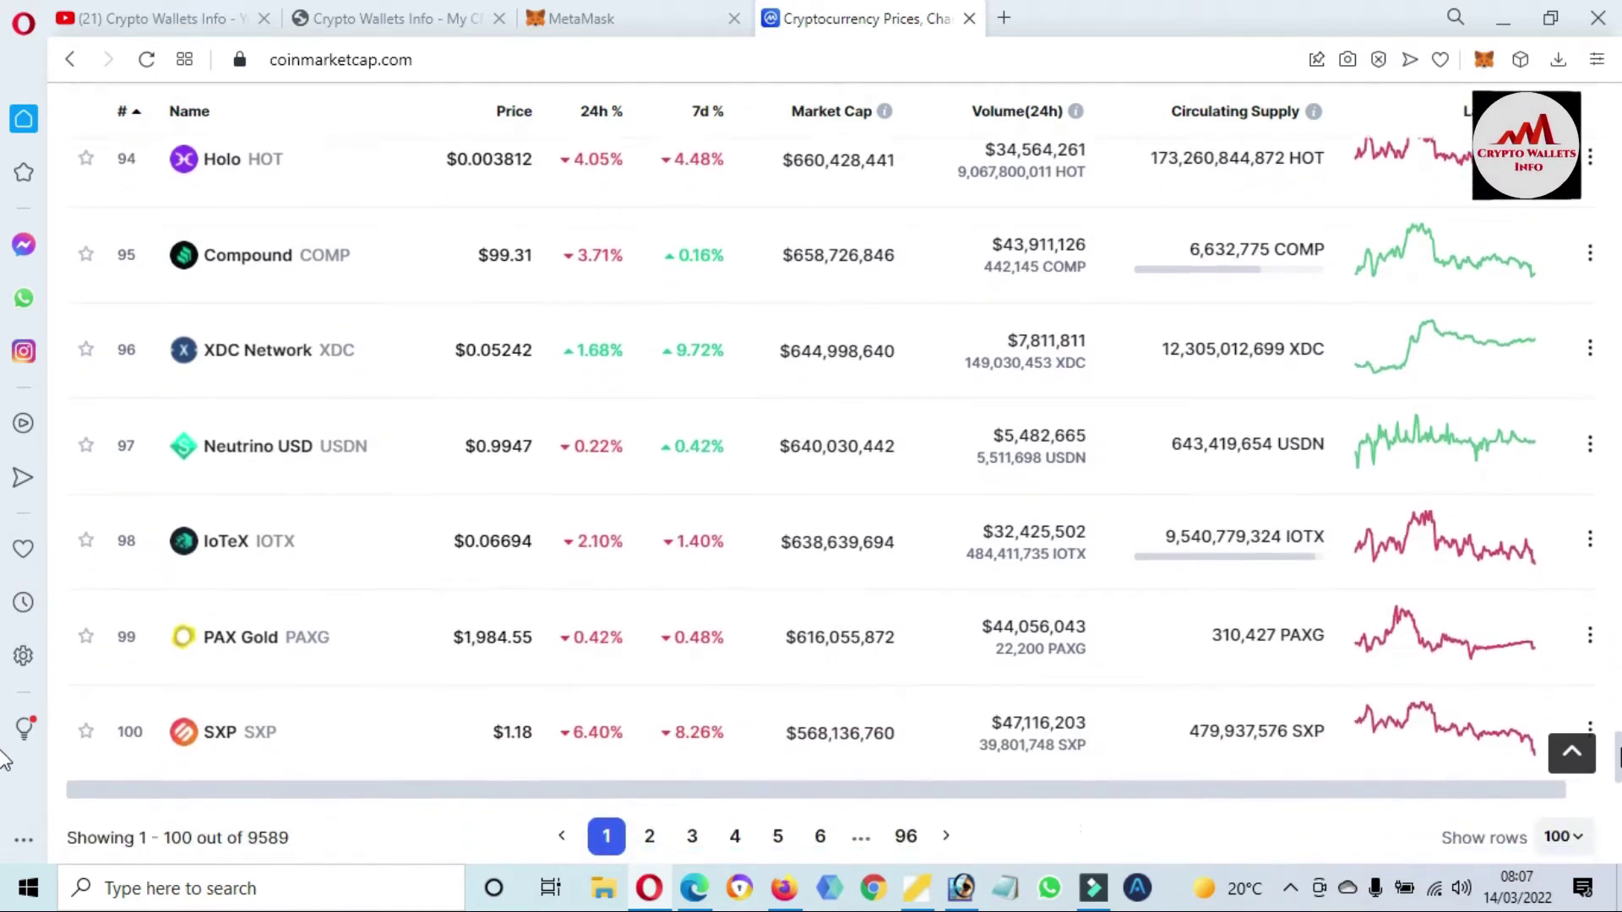
scroll(5, 769, "up", 1)
scroll(4, 764, "up", 3)
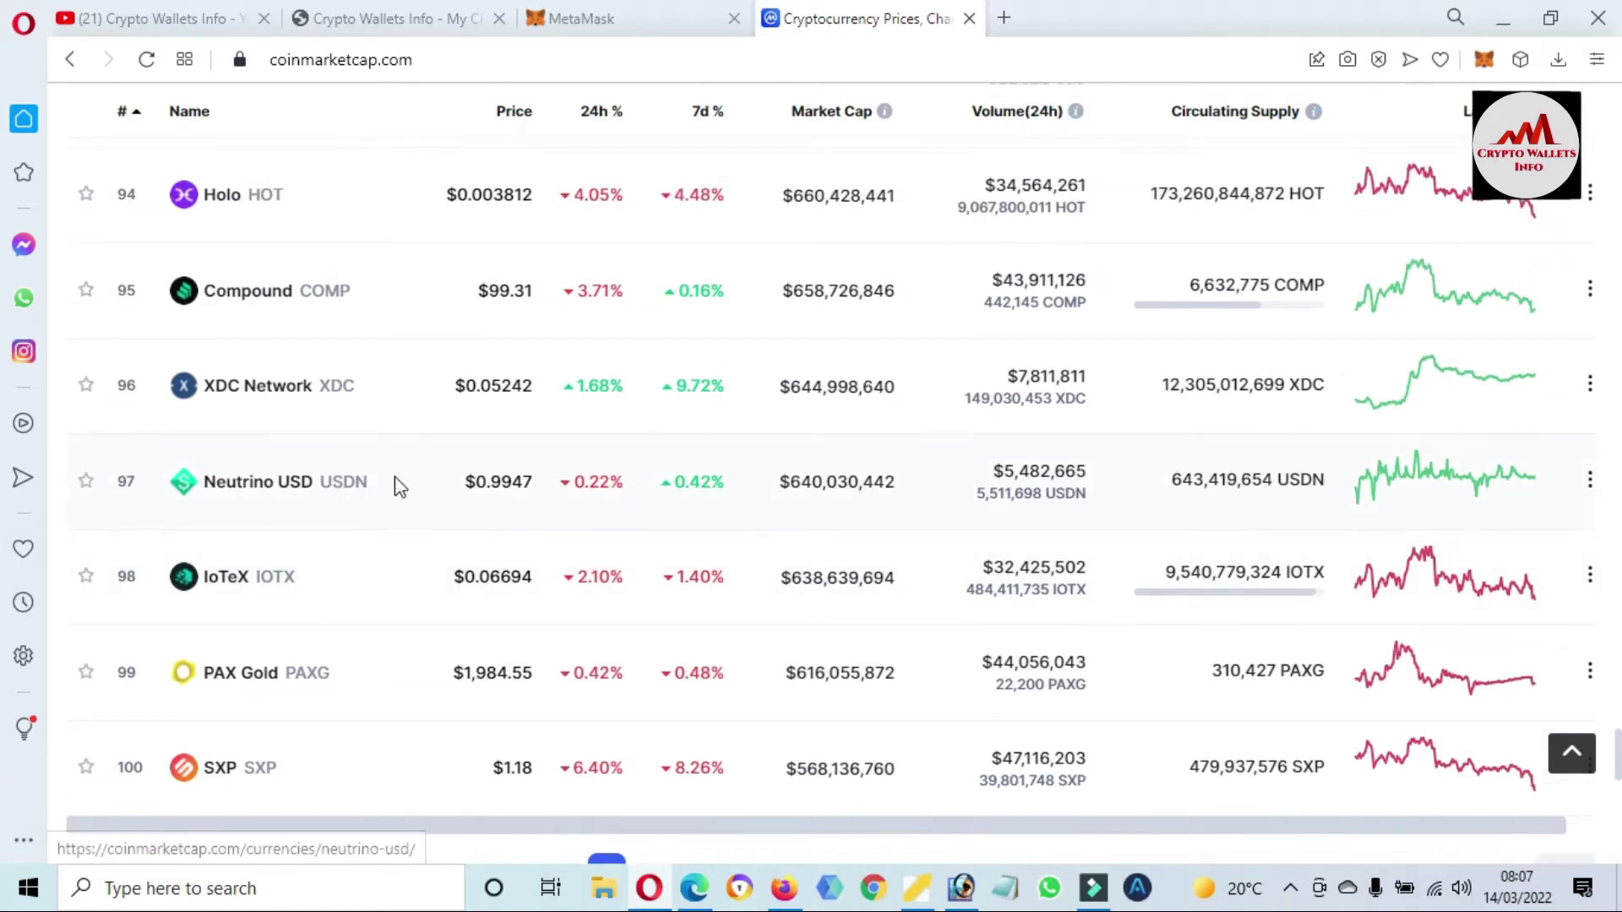
left_click_drag(392, 480, 226, 488)
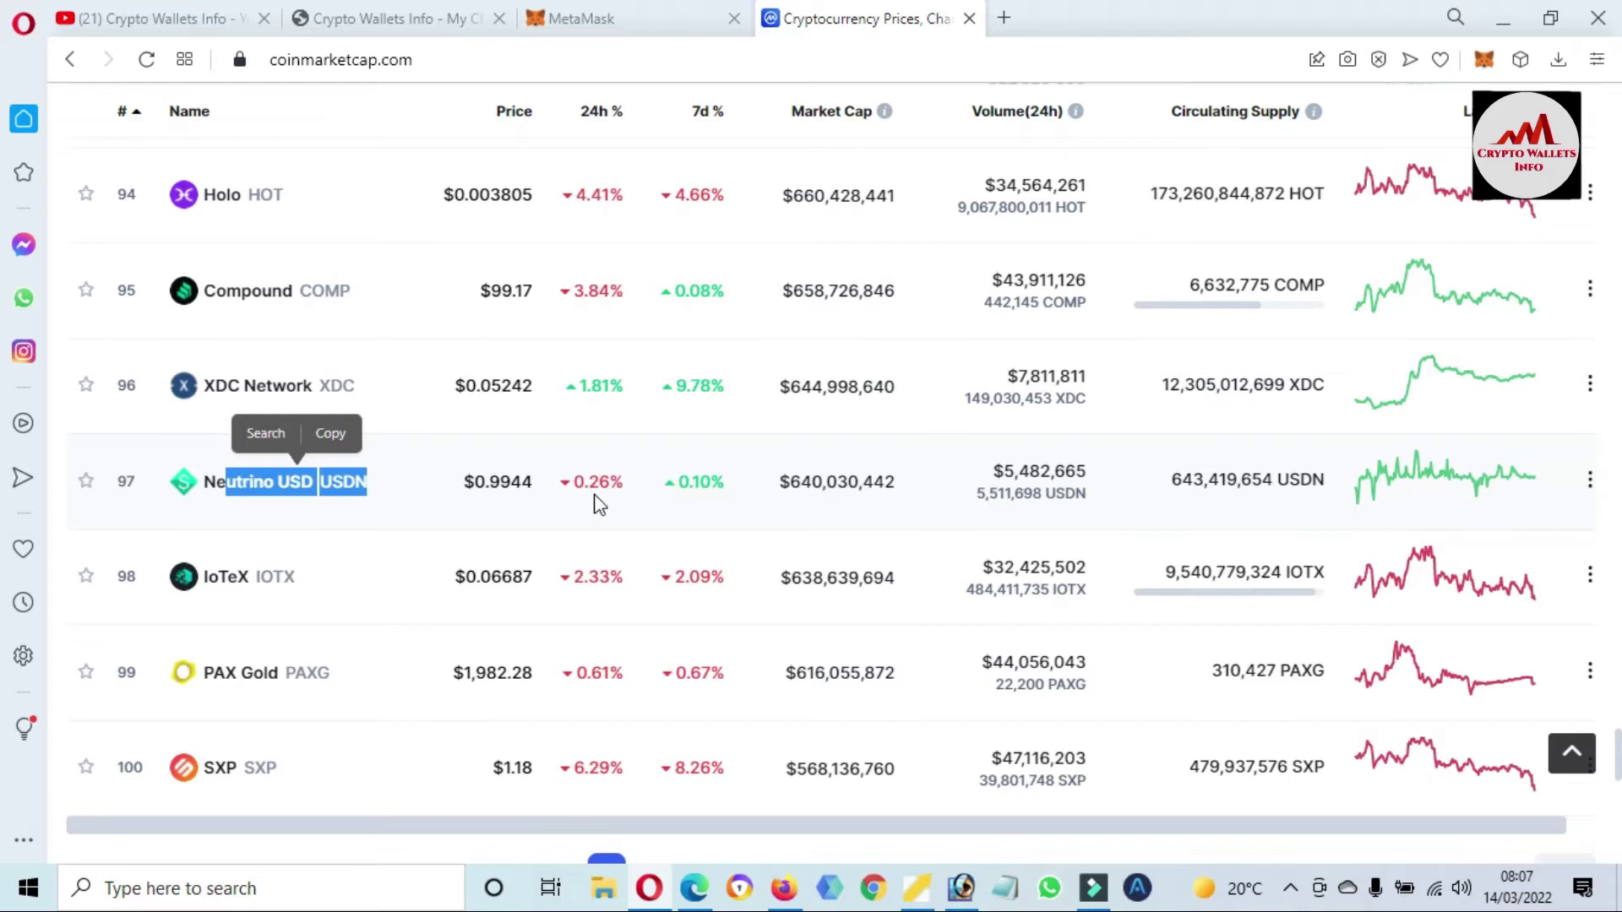
left_click(361, 534)
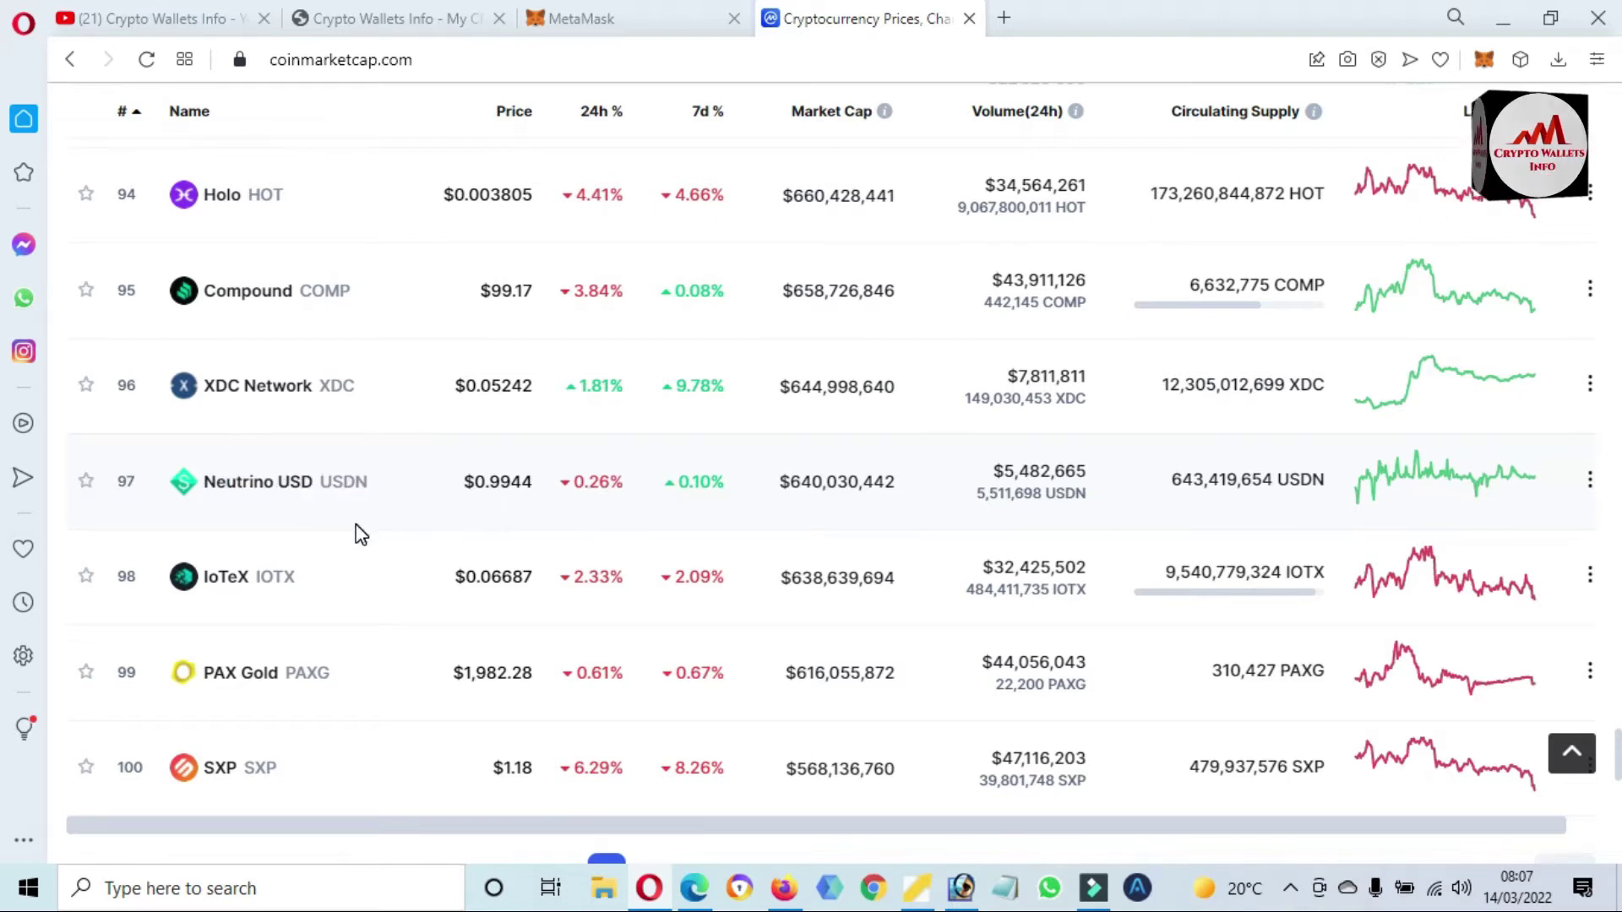
- Open the Neutrino USD page on CoinMarketCap and examine its price data, statistics, markets, news and project links
left_click(256, 488)
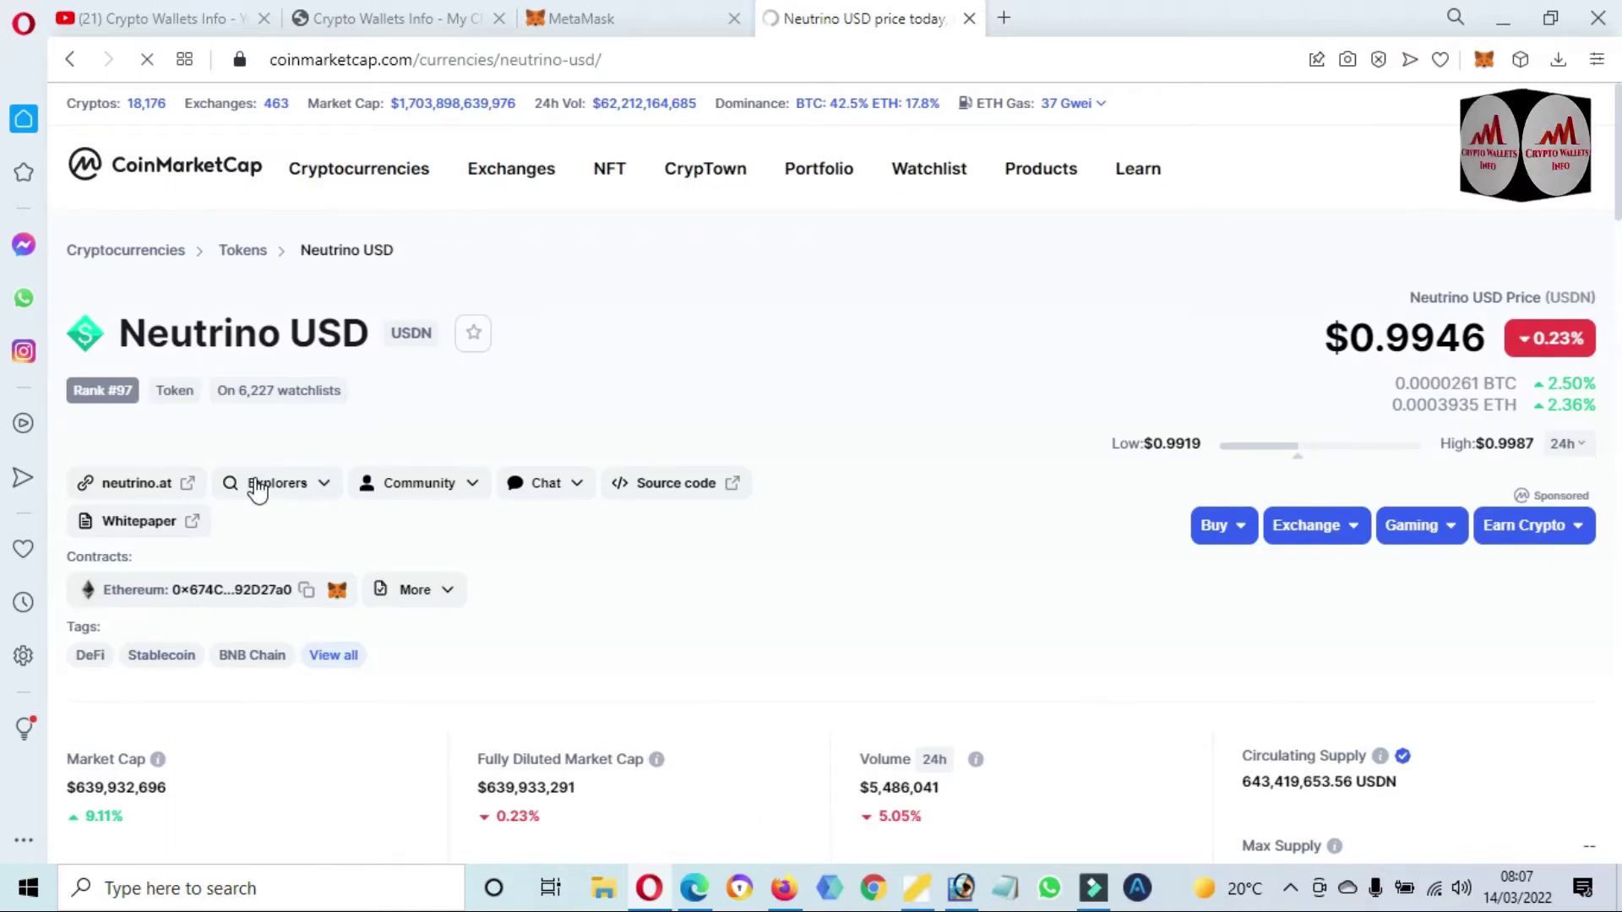
scroll(5, 448, "down", 8)
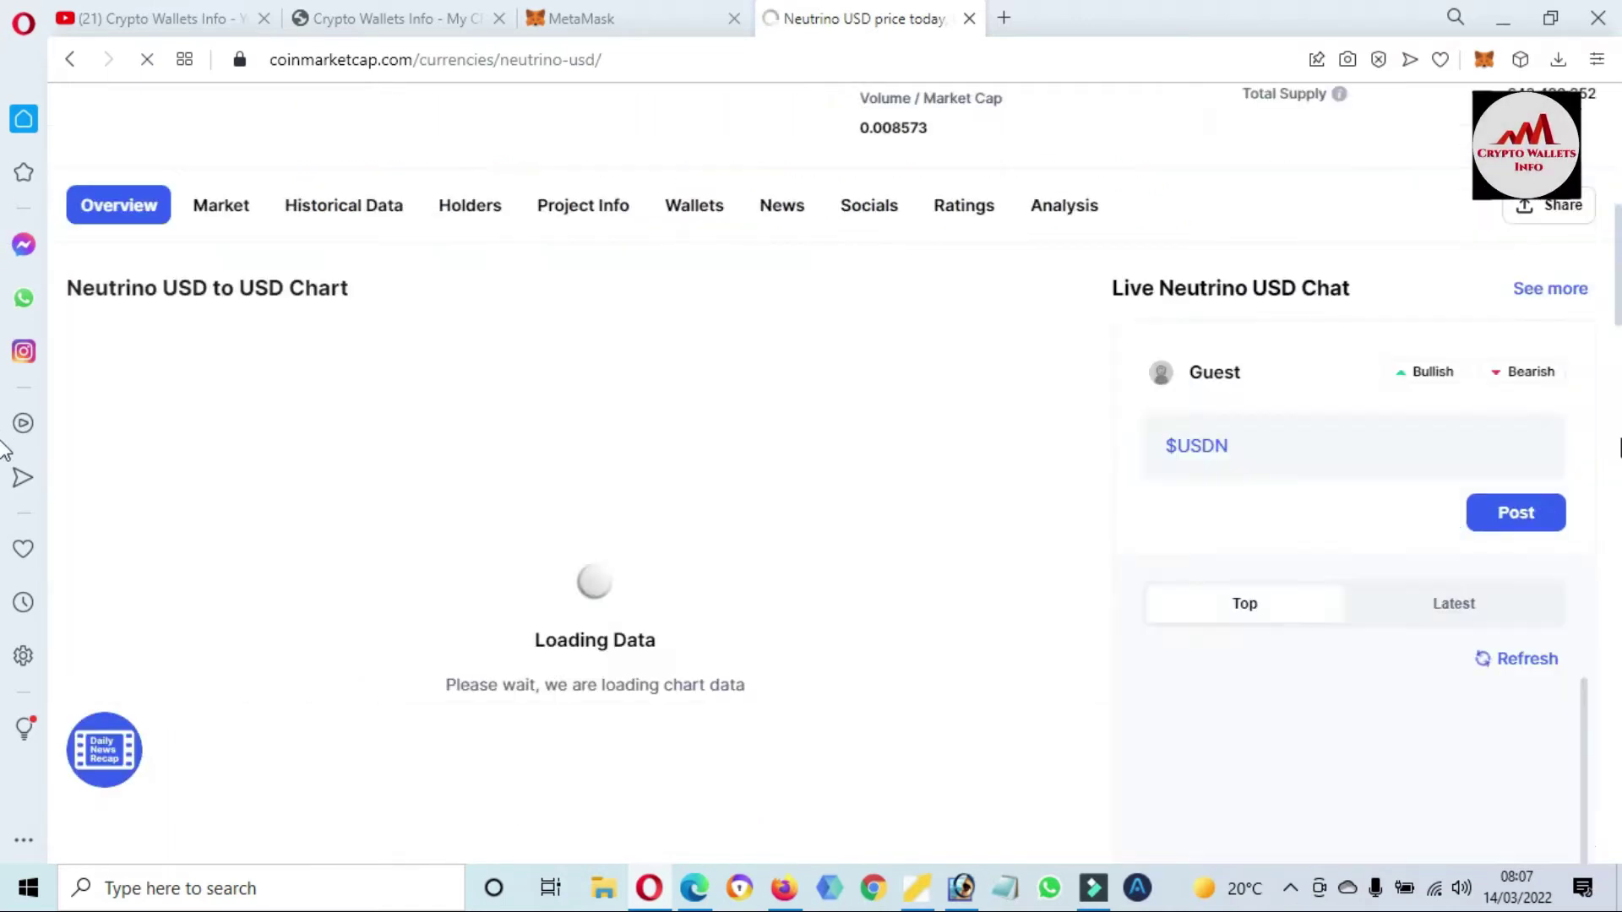
scroll(4, 448, "down", 15)
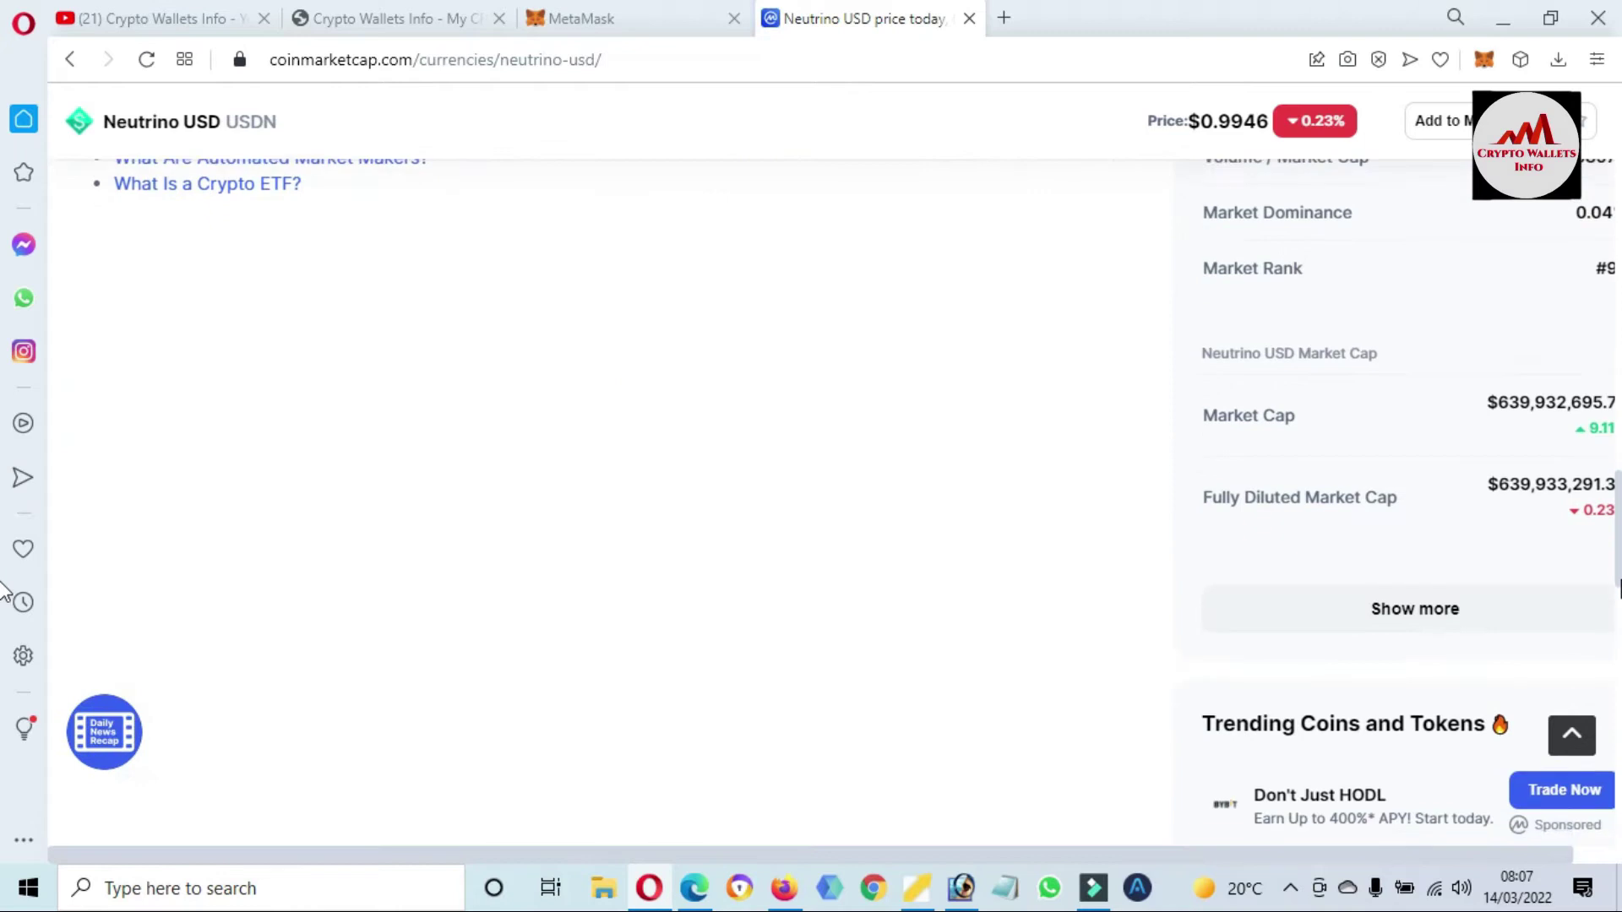
scroll(4, 591, "down", 1)
scroll(4, 592, "up", 10)
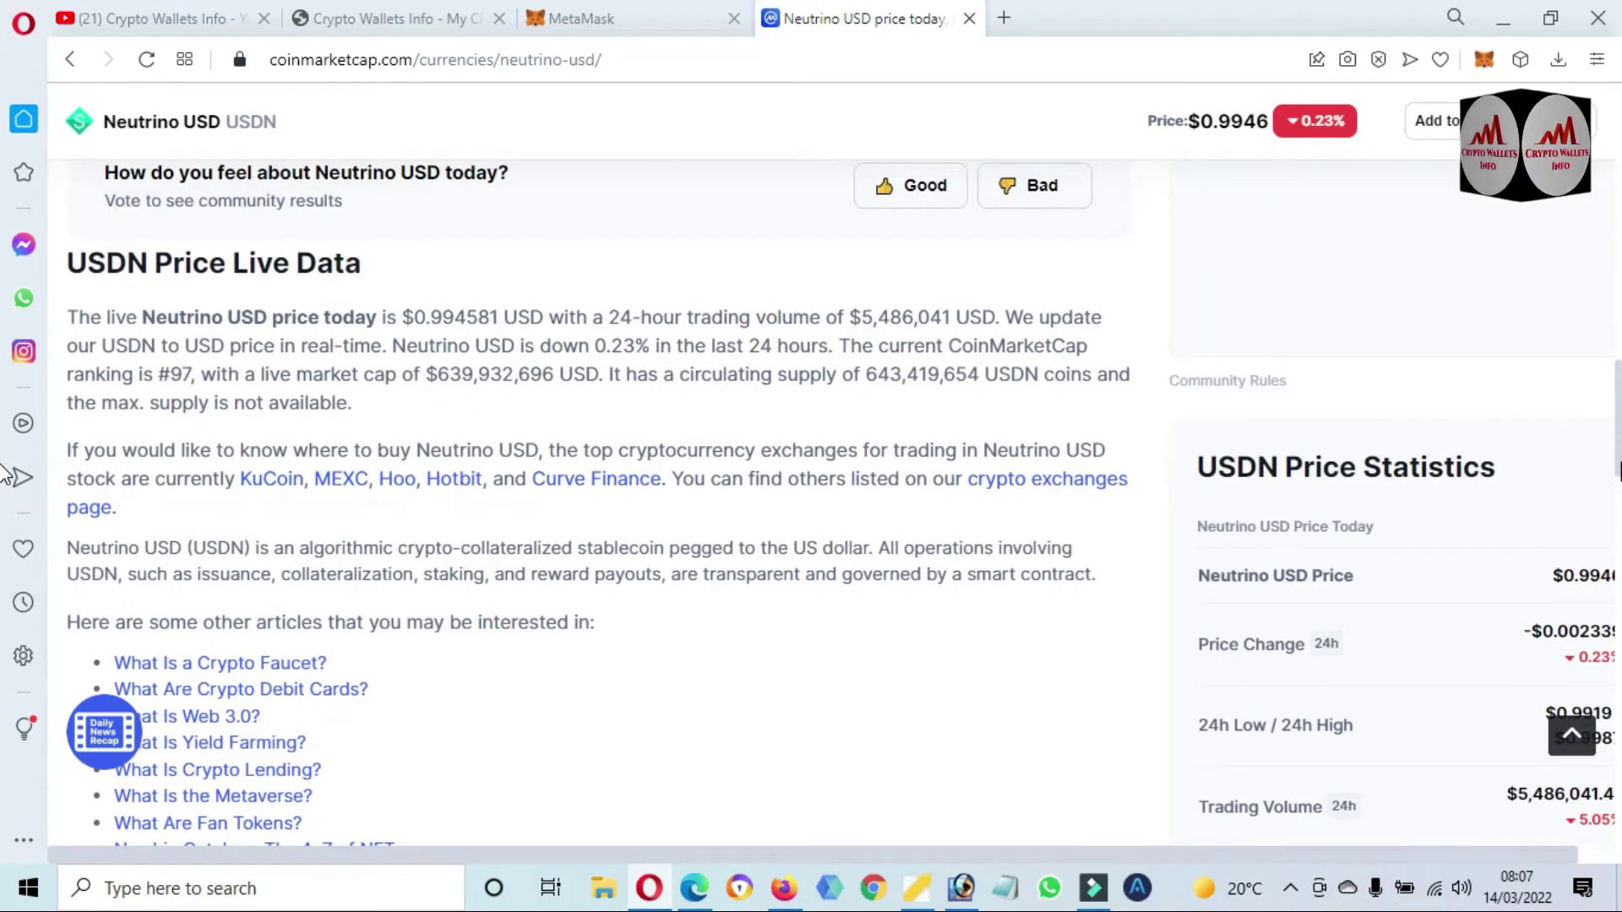
scroll(4, 486, "down", 15)
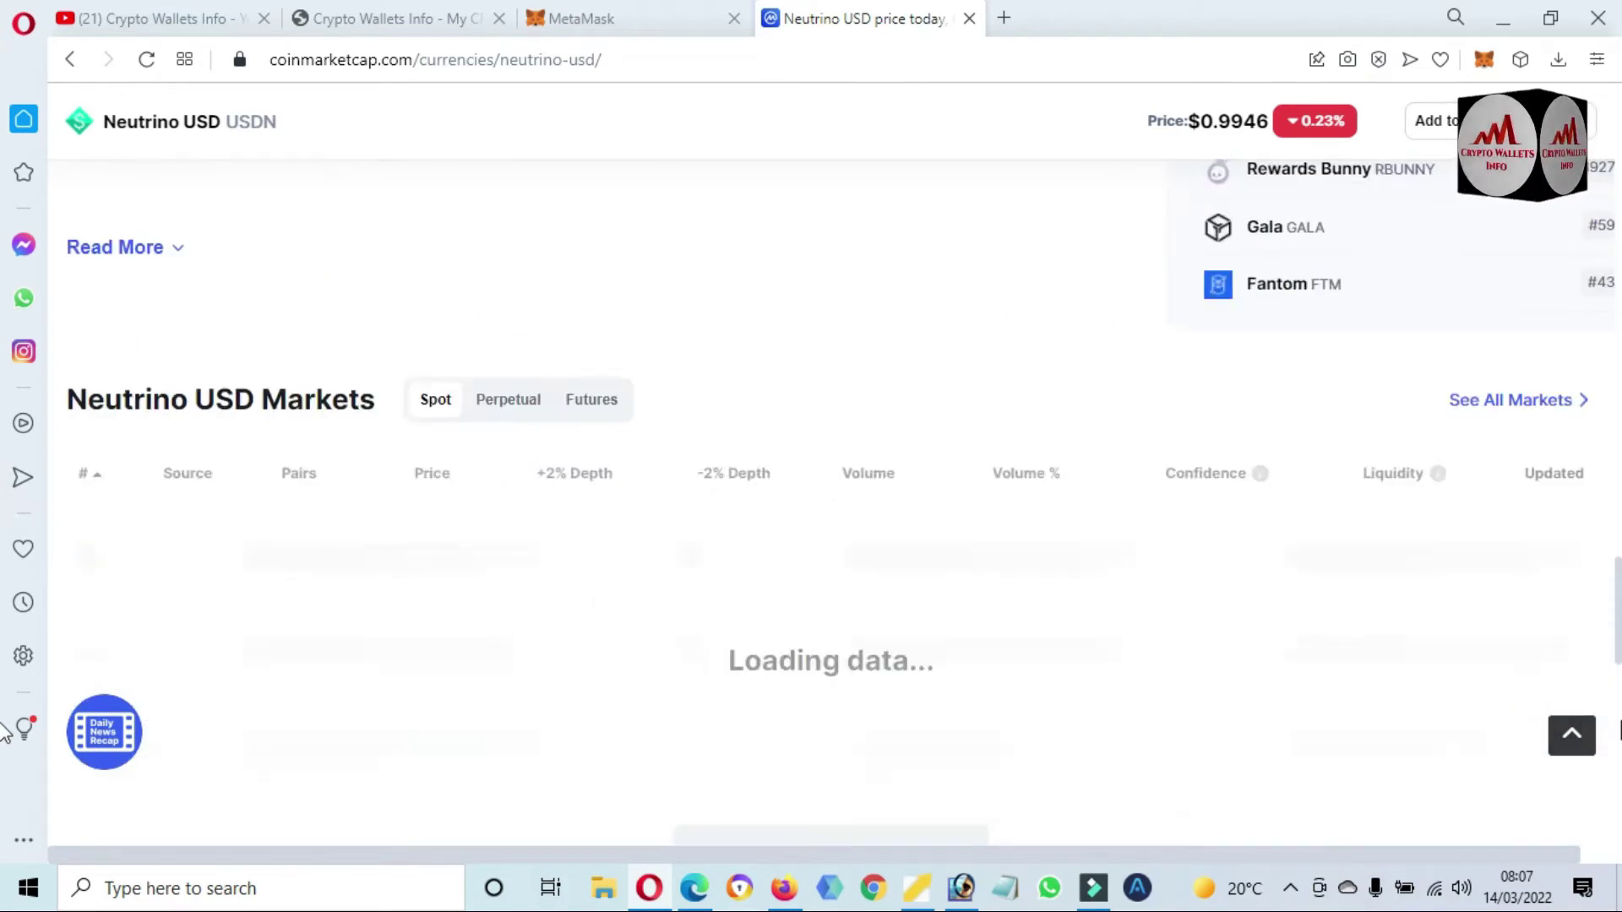
scroll(5, 684, "down", 5)
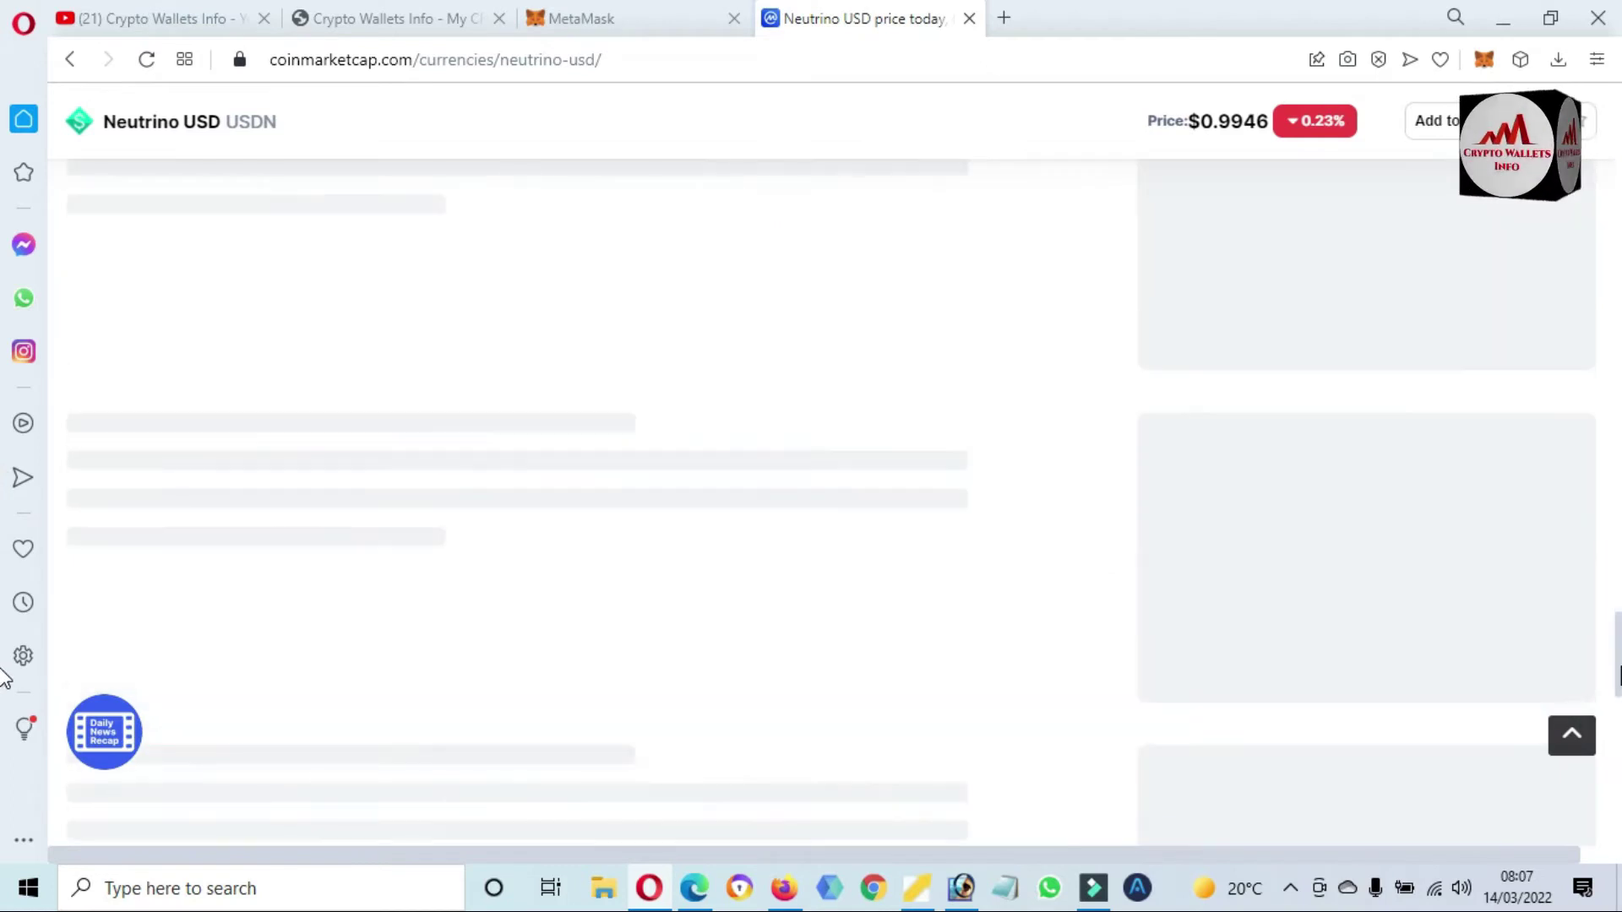
scroll(5, 658, "up", 5)
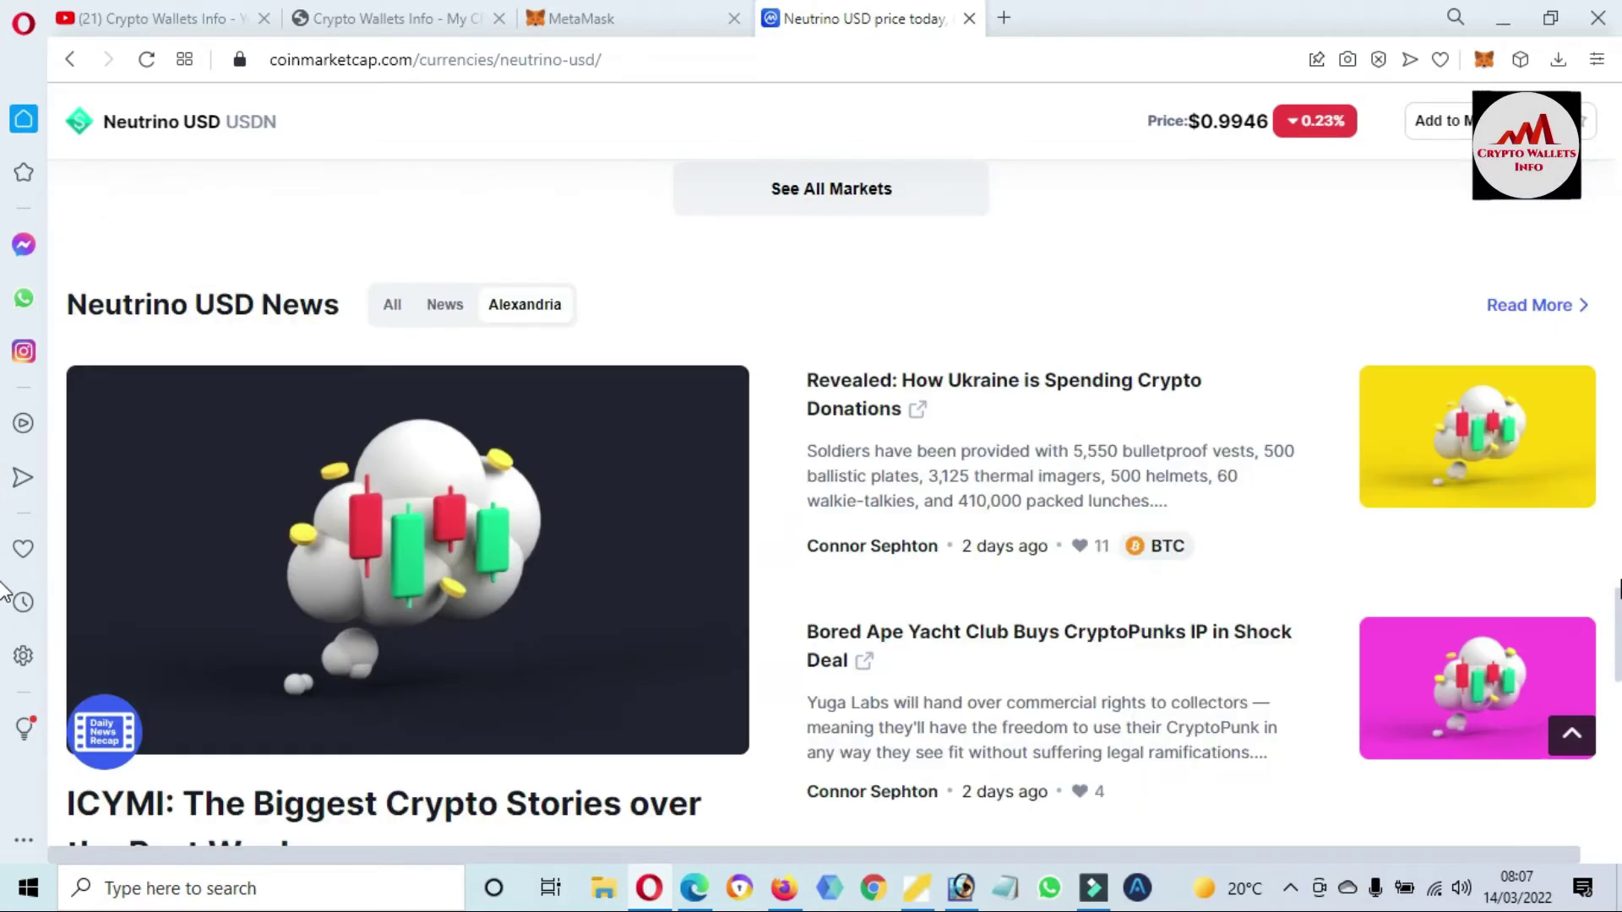
scroll(4, 591, "down", 6)
scroll(4, 558, "up", 12)
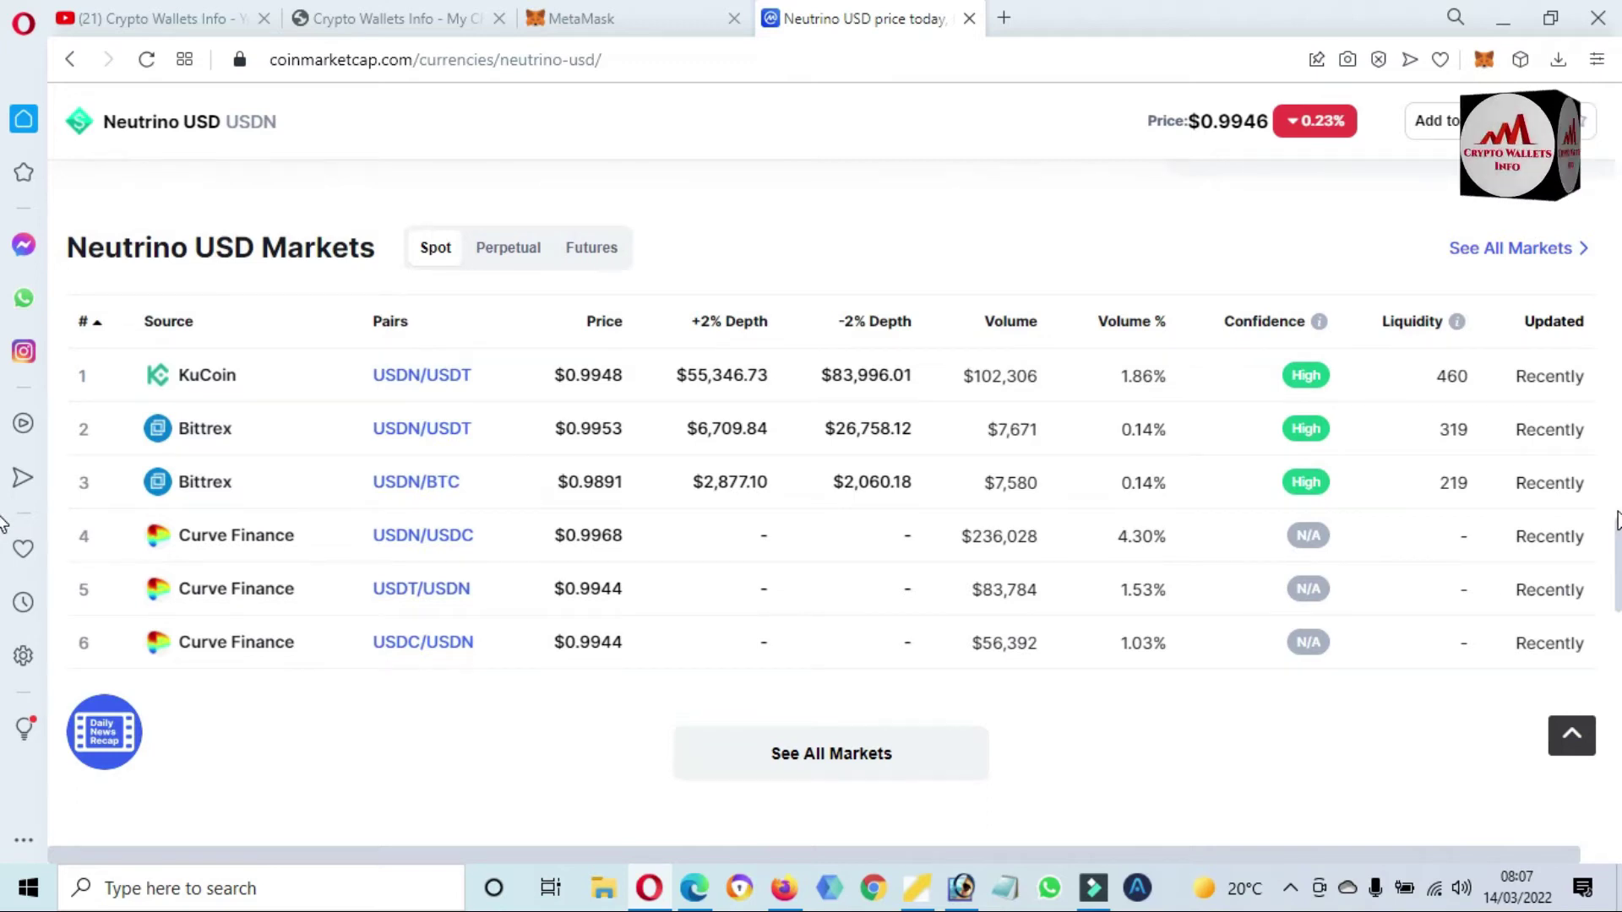
scroll(4, 524, "down", 3)
scroll(4, 507, "up", 8)
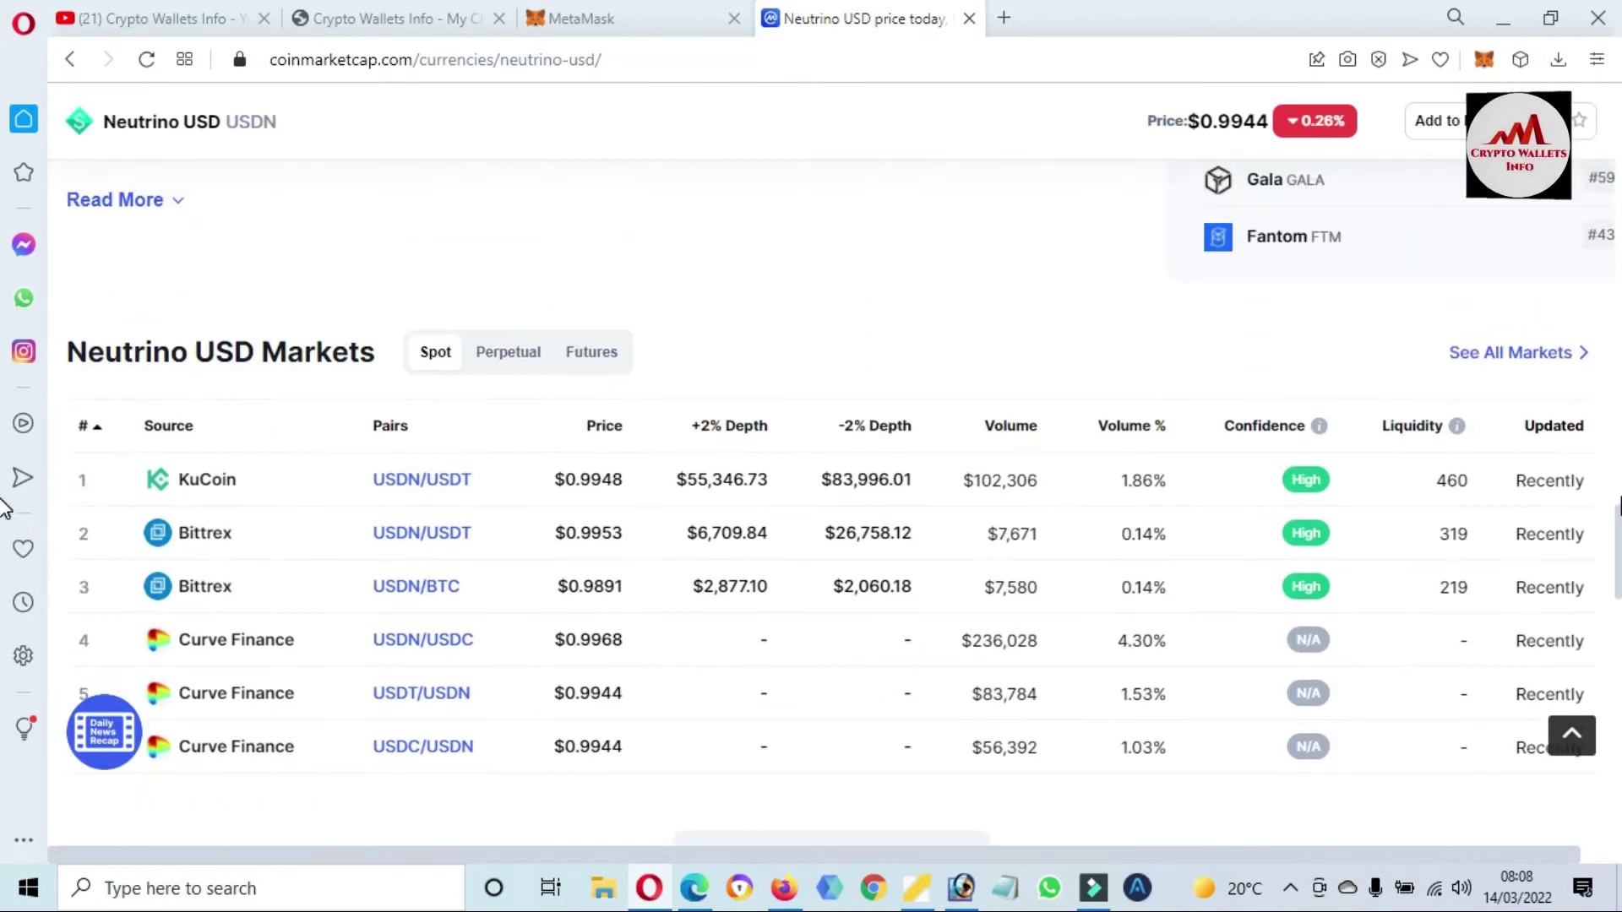
scroll(4, 463, "up", 15)
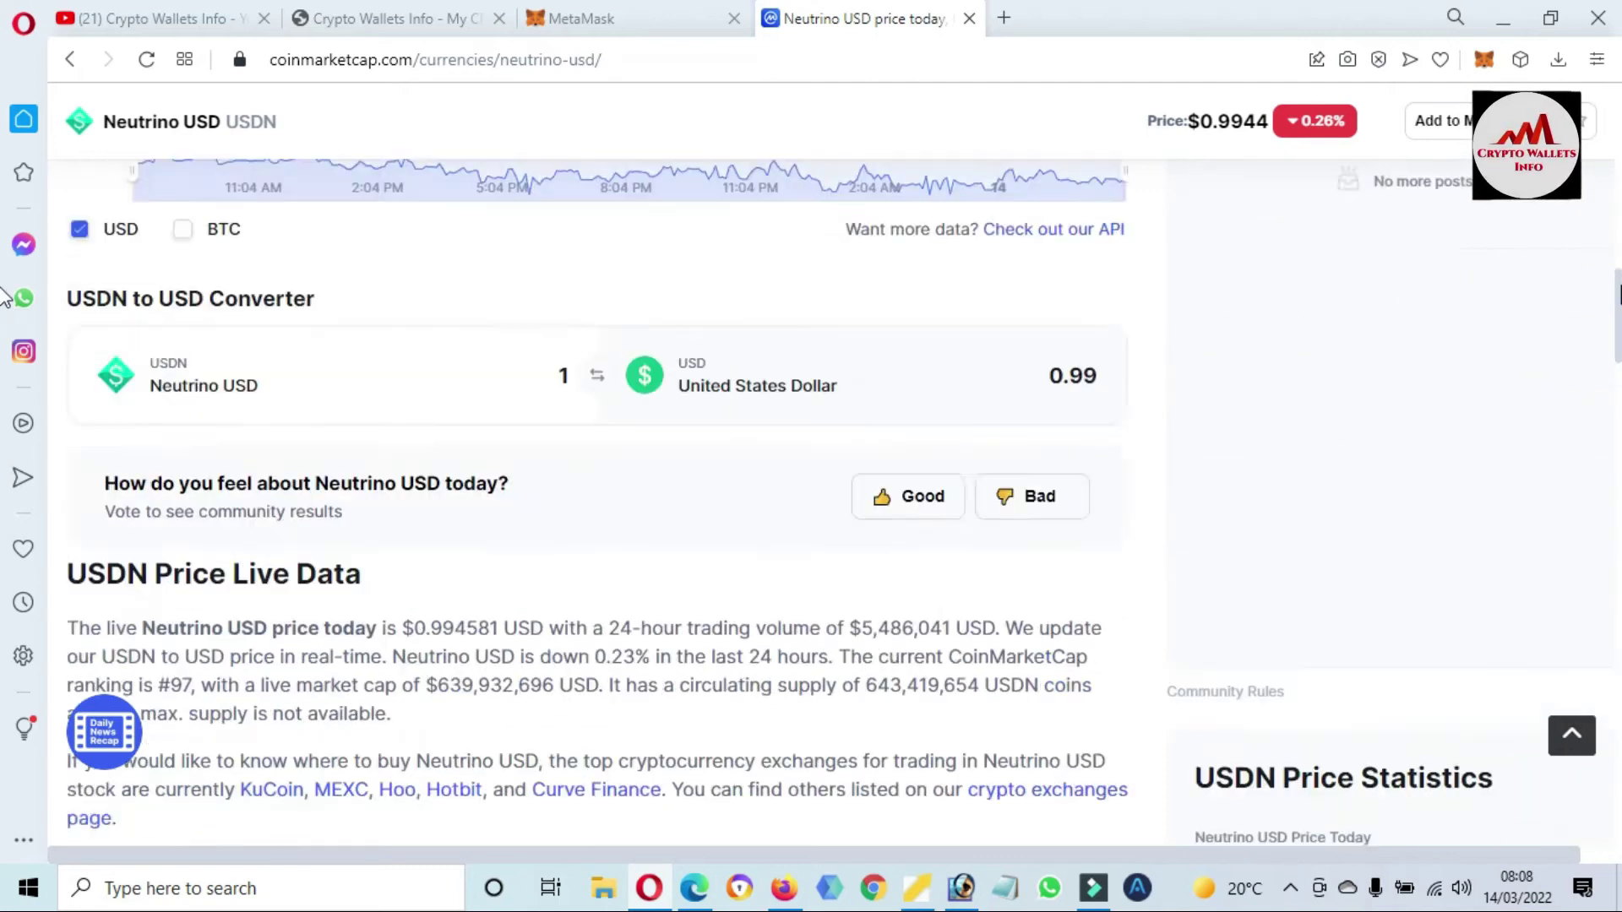
scroll(4, 135, "up", 3)
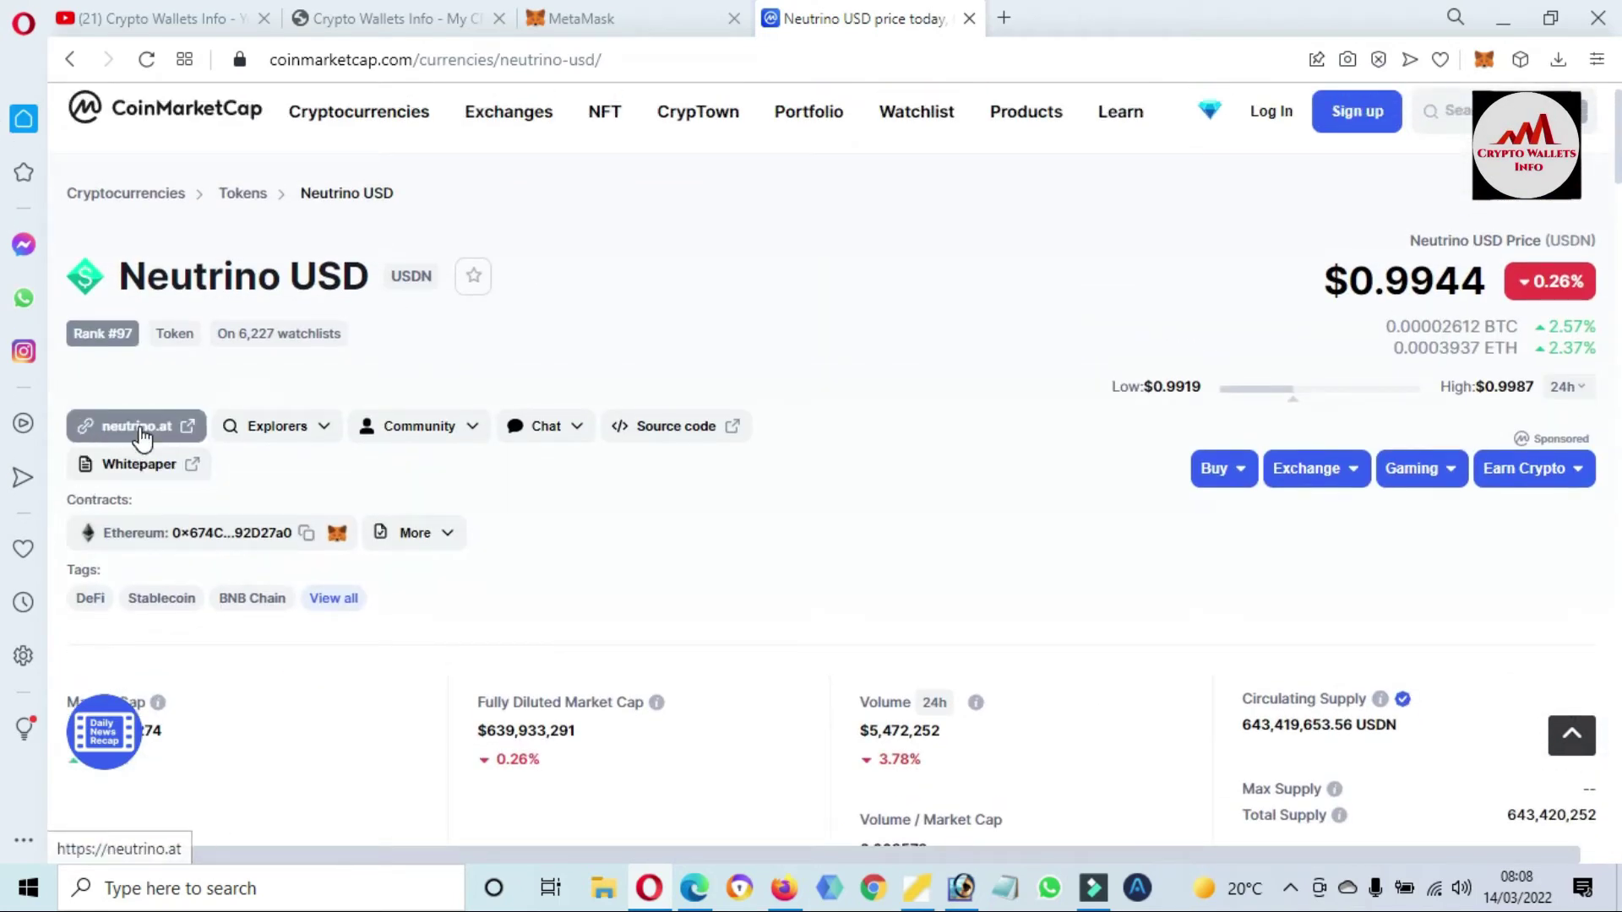
- Open the official neutrino.at website and examine its sections on Neutrino USD, decentralized forex and NSBT governance
left_click(184, 430)
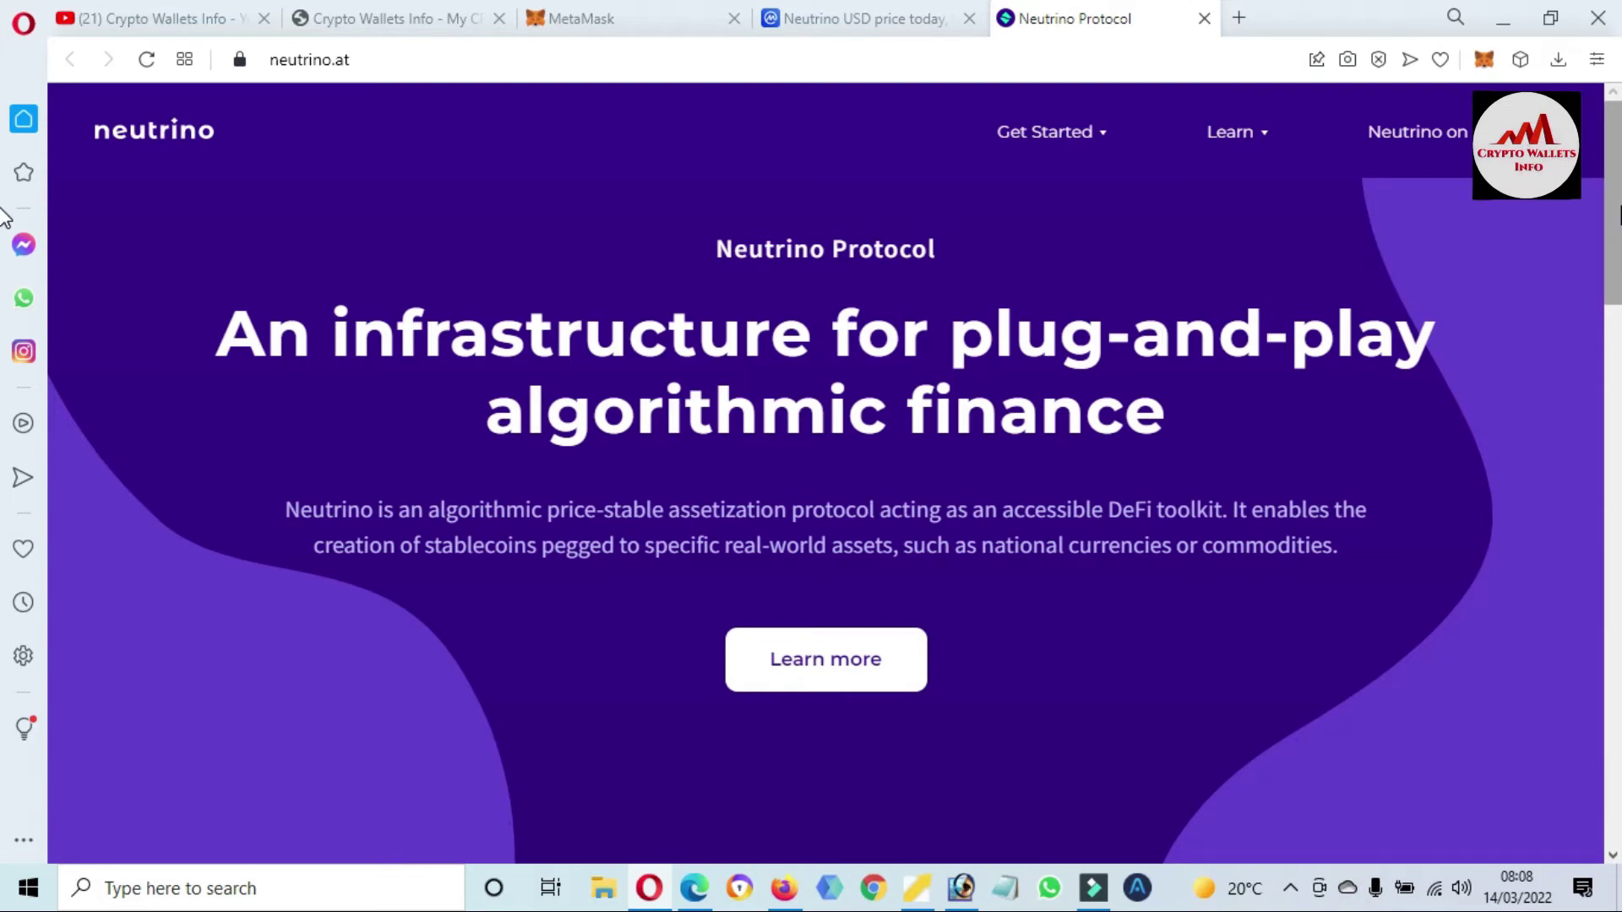
left_click_drag(1620, 215, 1619, 417)
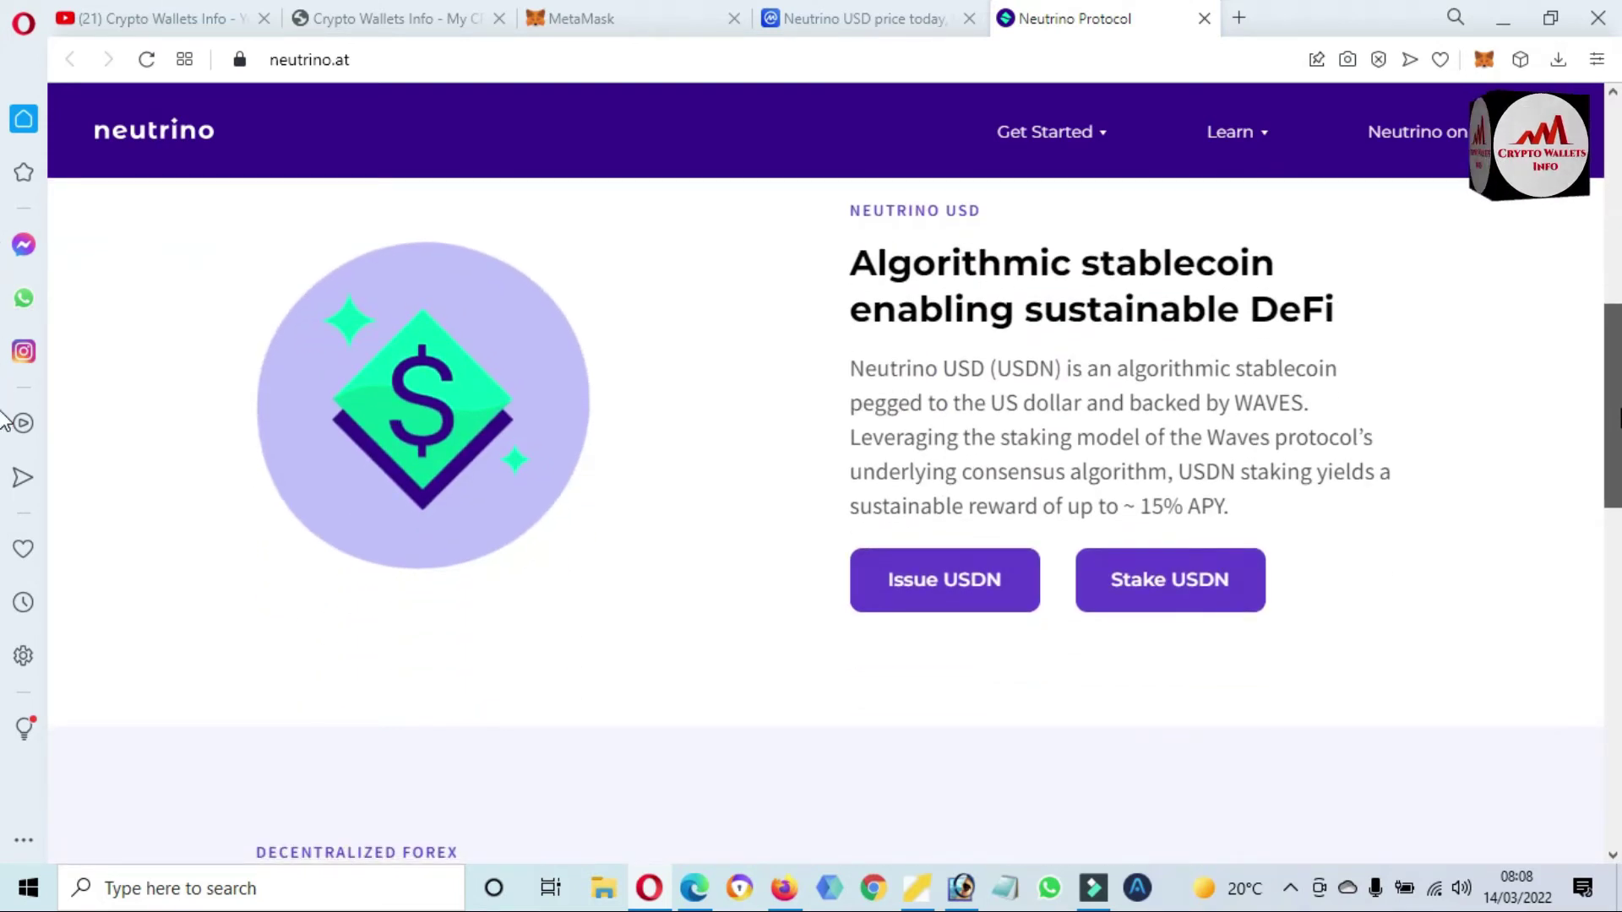
left_click_drag(1619, 417, 1619, 559)
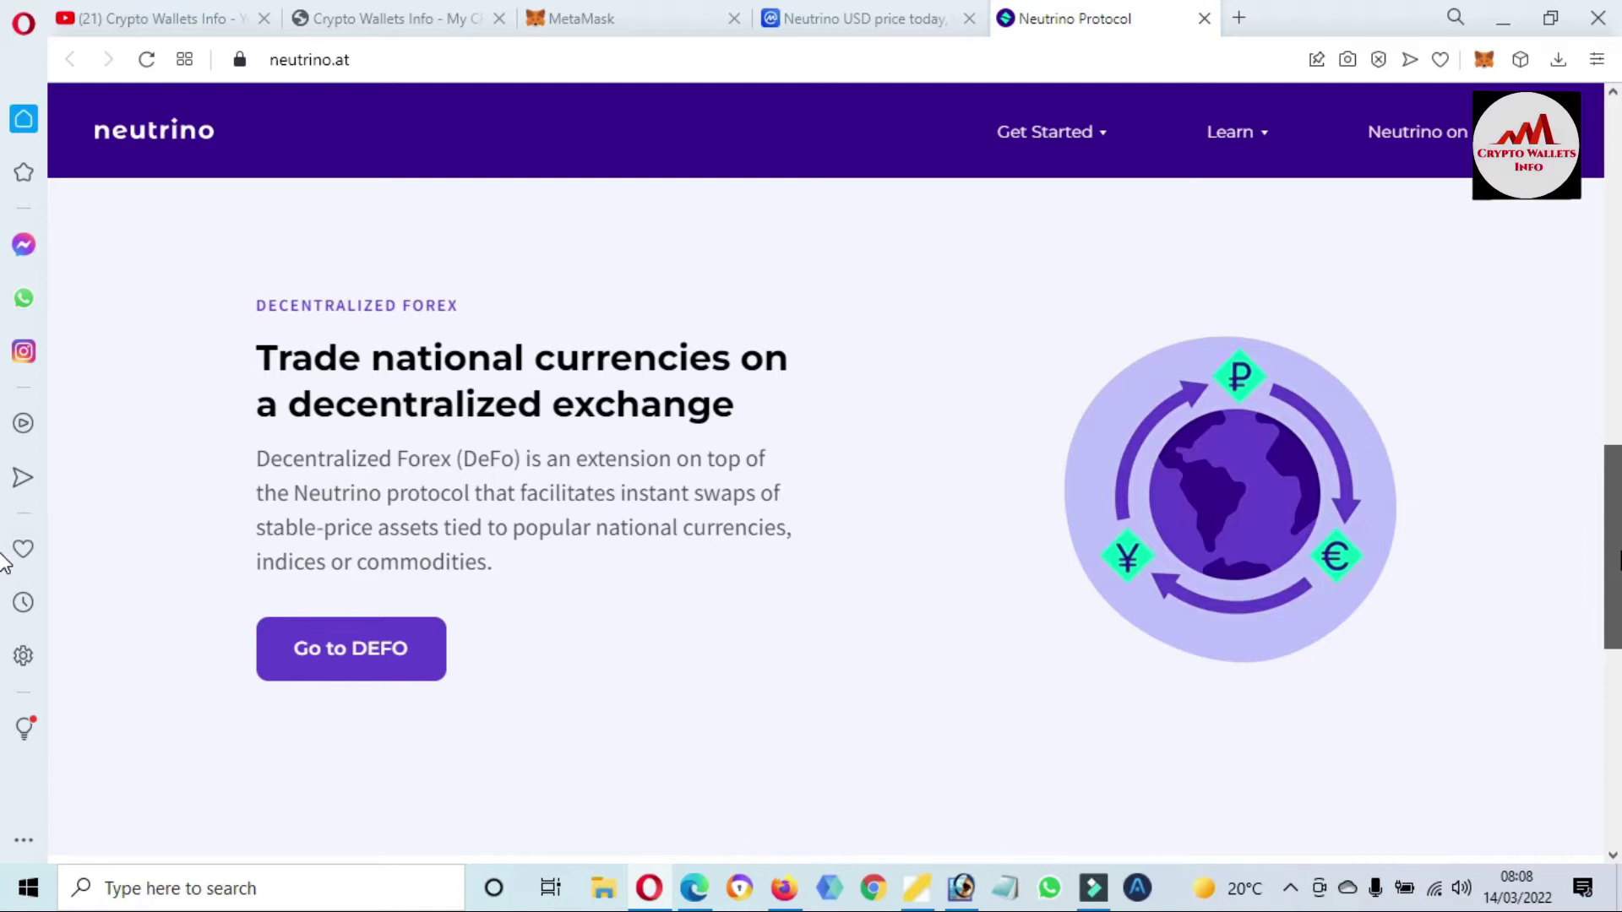
left_click_drag(1620, 559, 1619, 581)
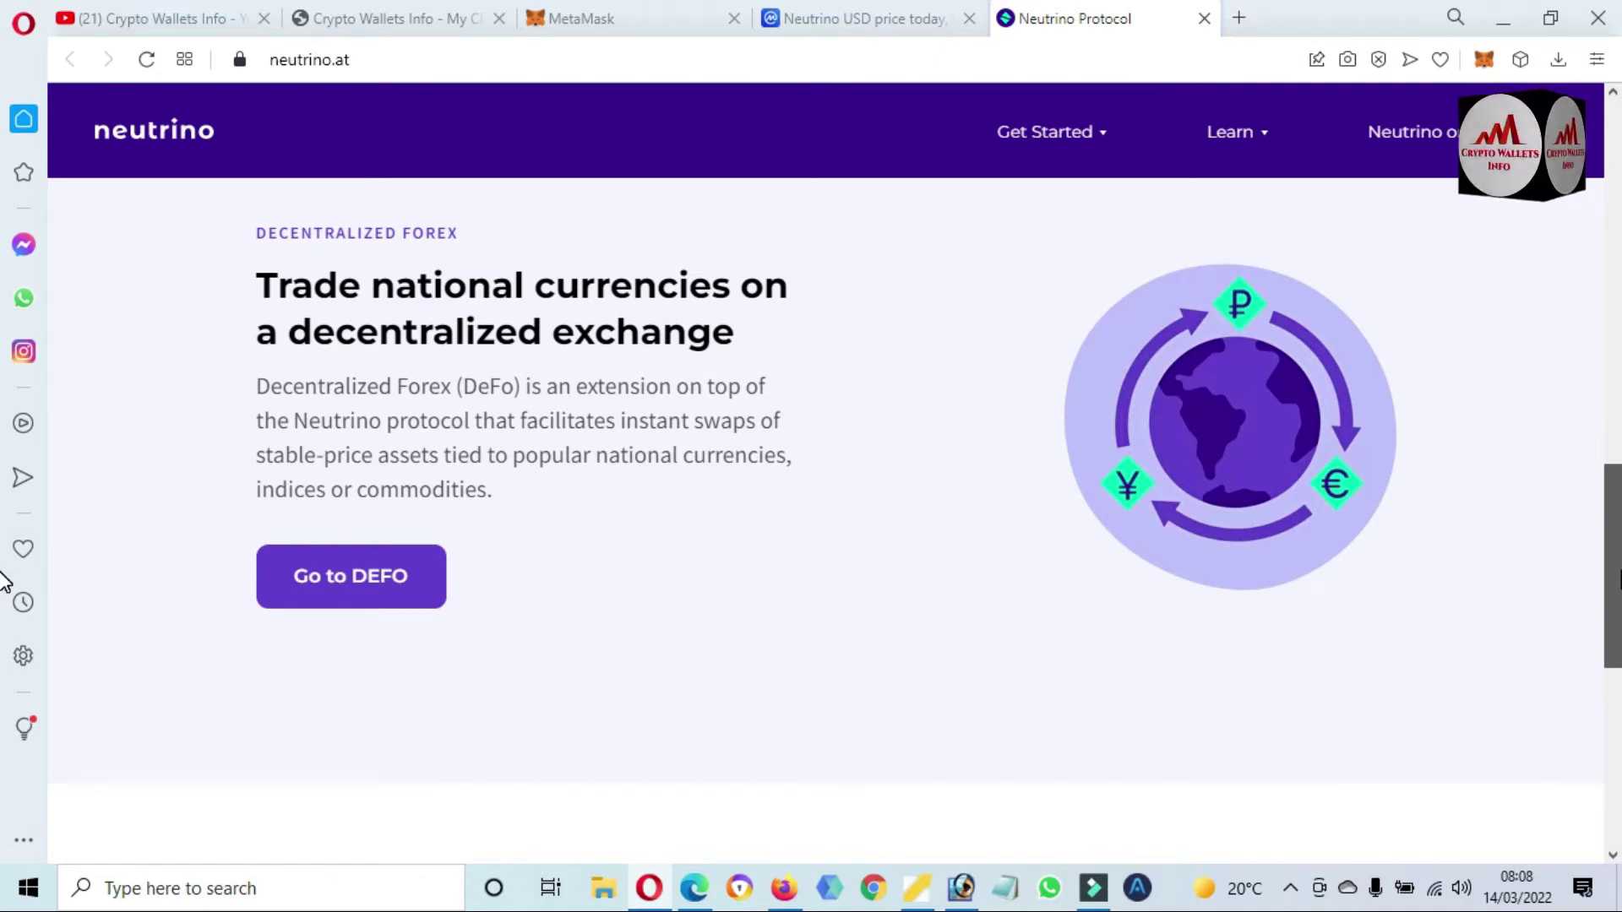
left_click_drag(1619, 581, 1619, 733)
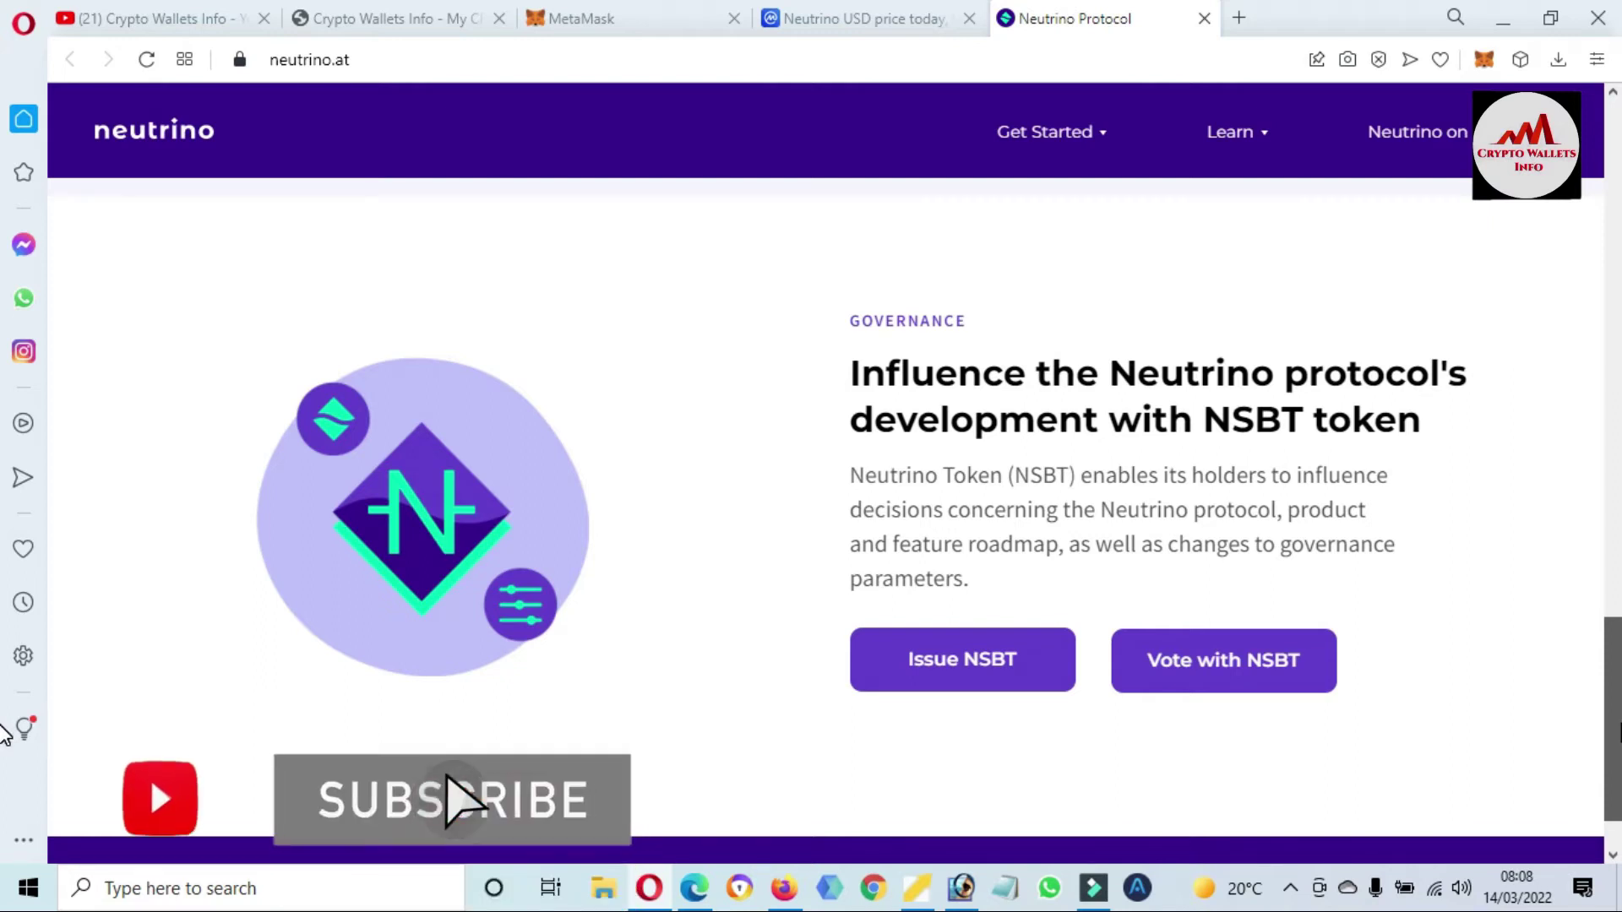
key("Home")
- Open the Neutrino site's Swap service on waves.exchange and examine its trading, pools, investments and download options
mouse_move(1036, 146)
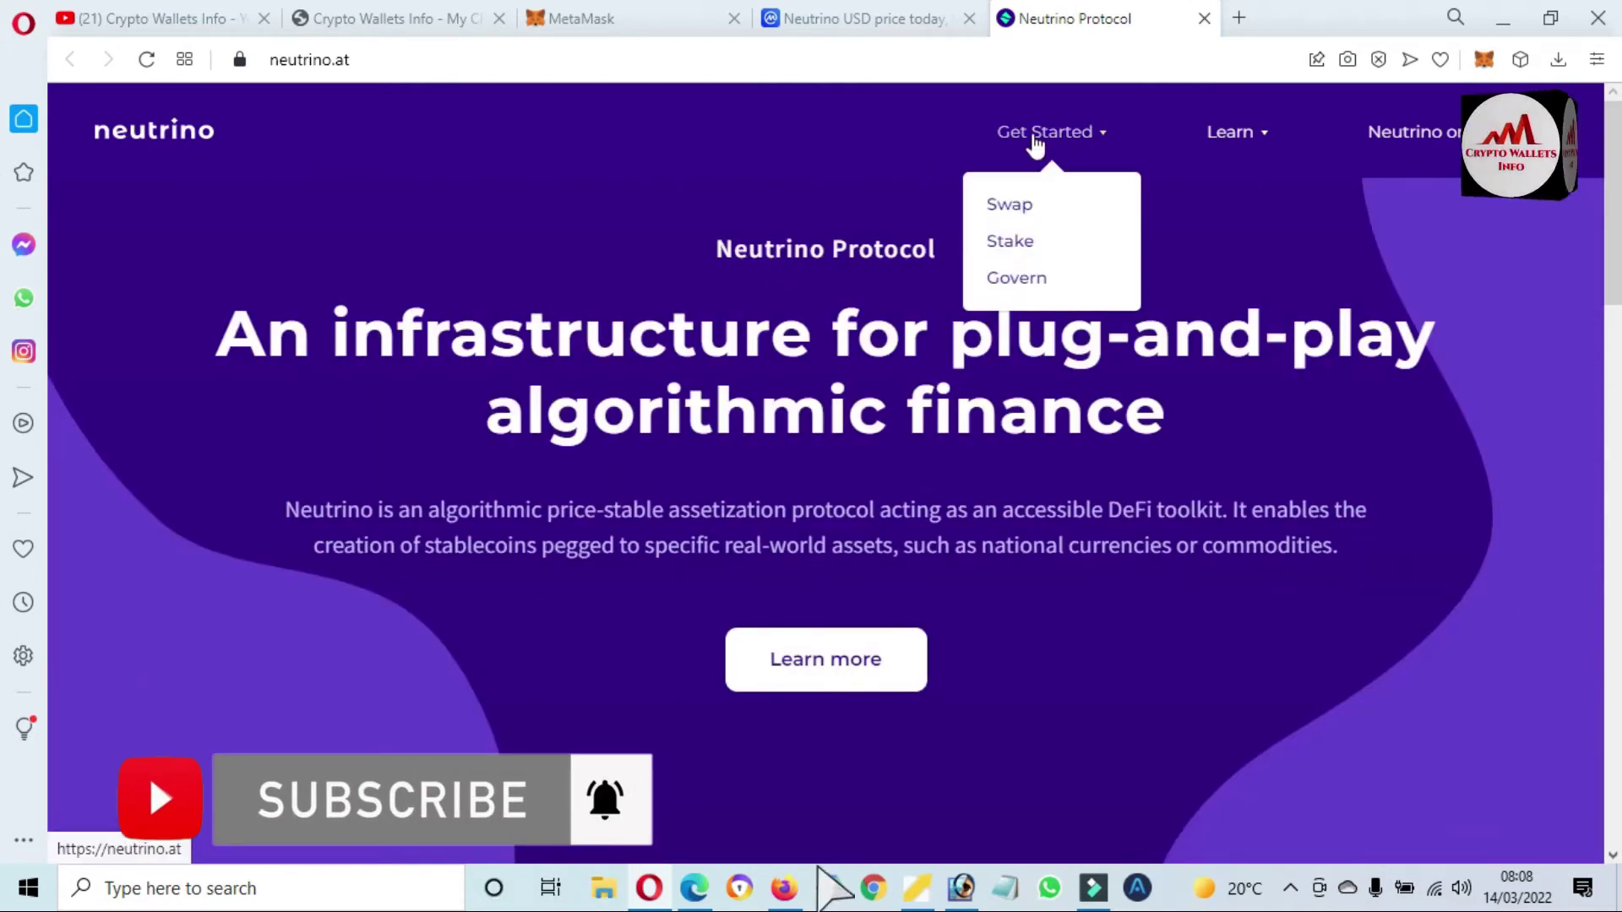
left_click(1031, 217)
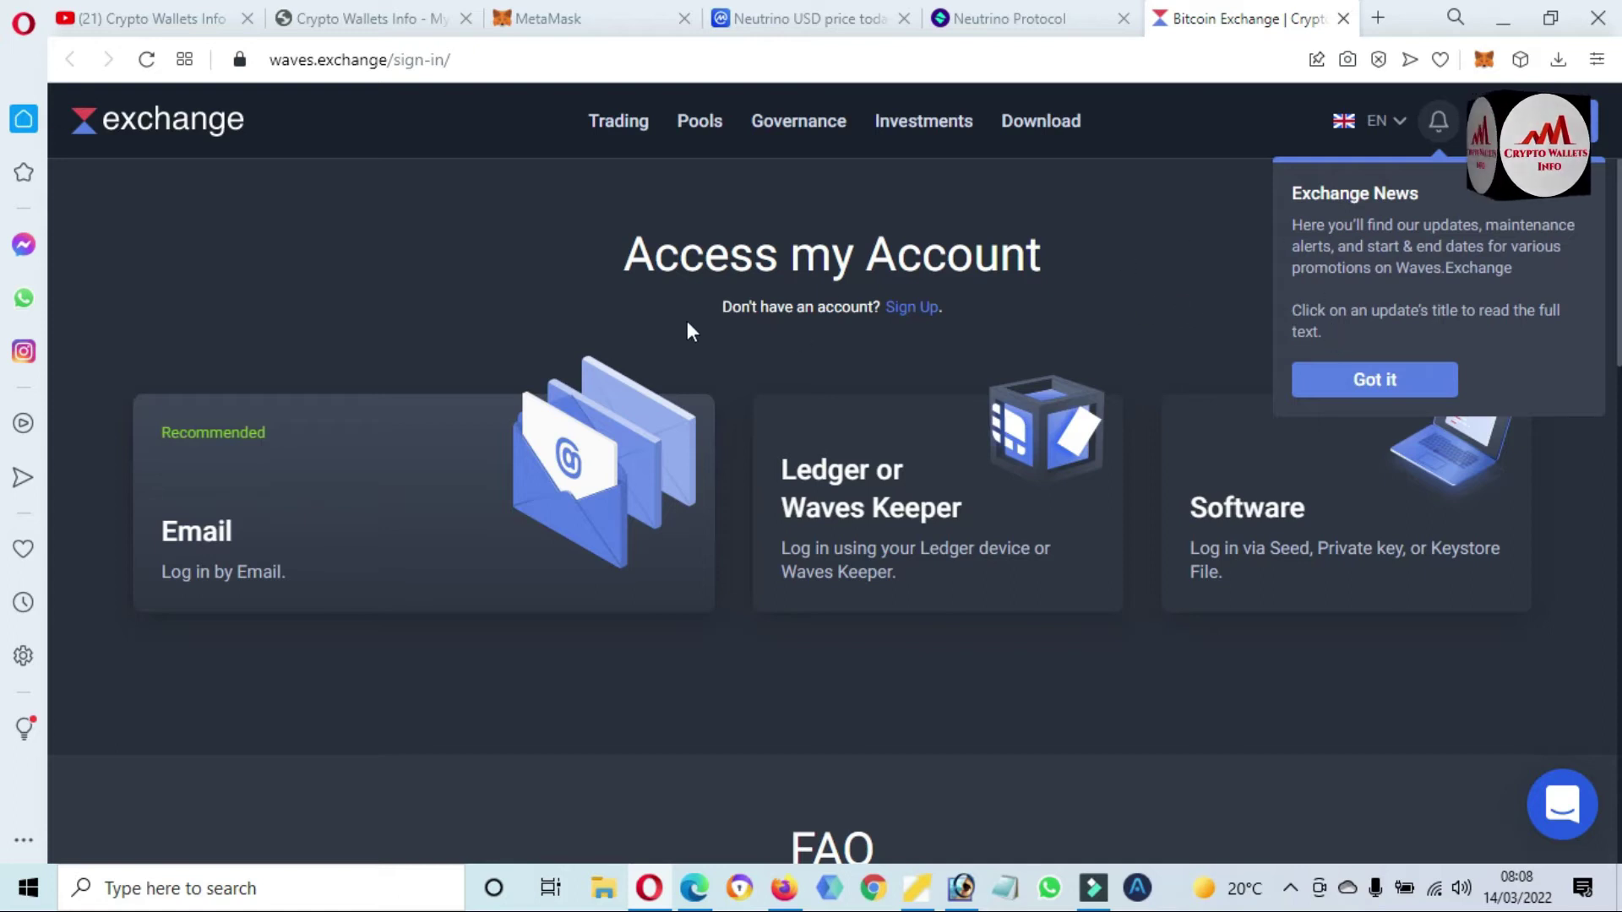
mouse_move(613, 129)
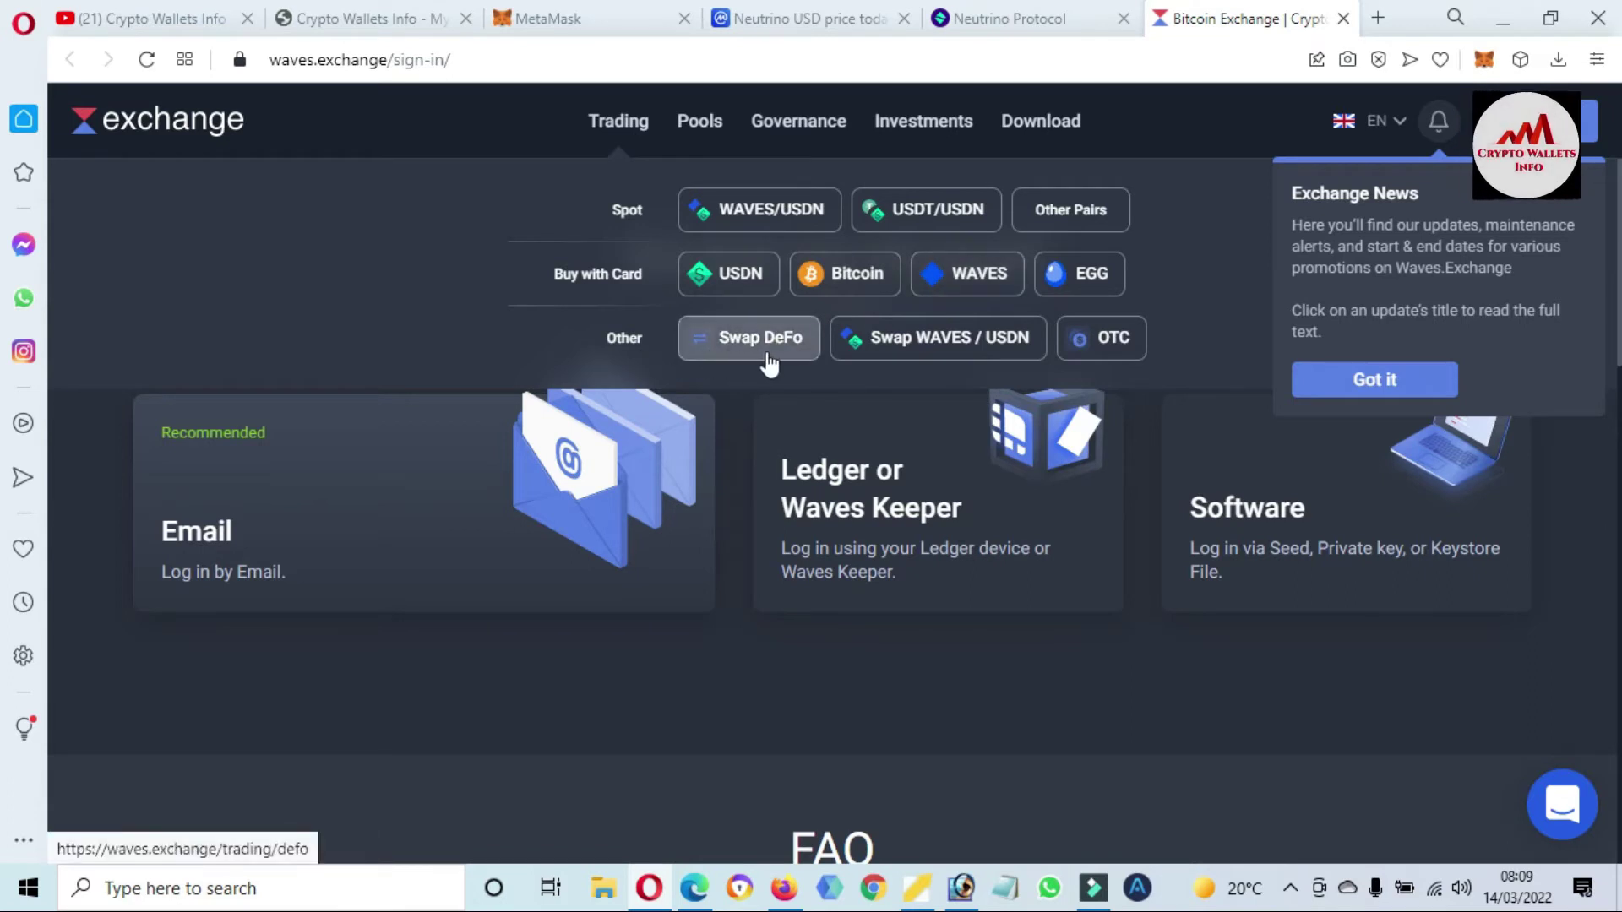
mouse_move(698, 123)
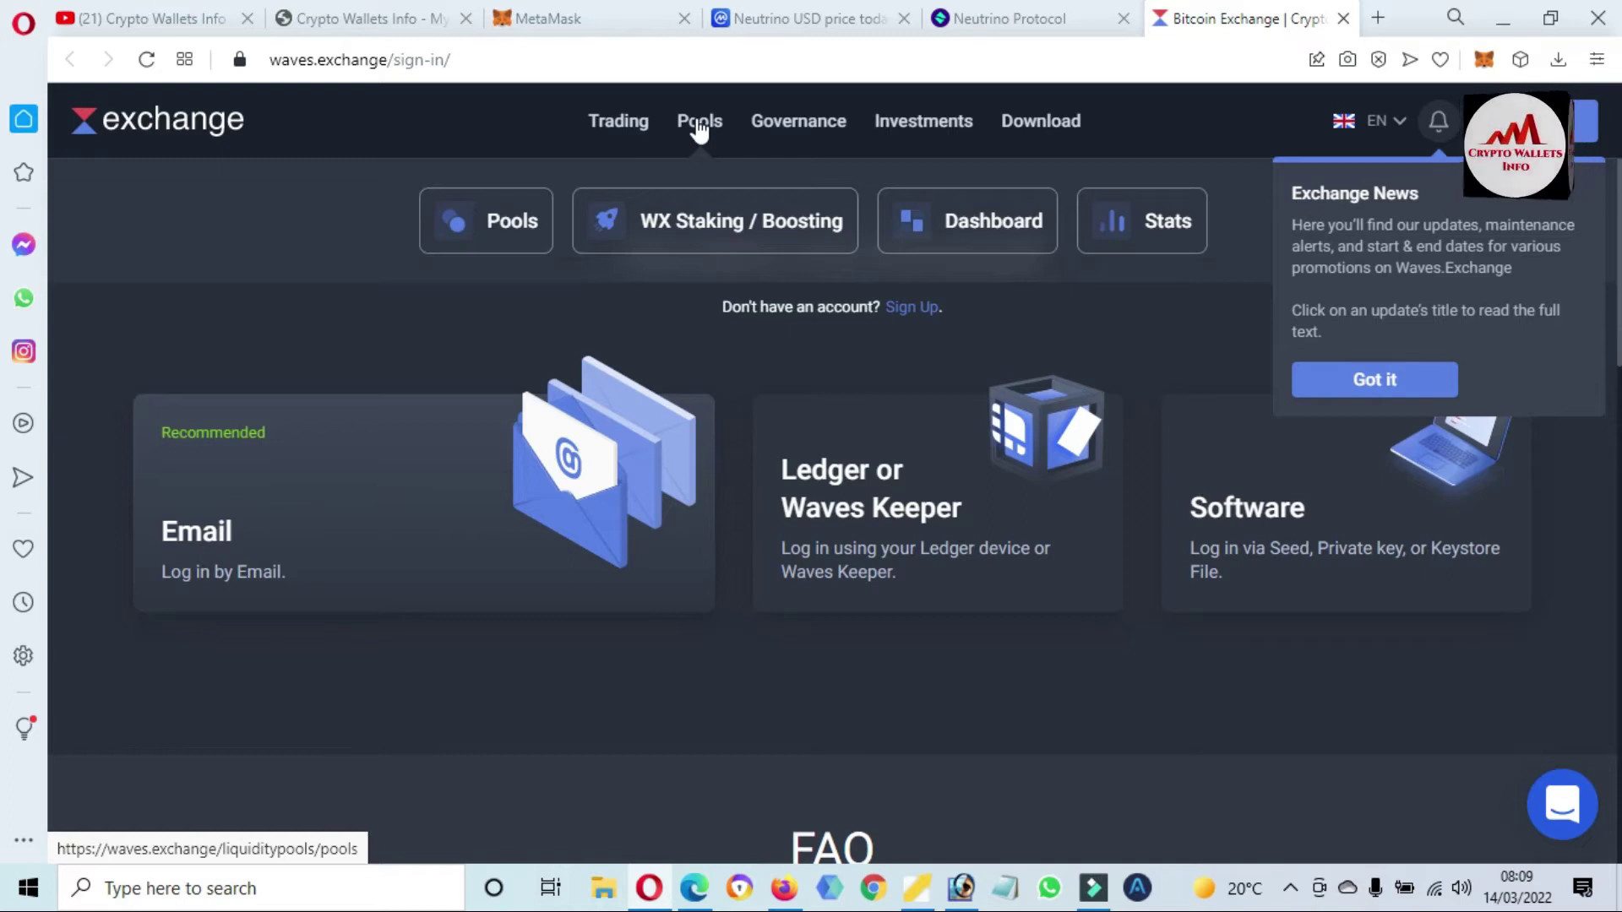
mouse_move(914, 135)
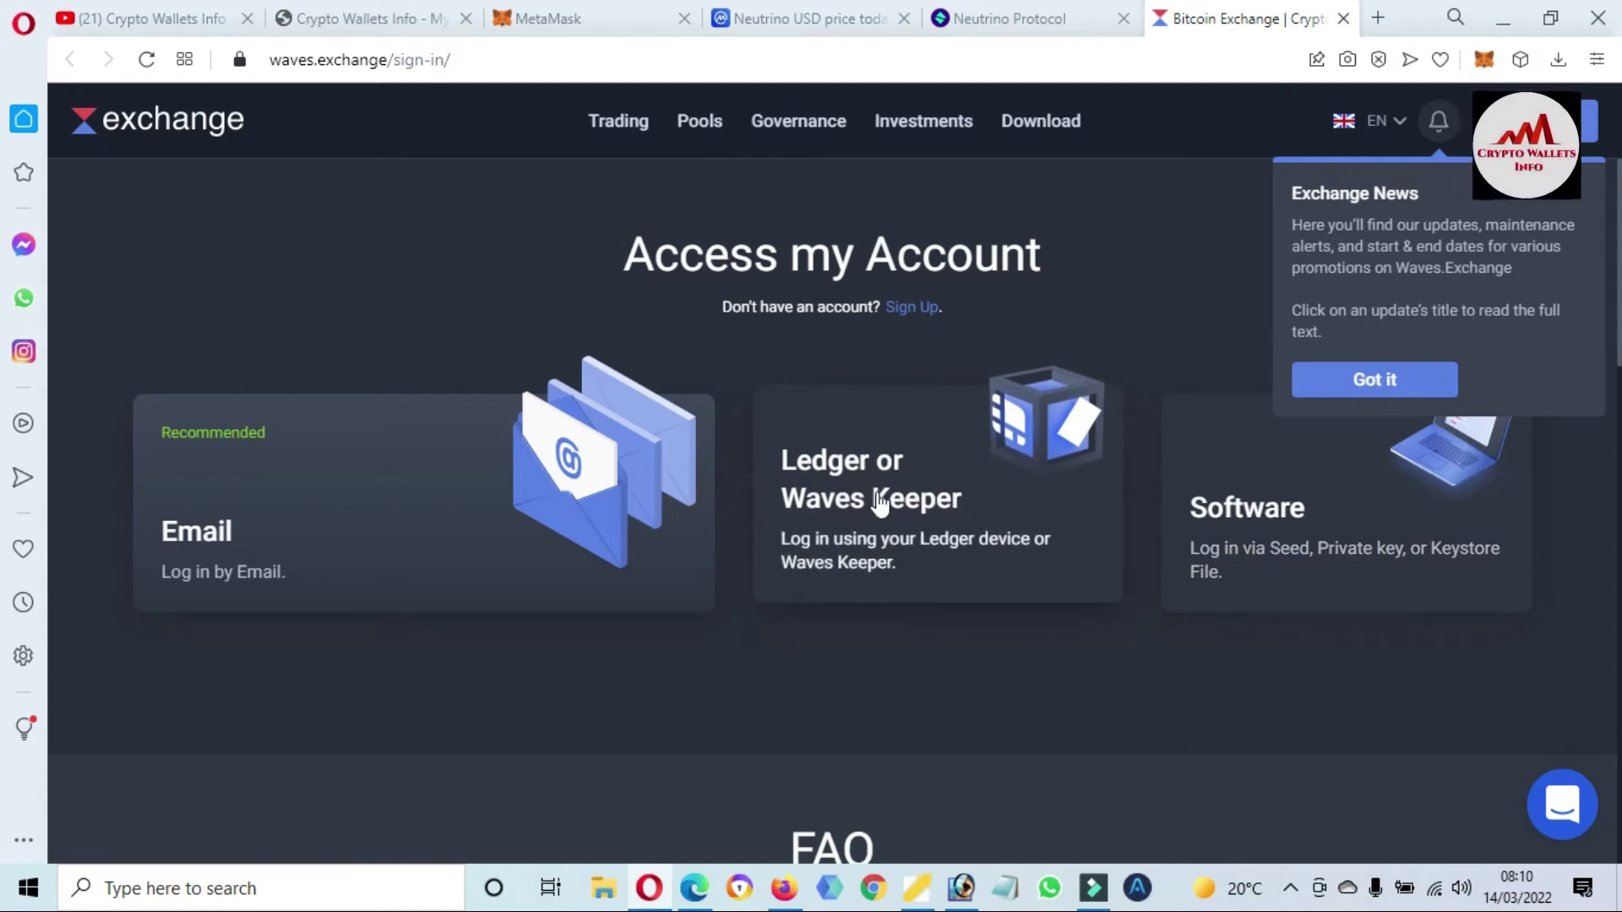
mouse_move(1053, 135)
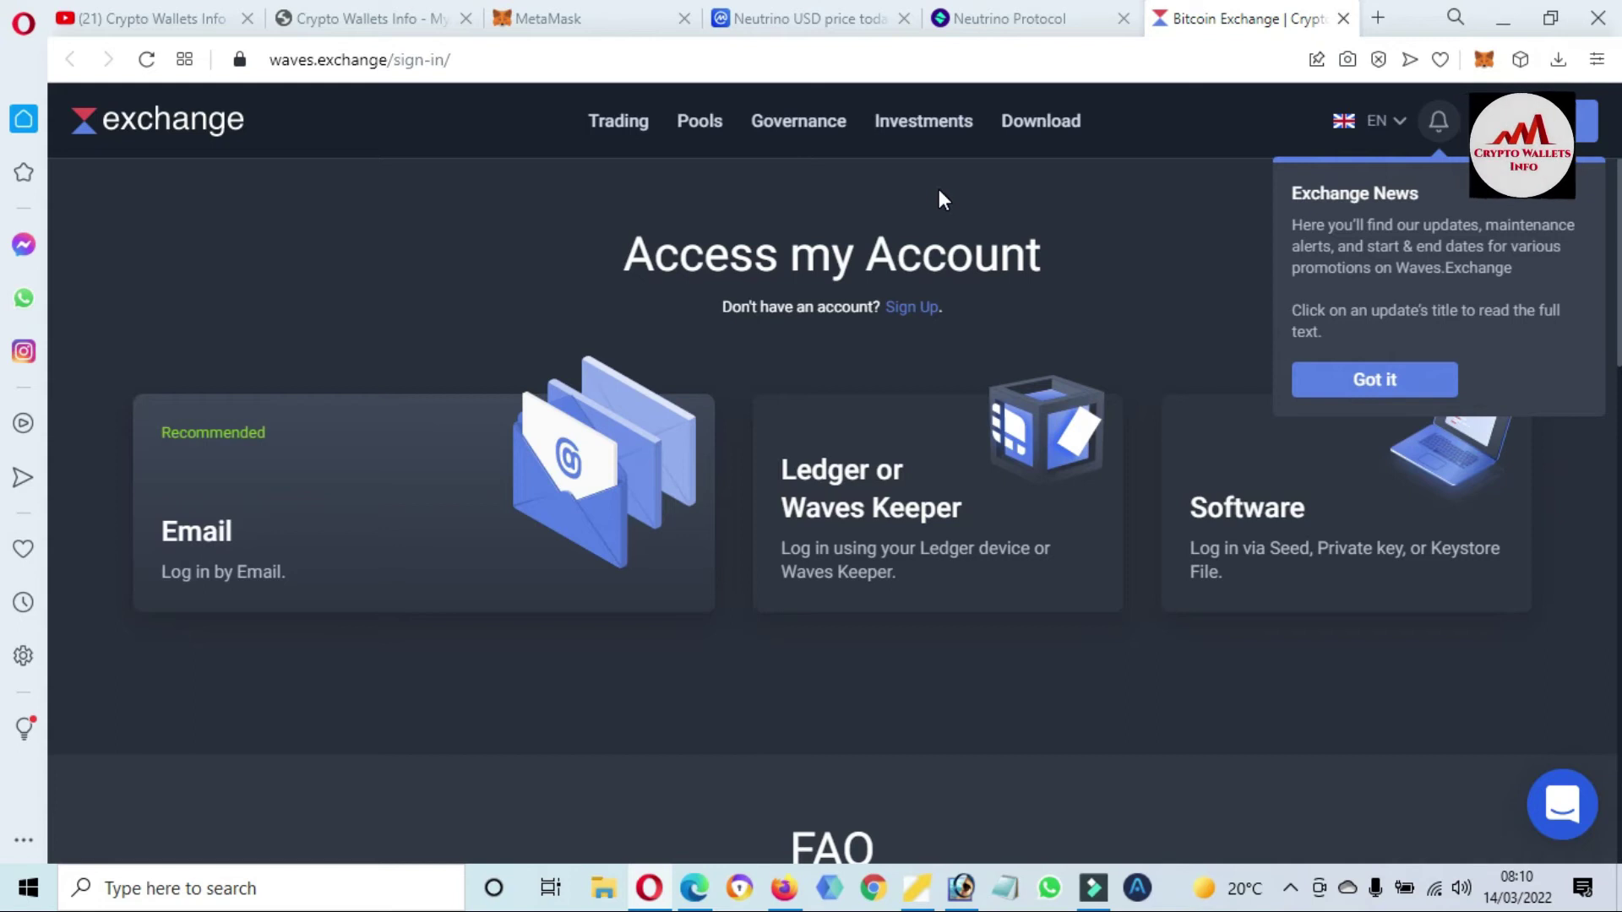
- Return to the Neutrino USD page on CoinMarketCap, open its Ethereum contract on Etherscan and copy the contract address
left_click(765, 18)
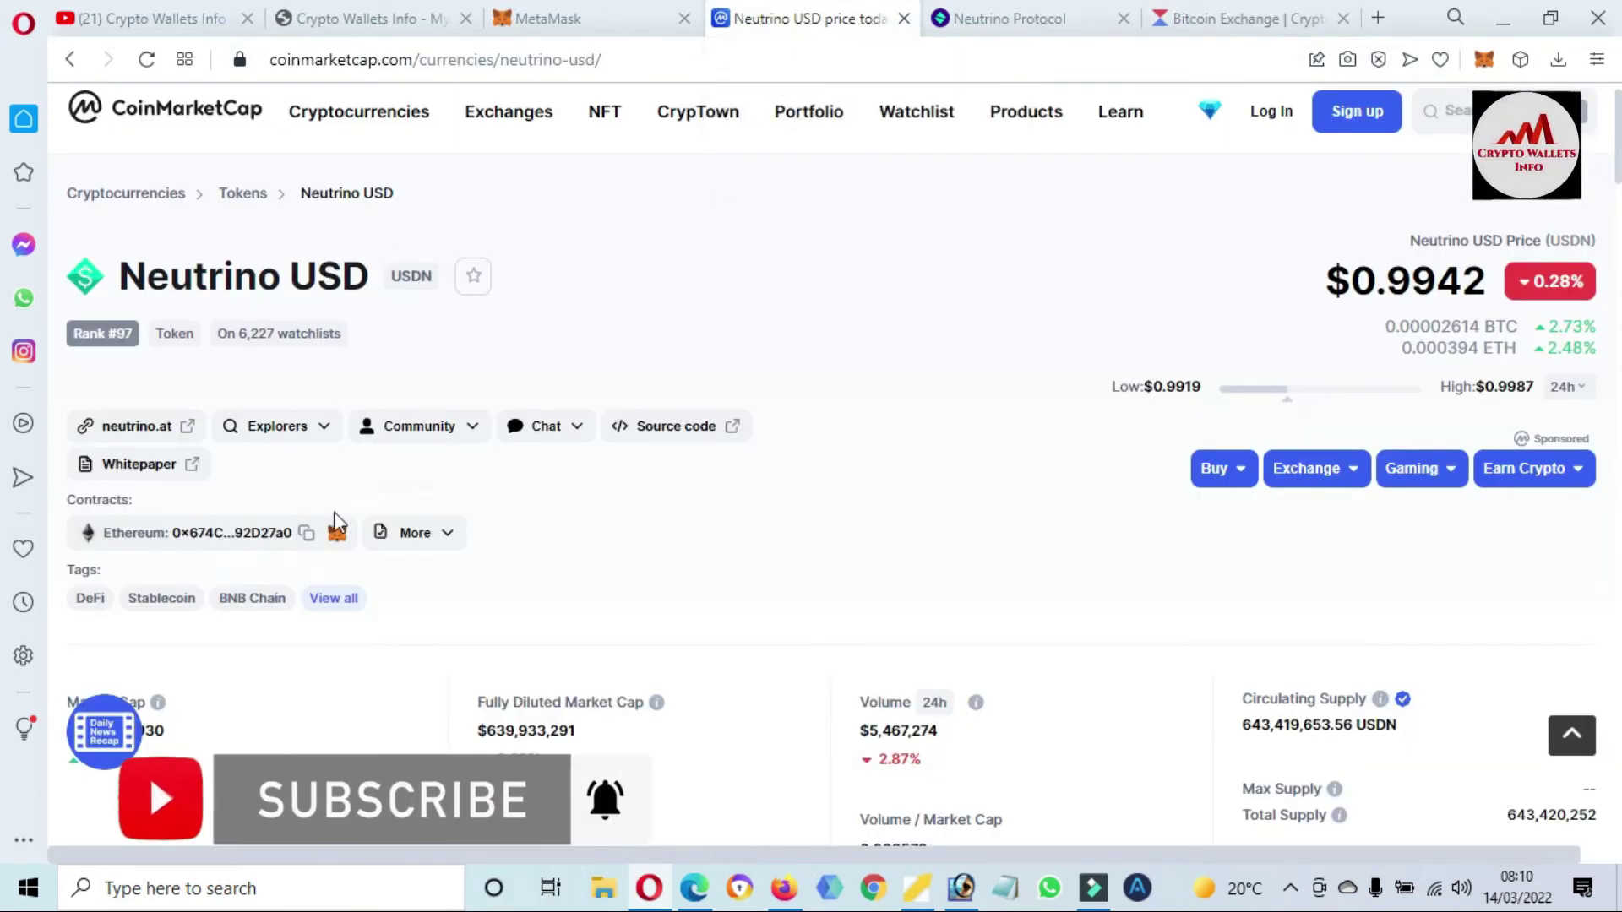
left_click(238, 534)
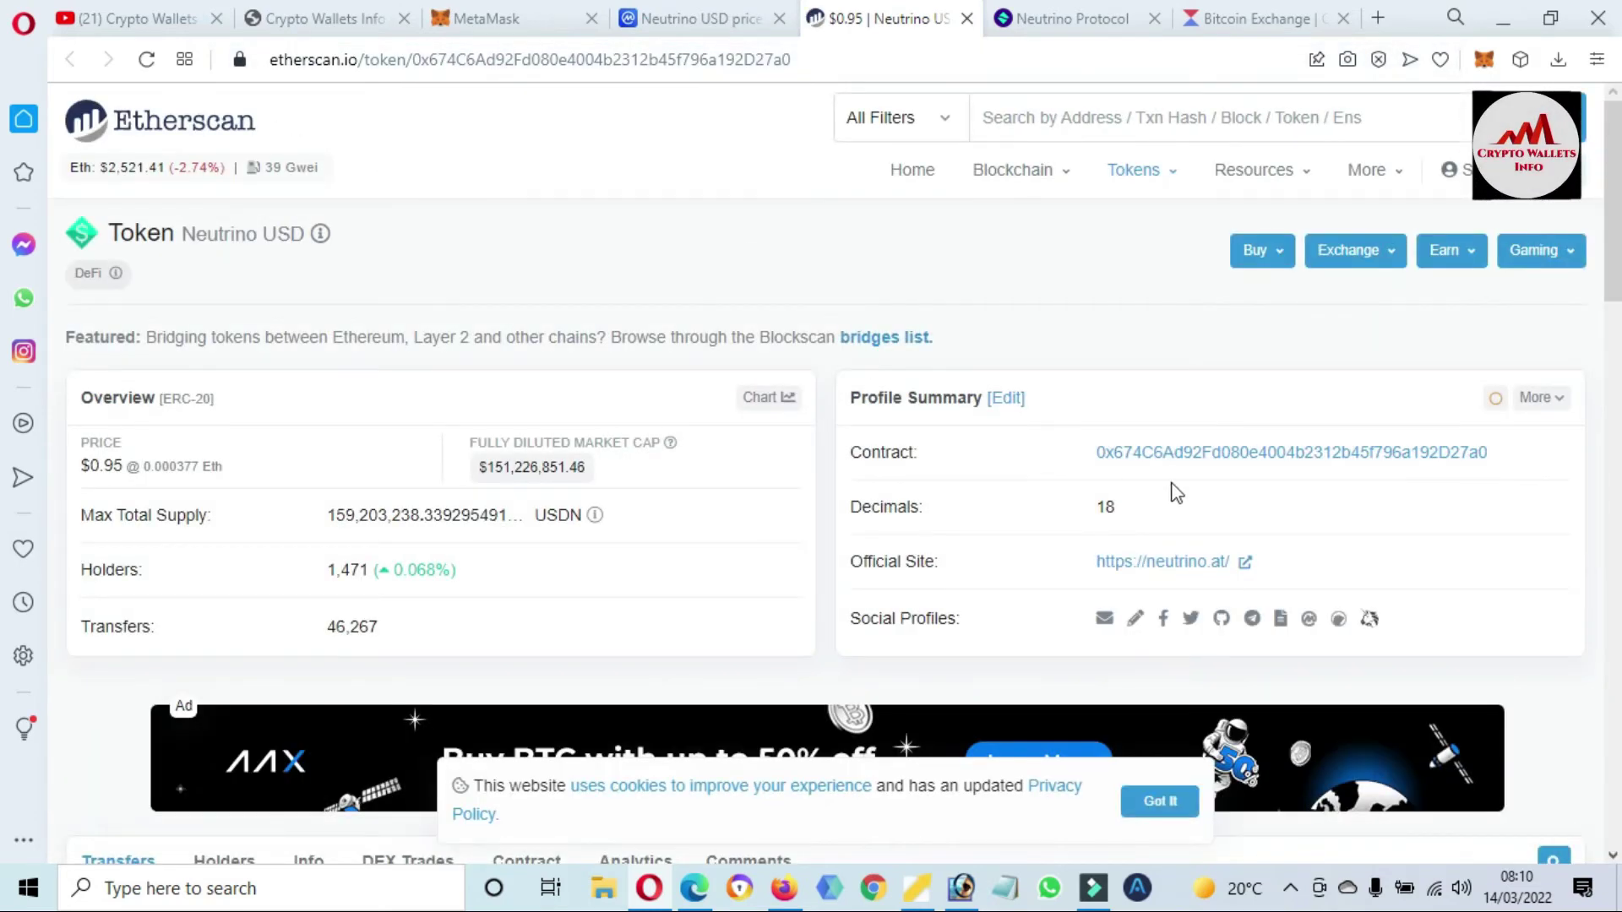
left_click_drag(1091, 457, 1495, 452)
left_click(1587, 448)
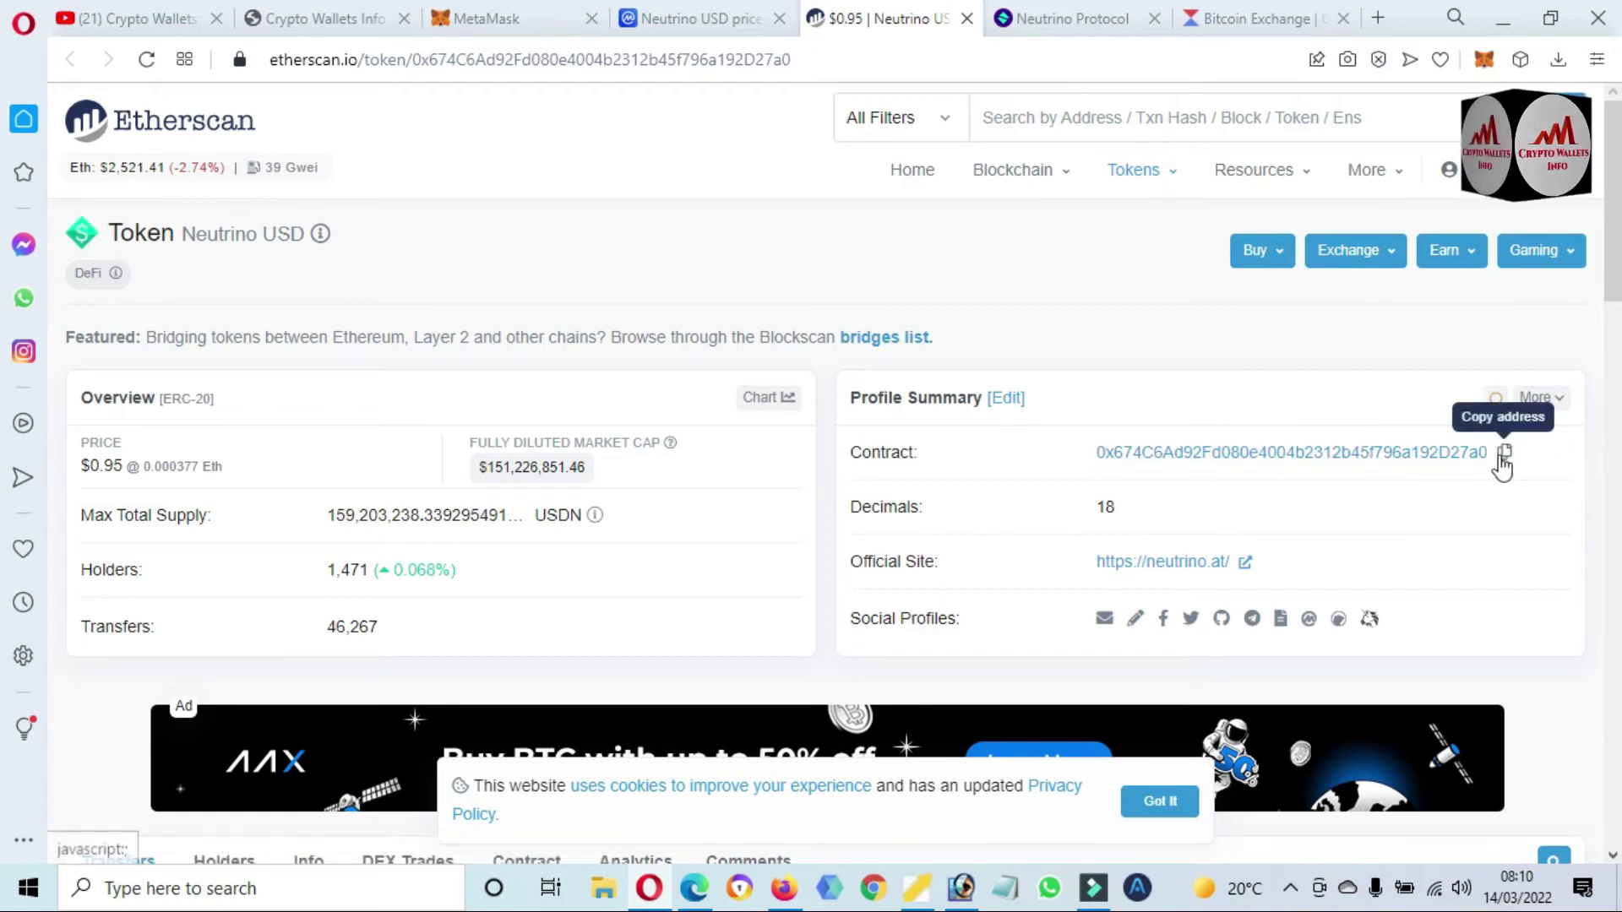
left_click(1504, 456)
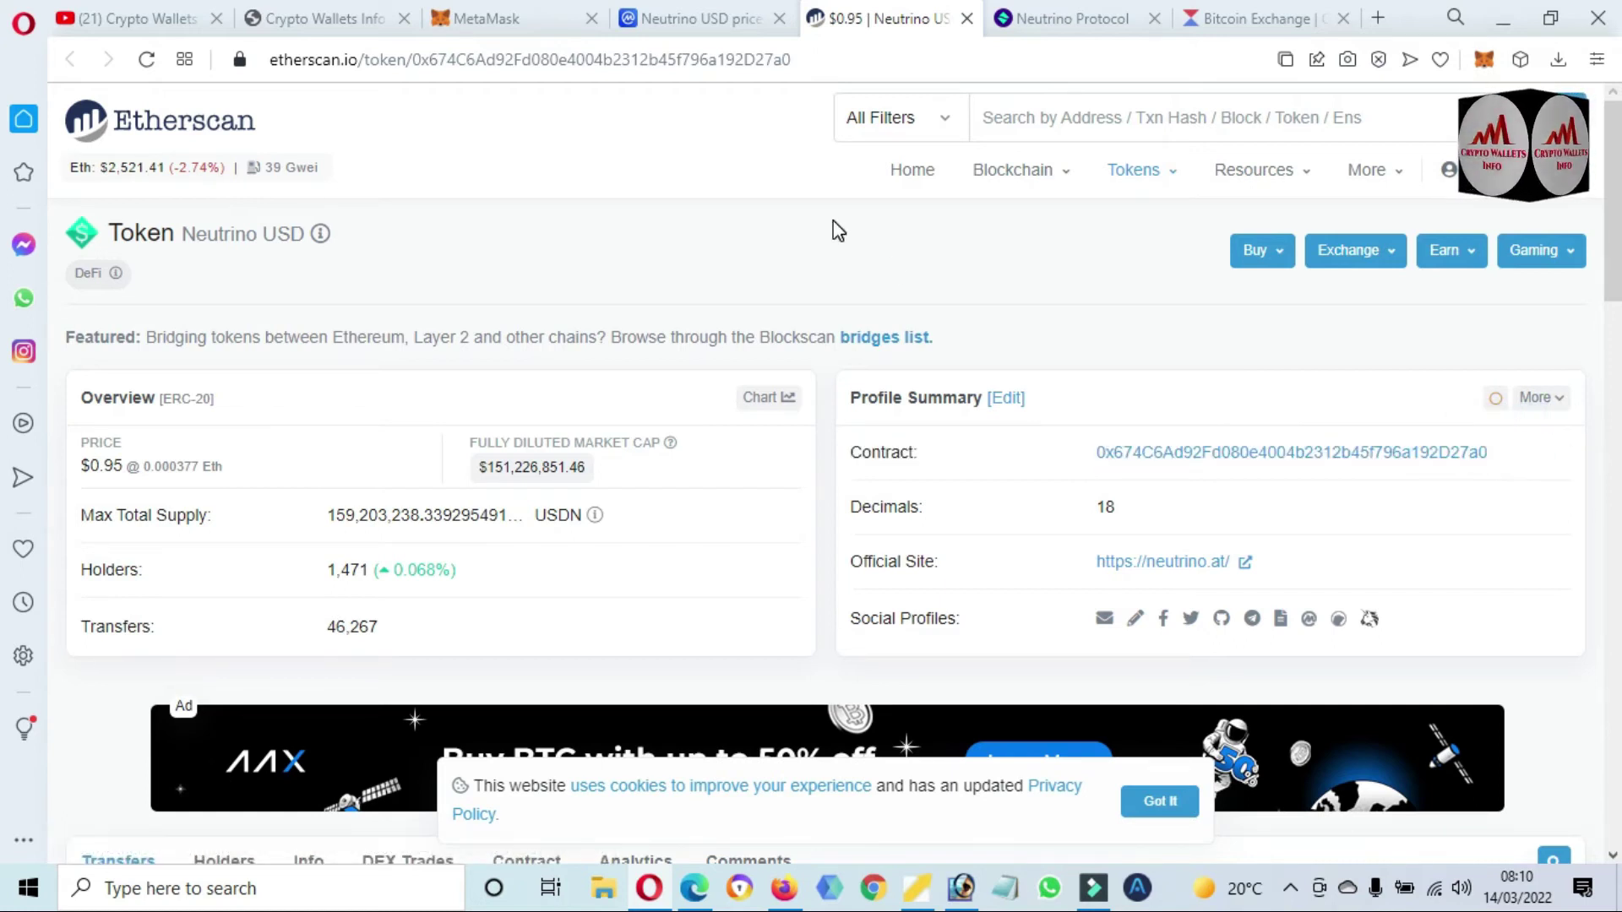
- Switch to MetaMask and paste 0x674C6Ad92Fd080e4004b2312b45f796a192D27a0 as the custom token's contract address
left_click(507, 20)
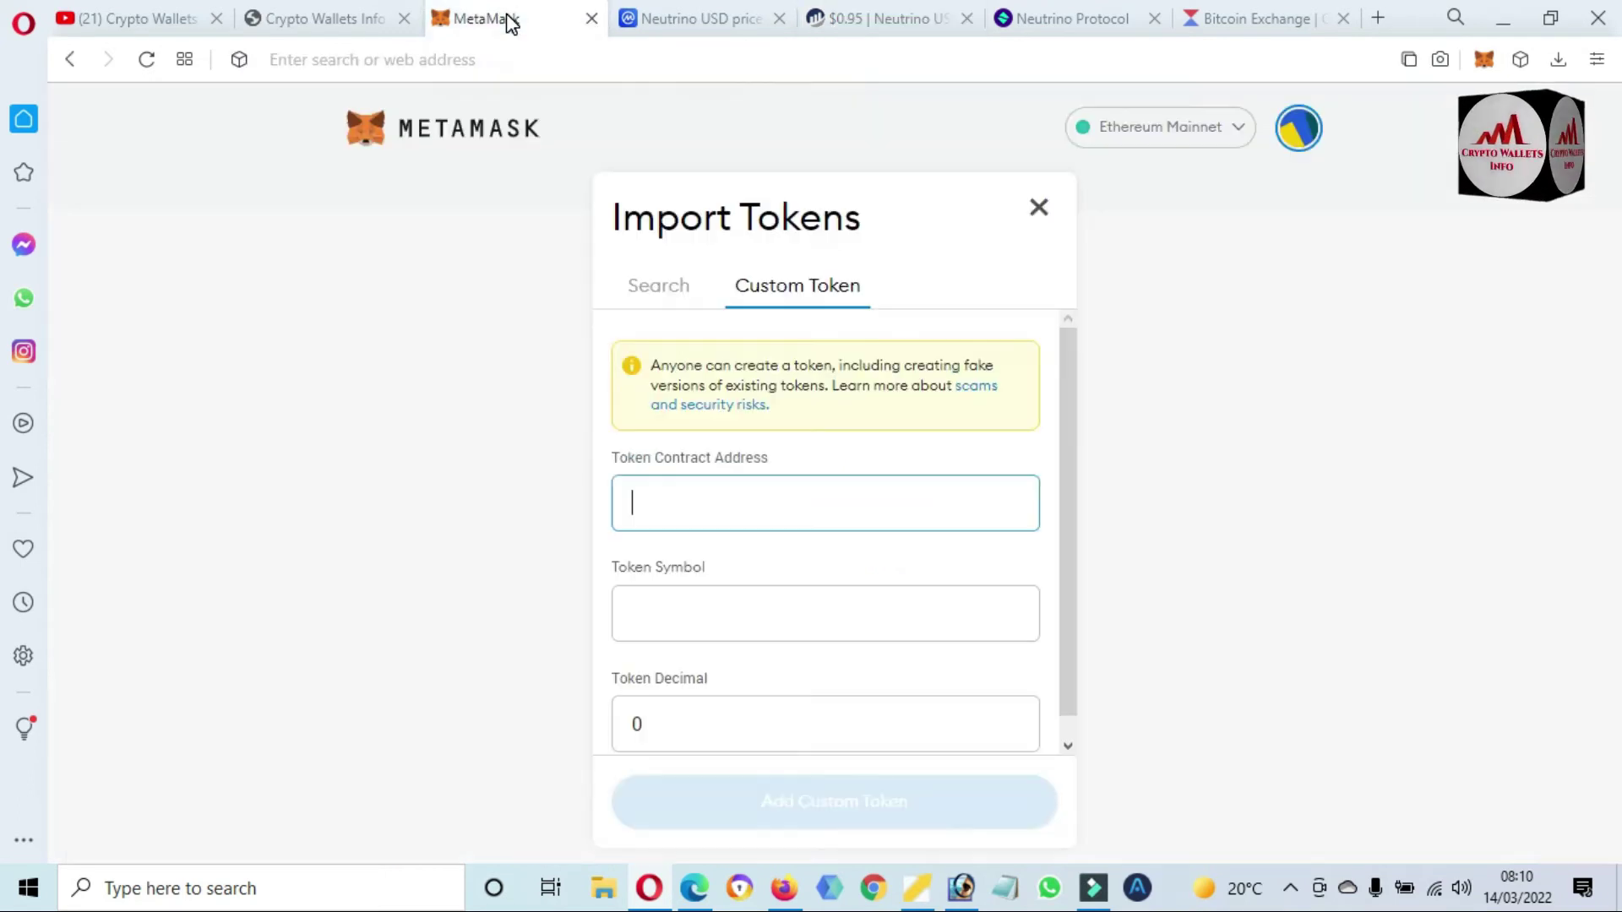
left_click(788, 500)
key("ctrl+v")
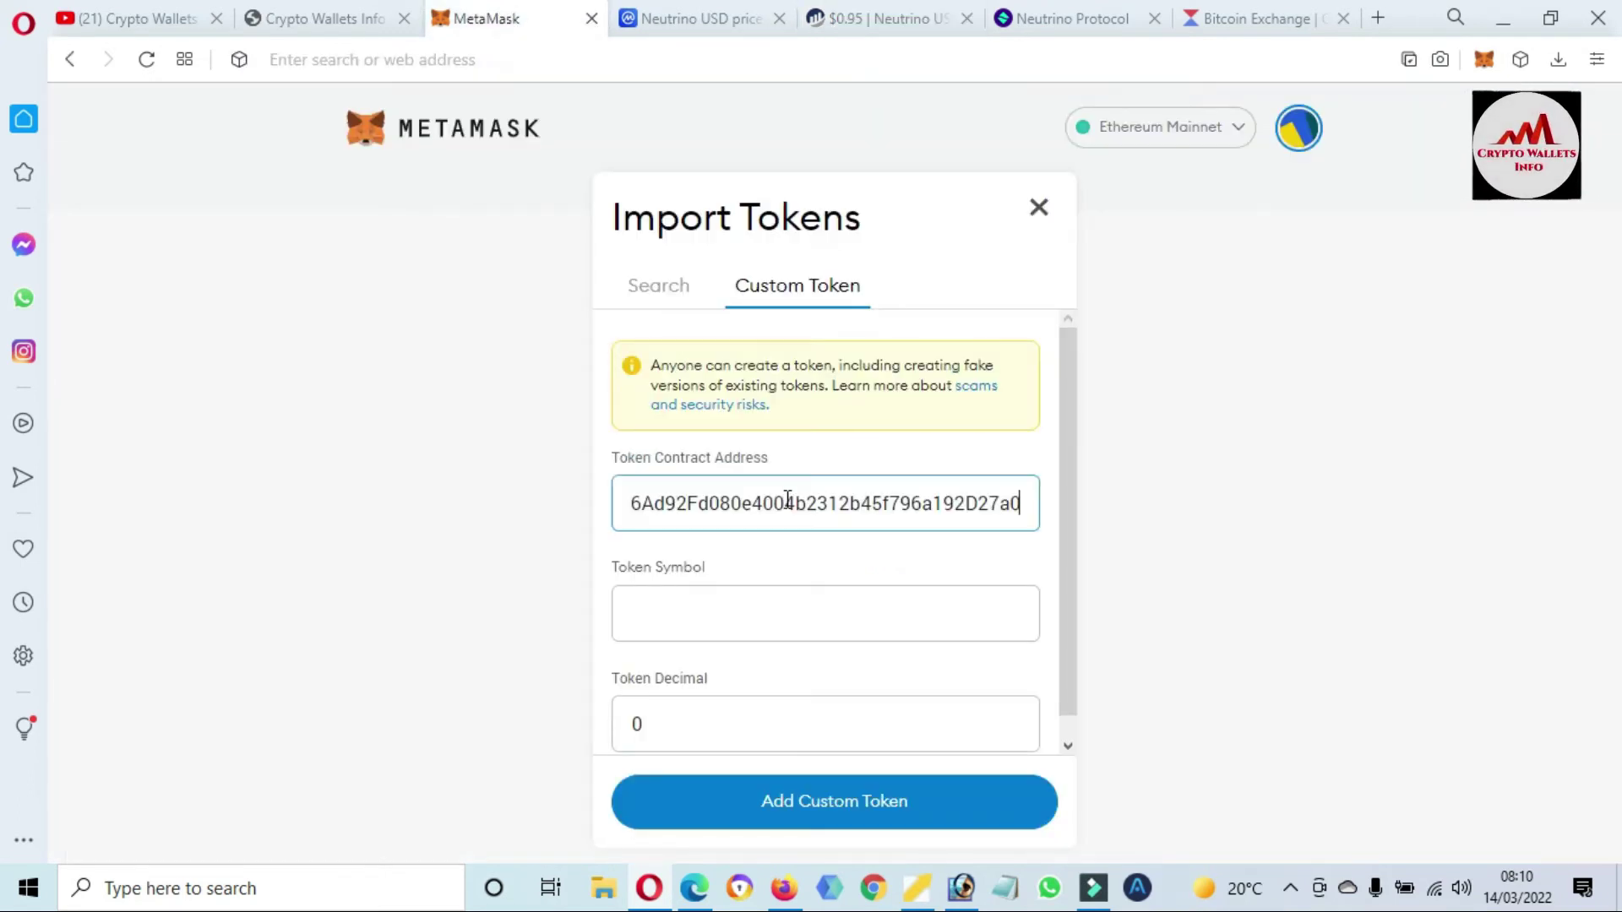
left_click(1051, 557)
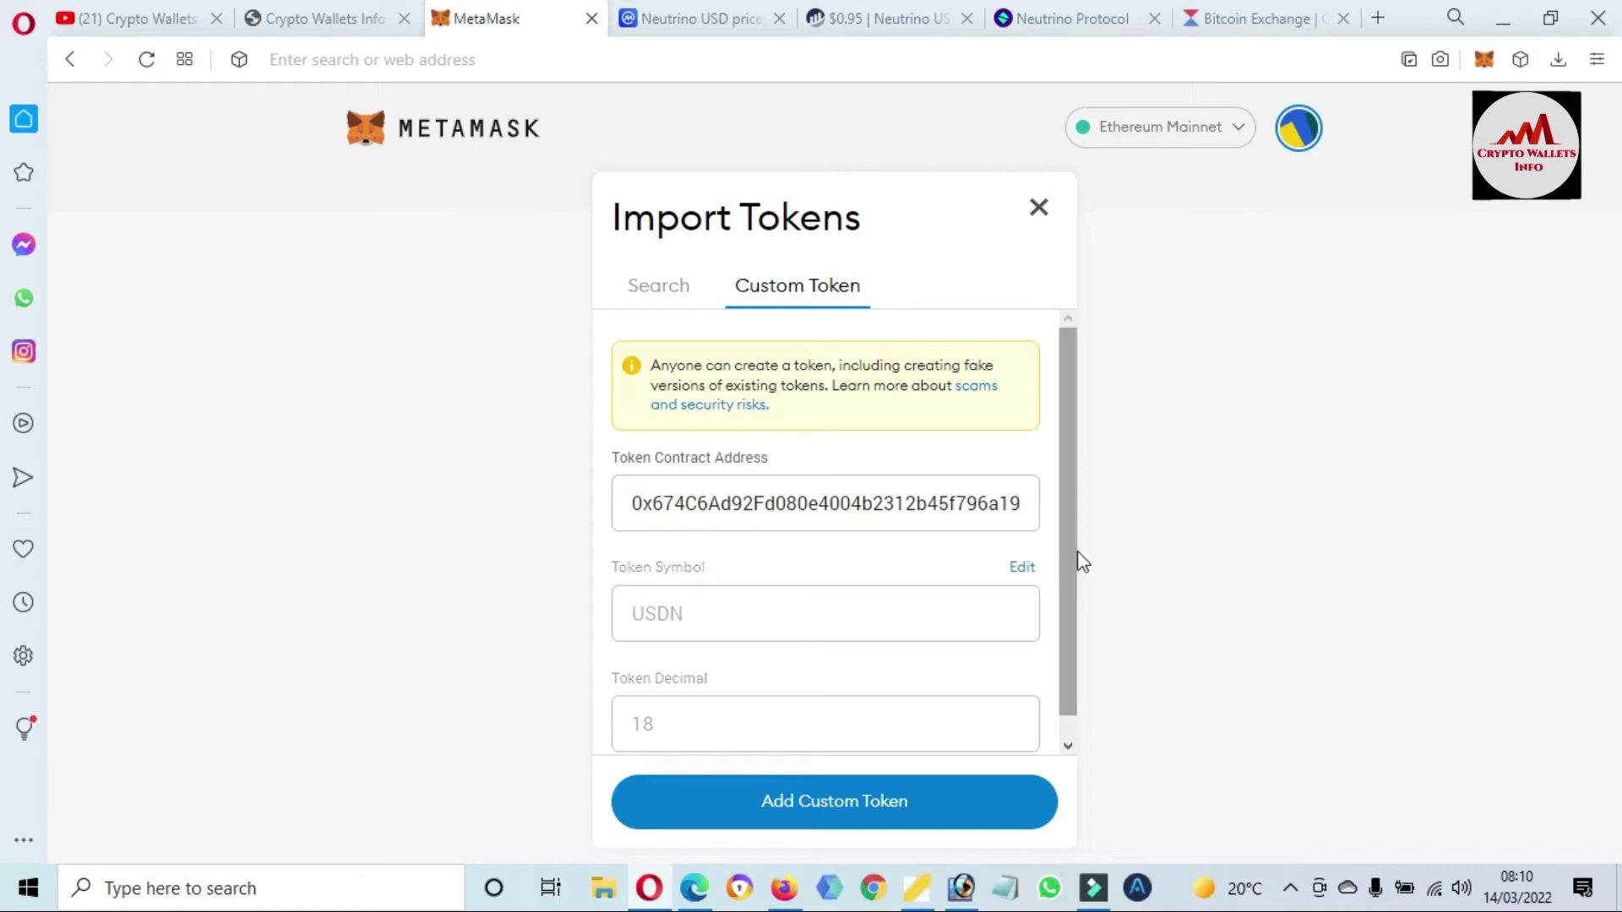
scroll(1068, 551, "down", 2)
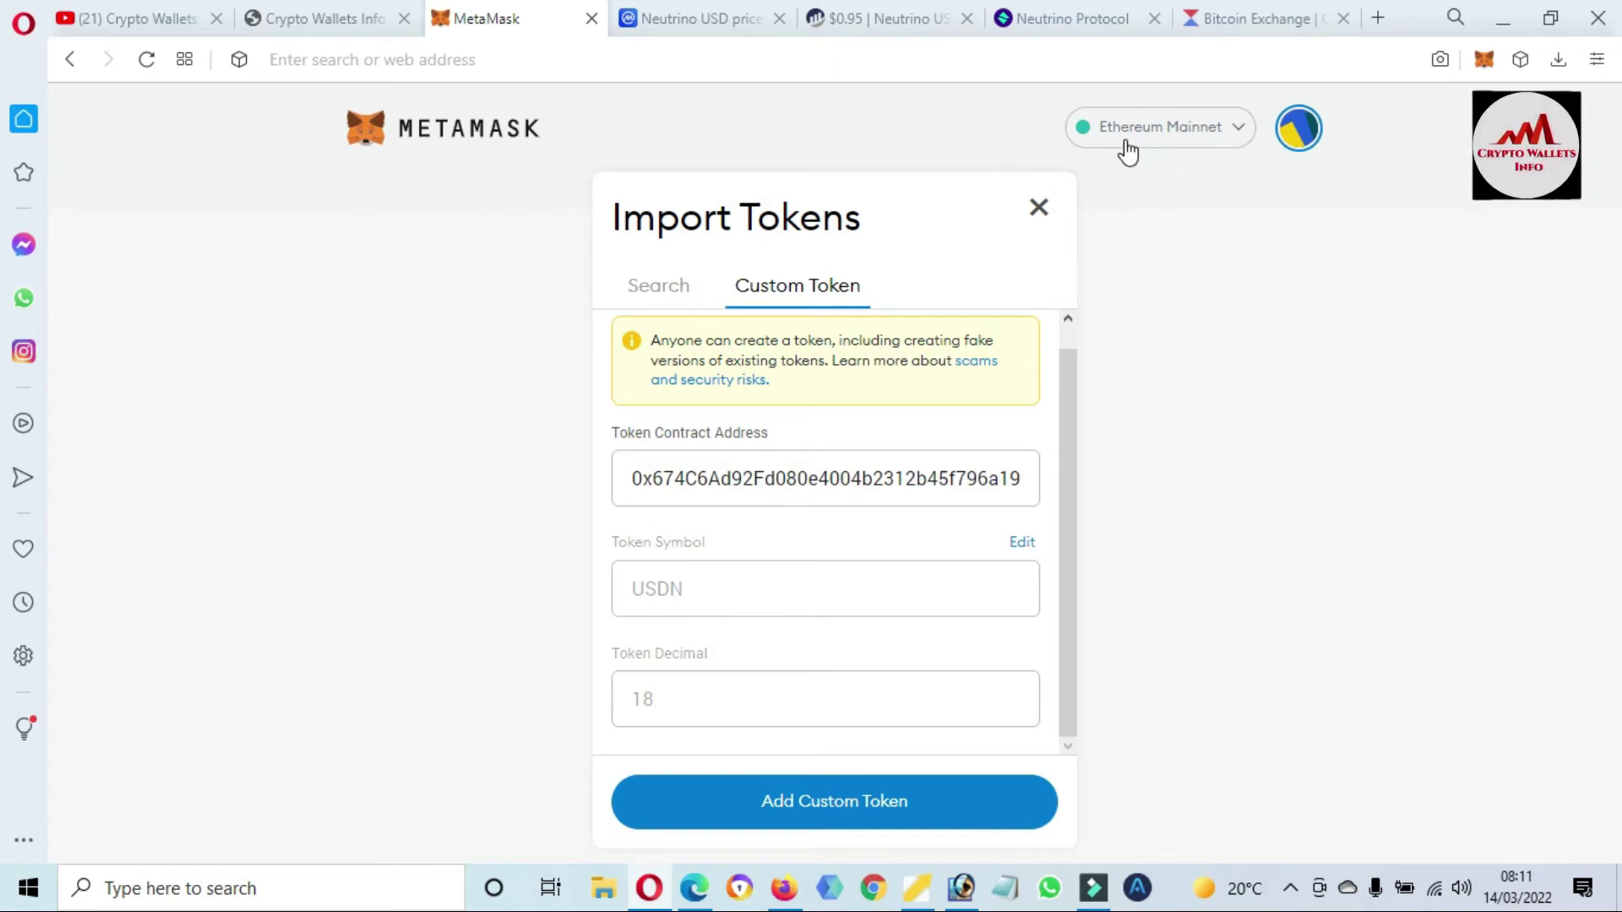
- Add the custom token and confirm the import of USDN into the wallet
left_click(832, 811)
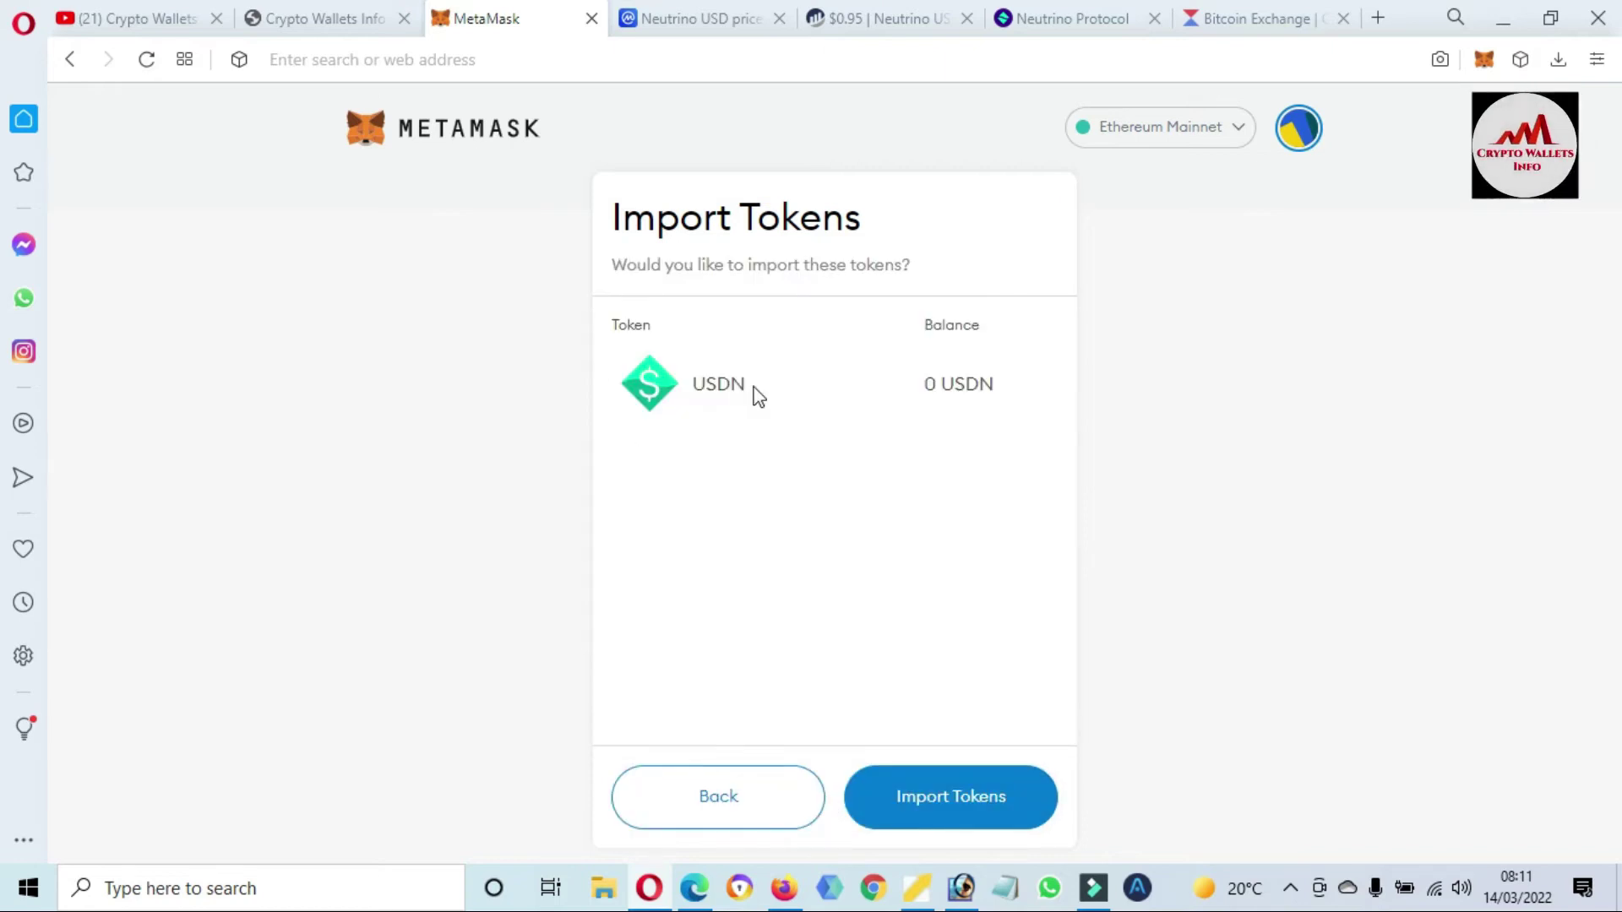
left_click_drag(754, 387, 693, 387)
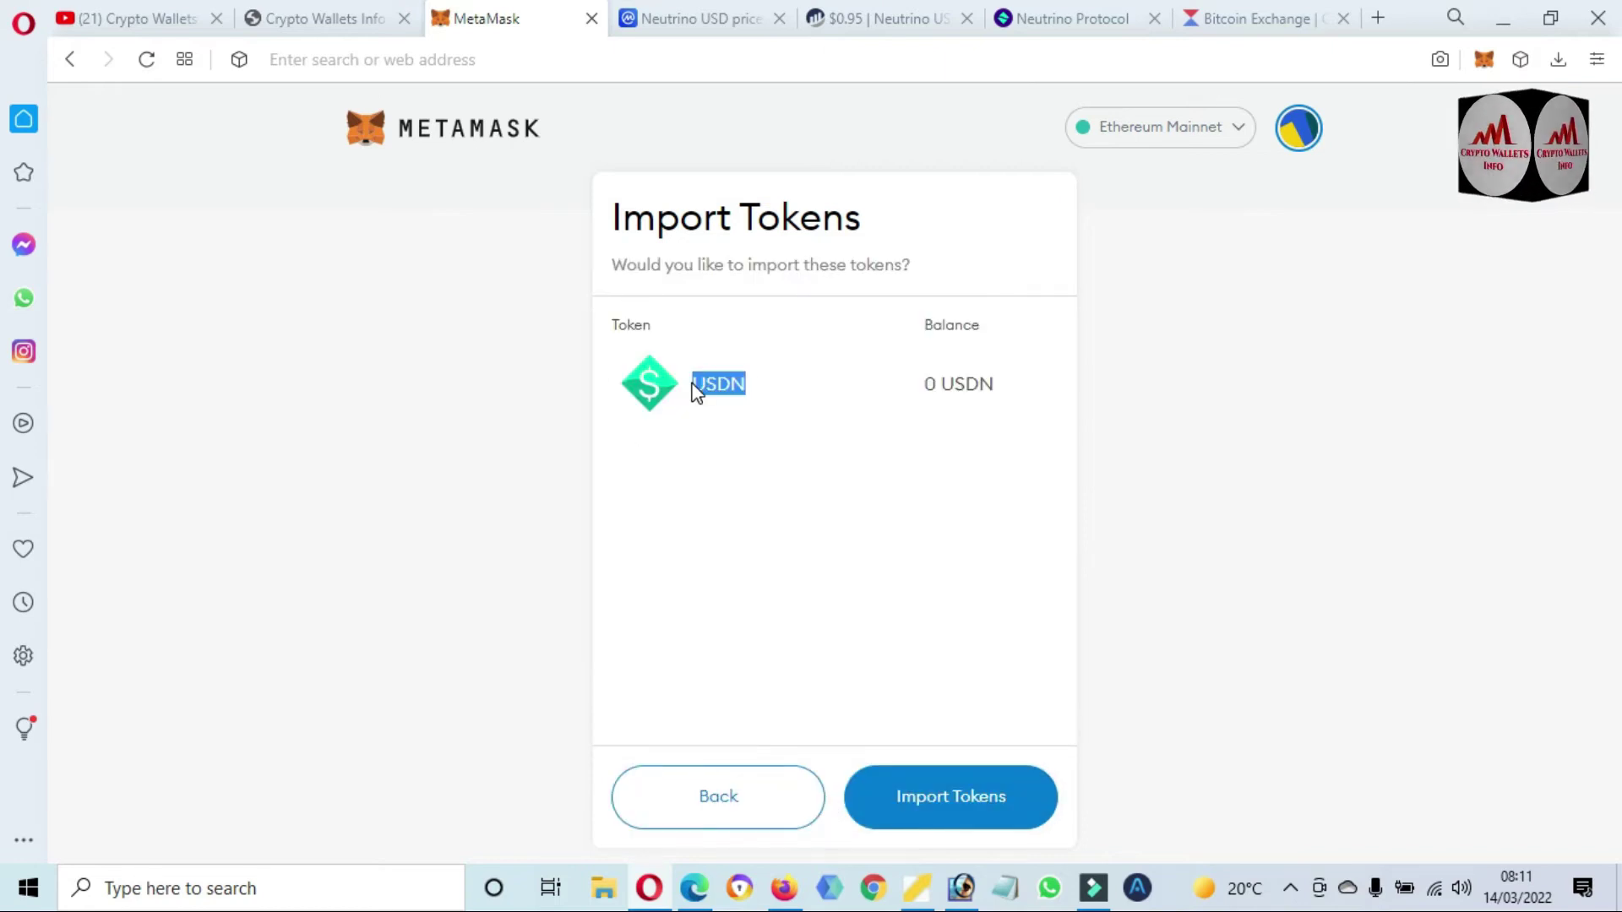
left_click(971, 800)
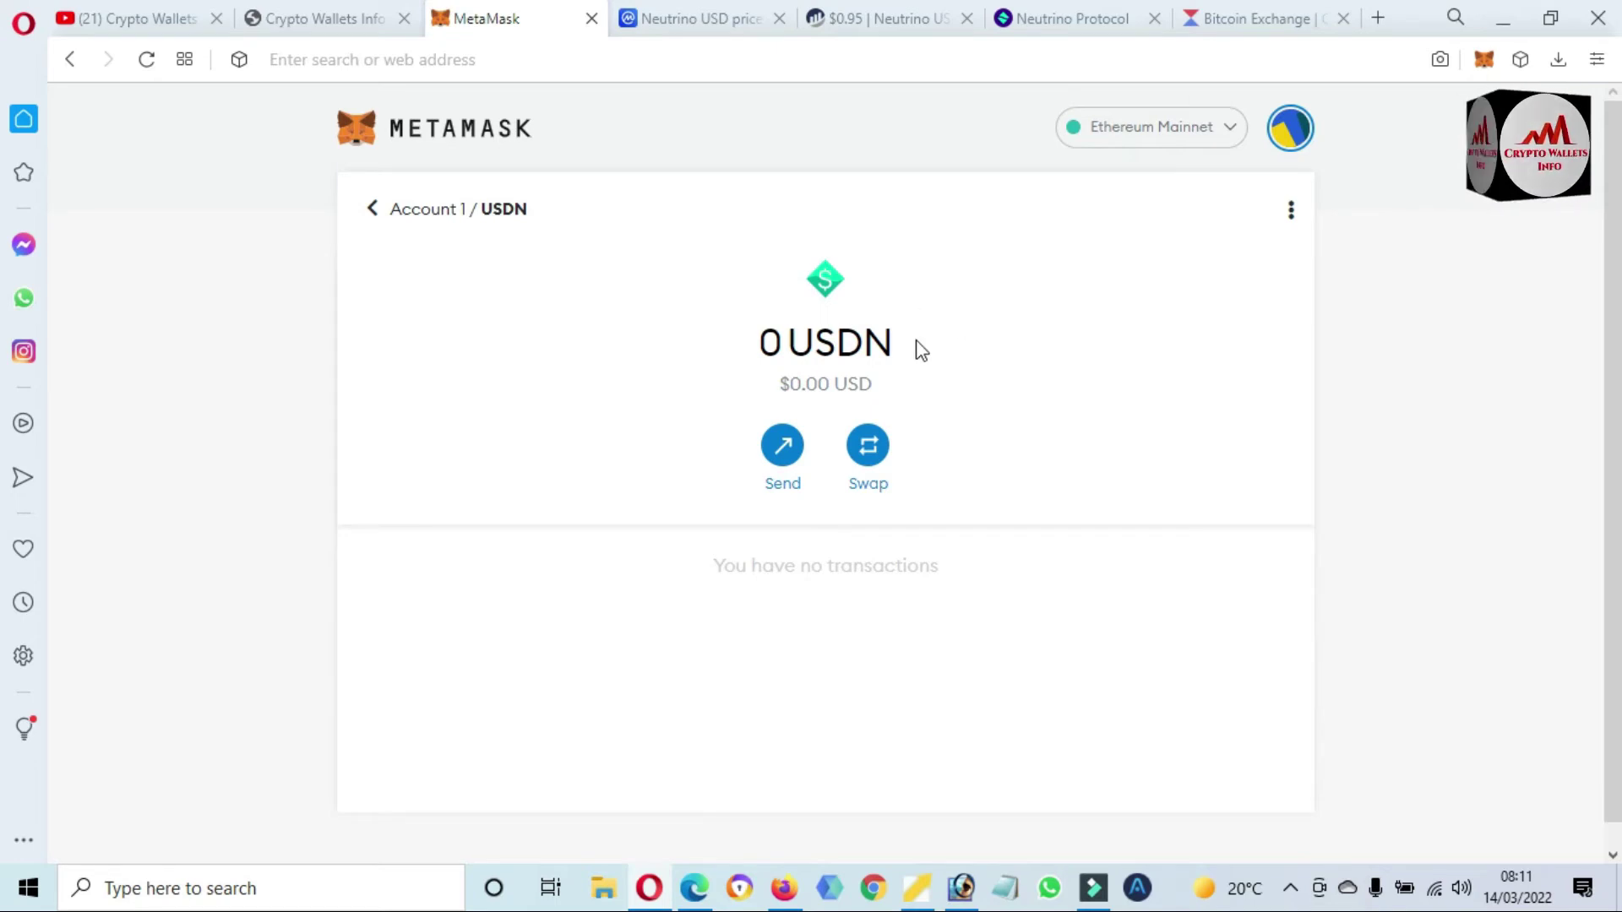
- Open the account details from the USDN asset page and highlight the wallet's receiving address
left_click(1292, 213)
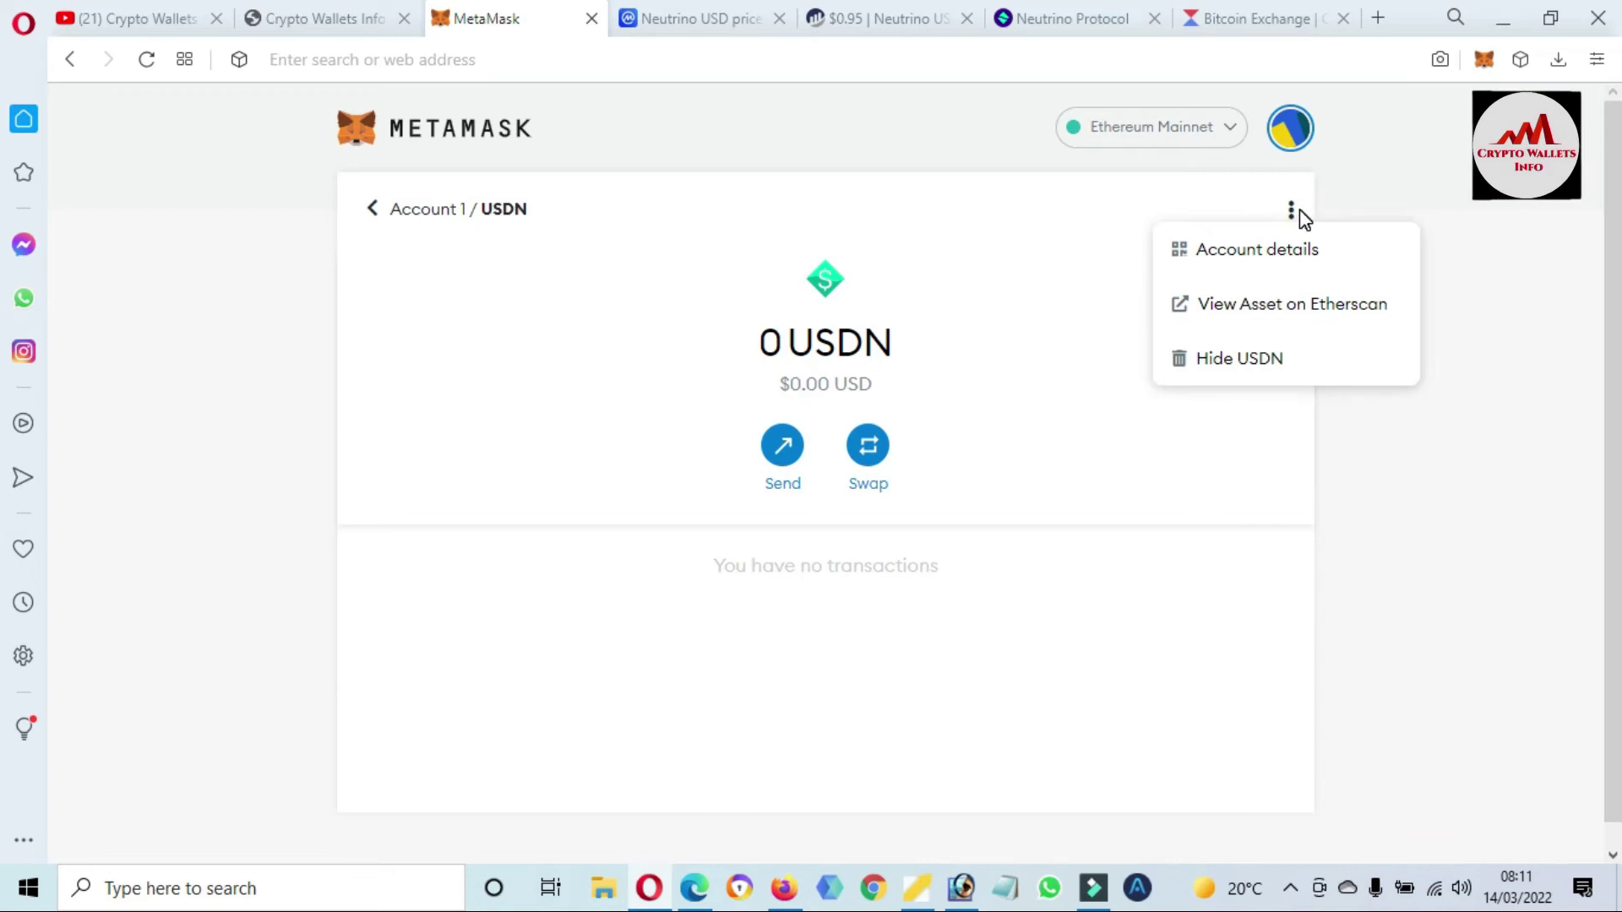
left_click(1264, 253)
left_click_drag(891, 483, 683, 456)
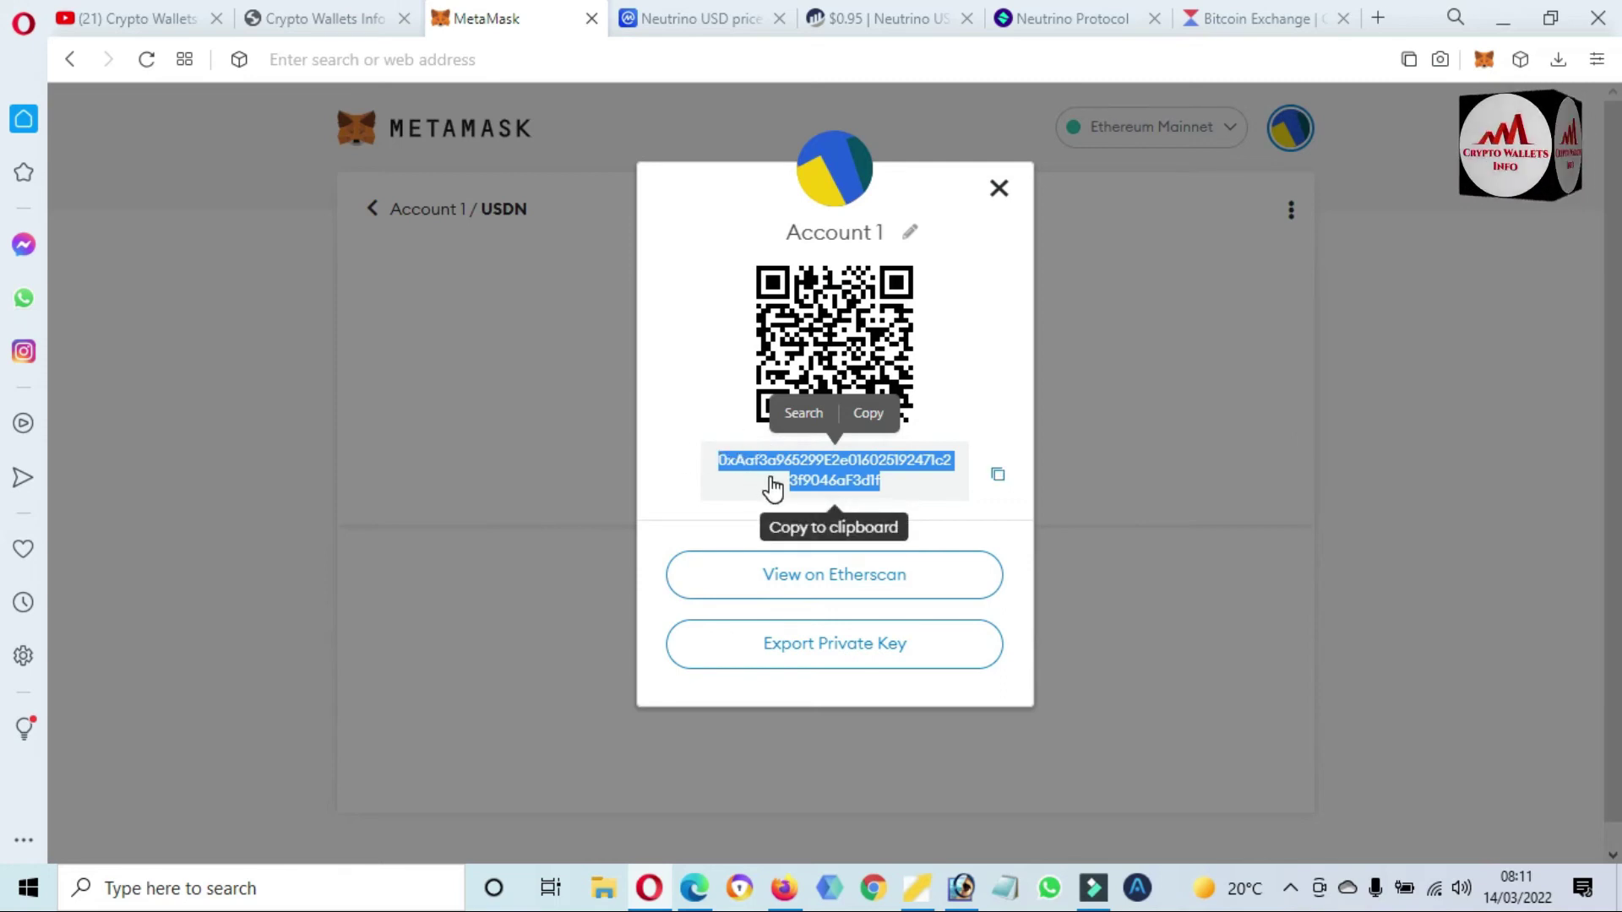
- Request the private key export for Account 1 and authorize it with the MetaMask account password
left_click(1004, 628)
left_click(833, 652)
left_click(798, 456)
type("*************")
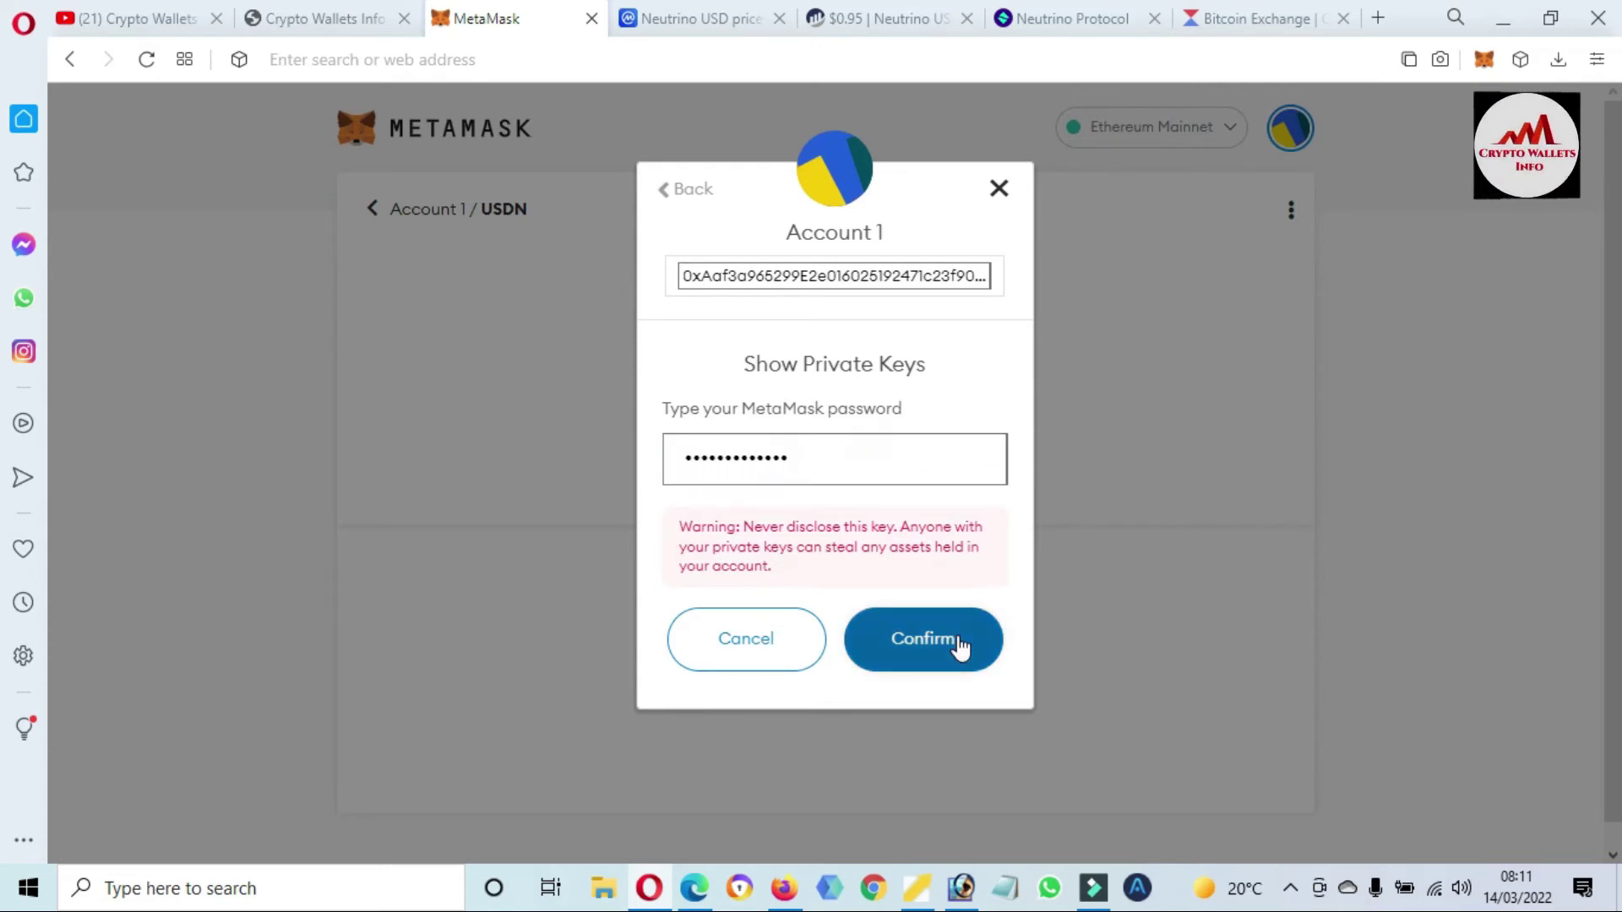
left_click(956, 647)
- Highlight the revealed private key of Account 1 and close the private key dialog
left_click(758, 515)
mouse_move(759, 515)
left_mouse_down()
mouse_move(674, 474)
mouse_move(757, 514)
left_mouse_up()
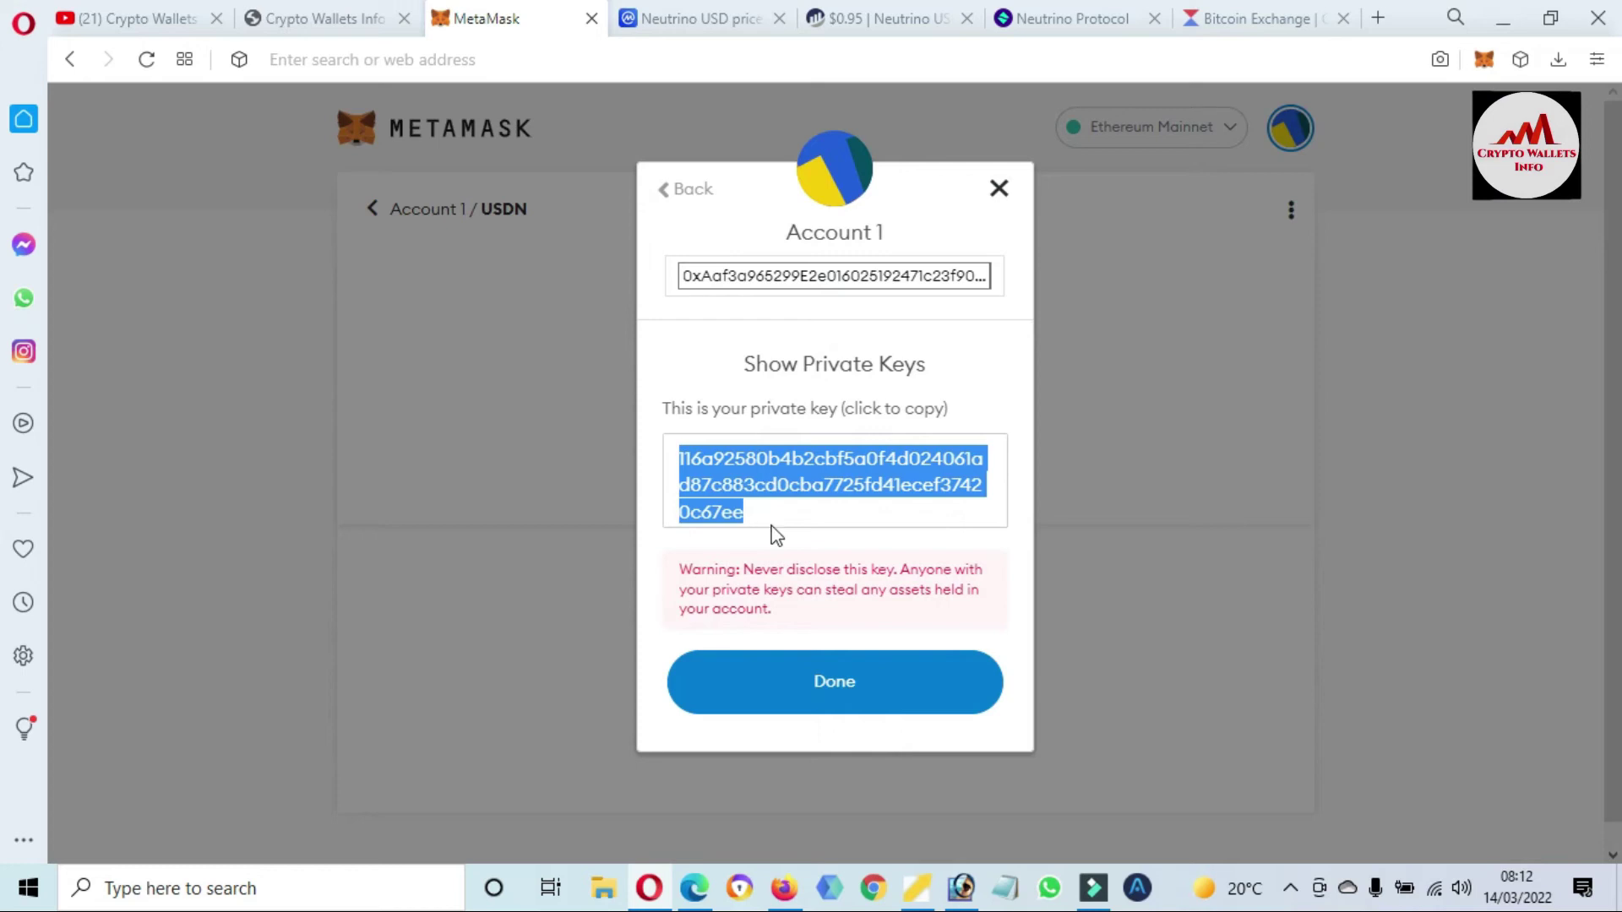
left_click(773, 530)
left_click(893, 699)
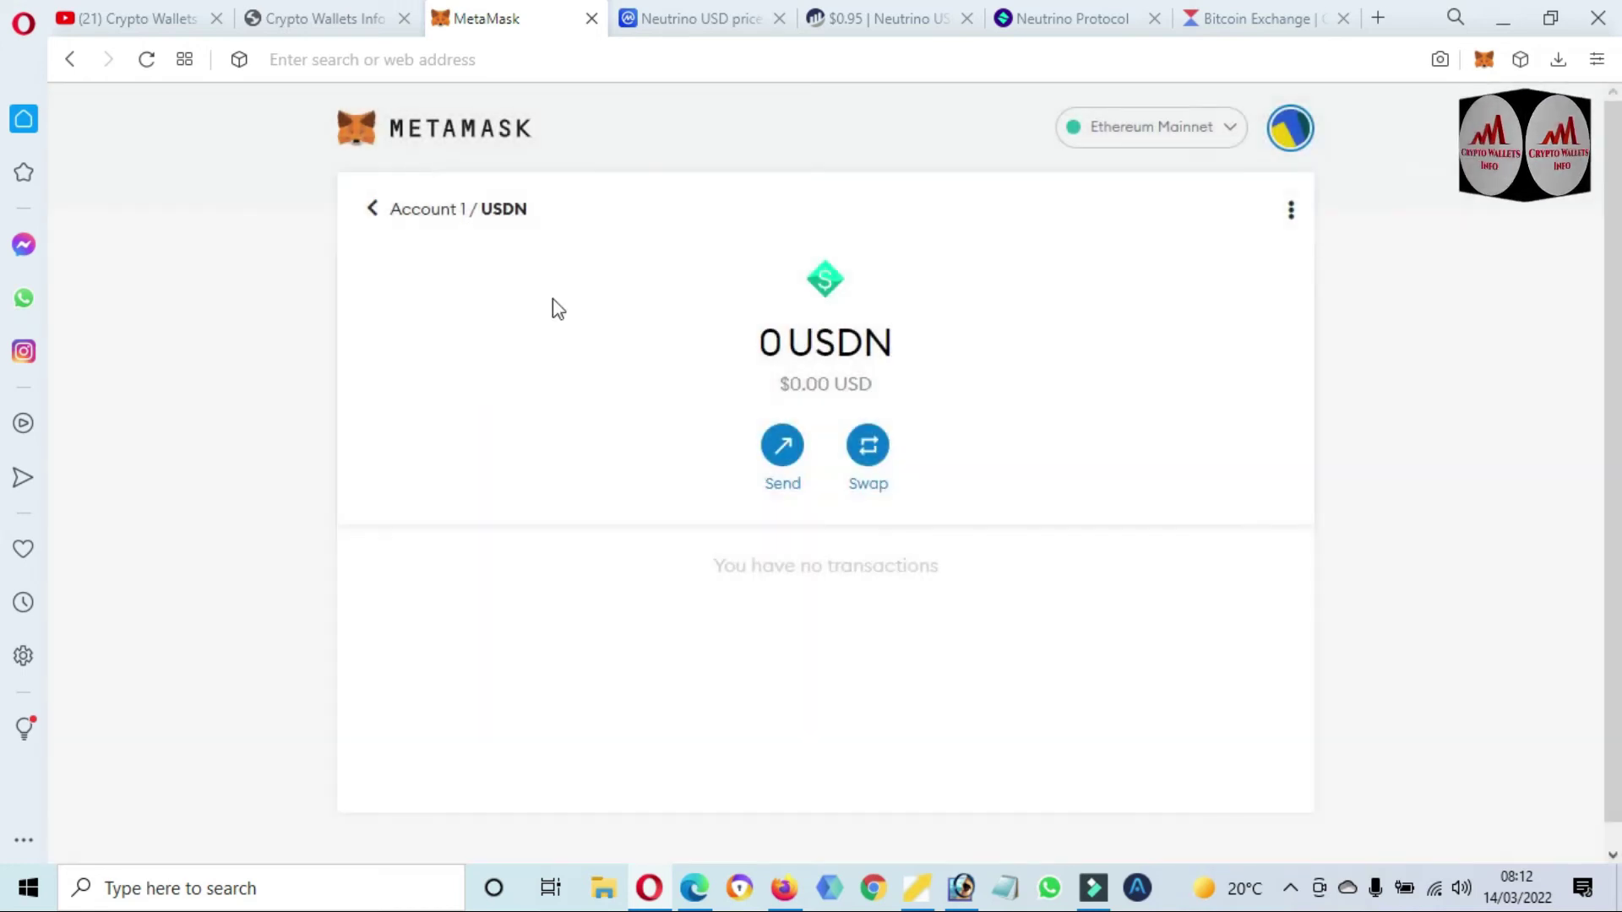
- Return to the Account 1 overview and look through its Ethereum Mainnet asset list for USDN
left_click(406, 211)
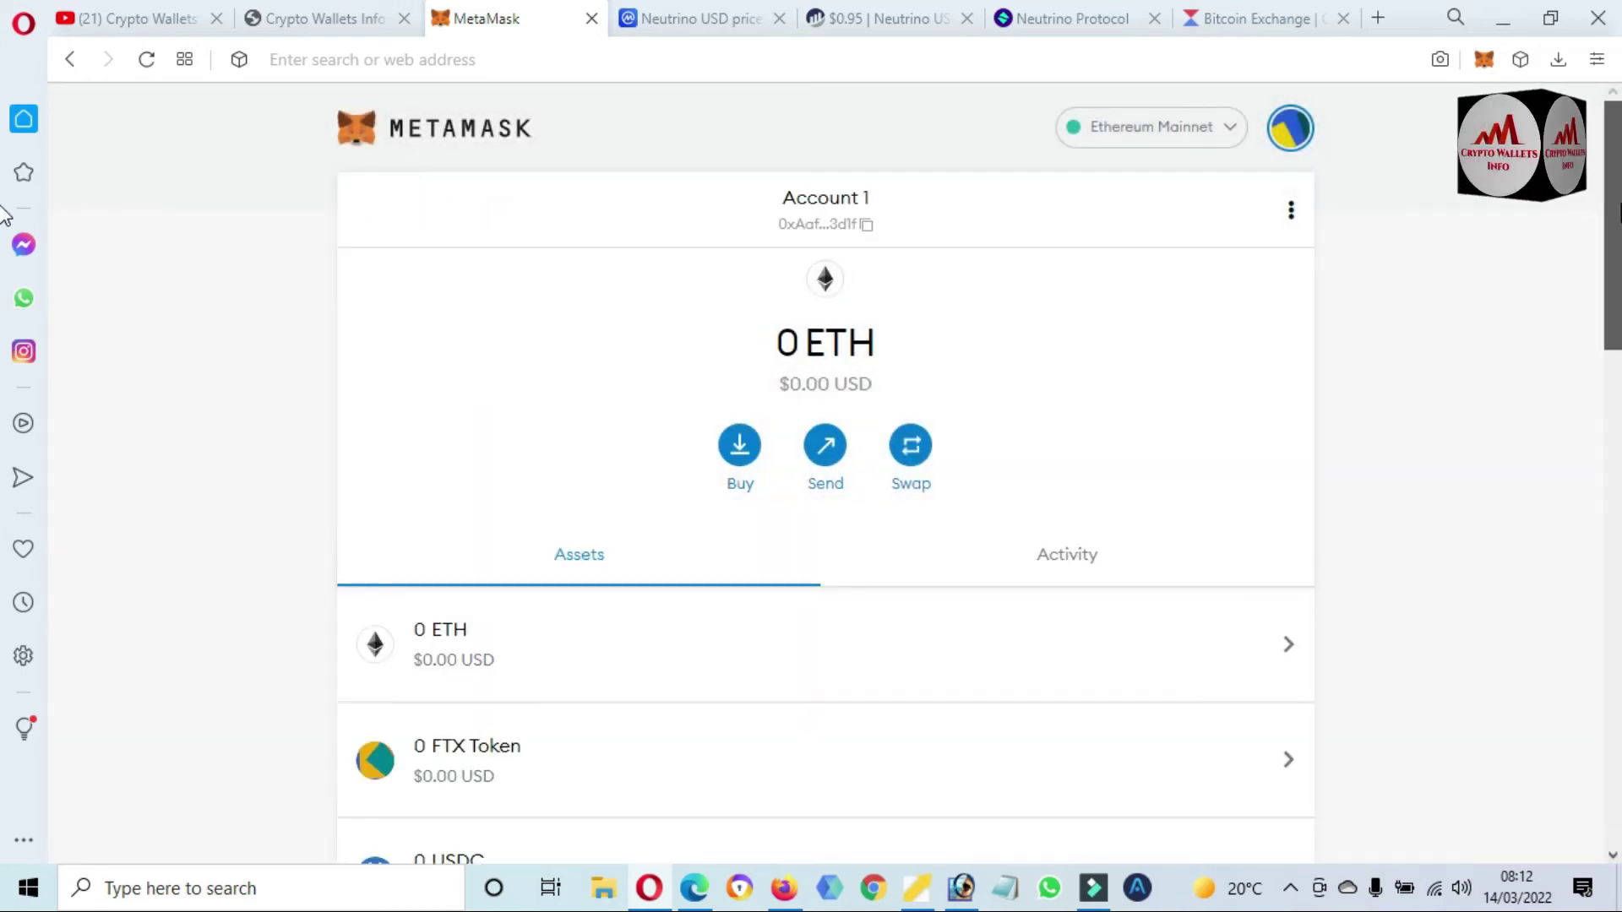
scroll(825, 473, "down", 10)
scroll(3, 621, "down", 6)
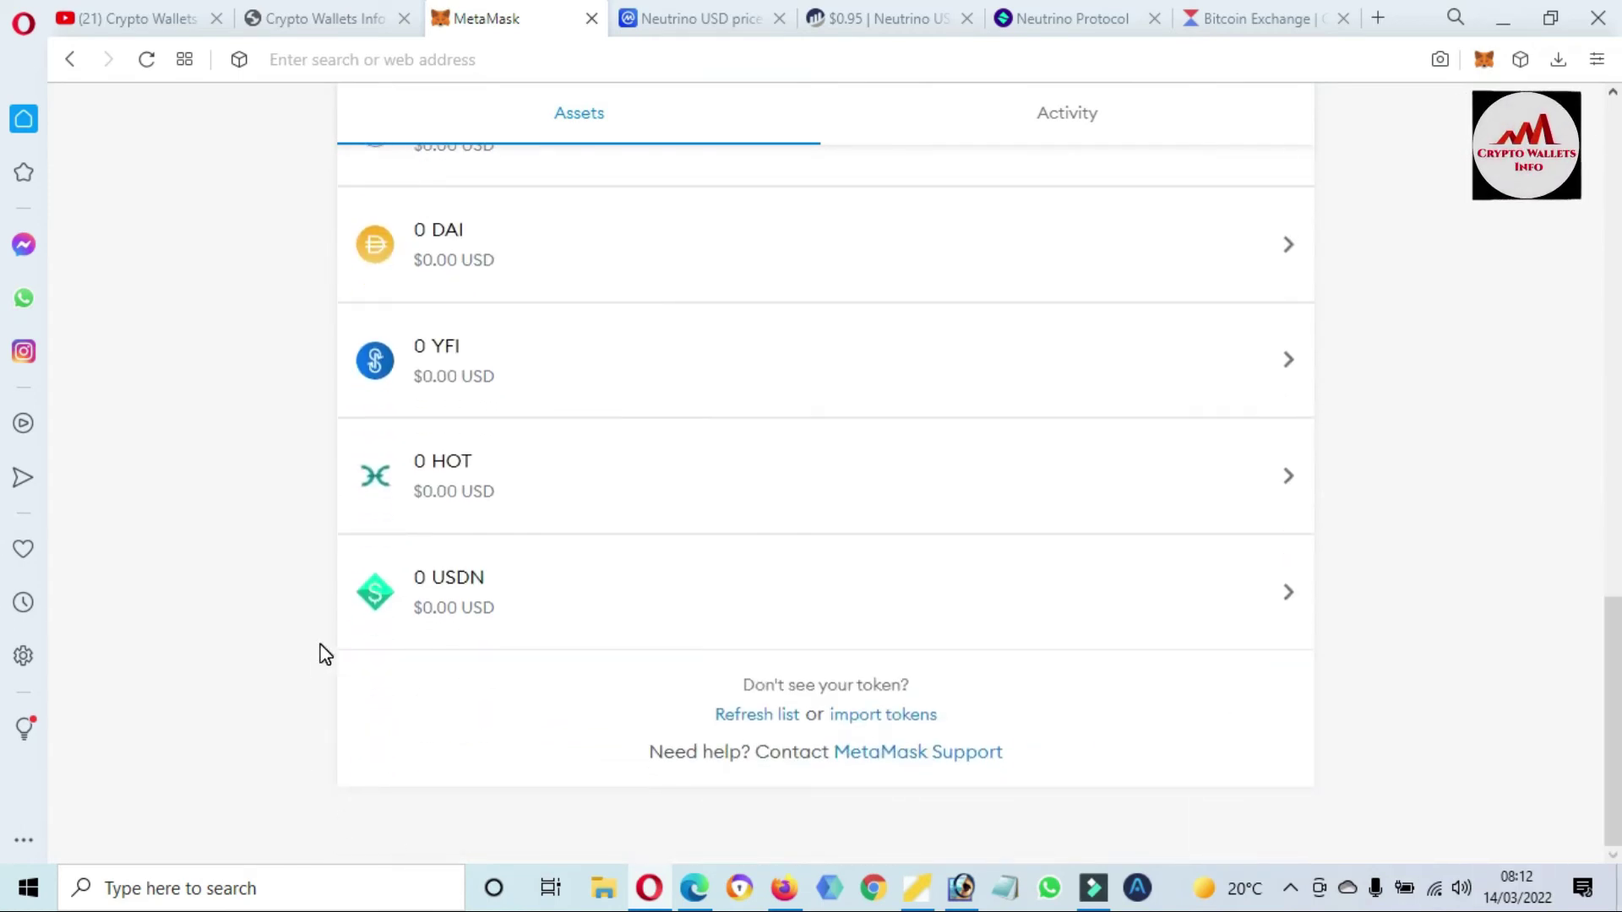
scroll(5, 338, "up", 12)
scroll(2, 337, "down", 2)
scroll(2, 254, "up", 5)
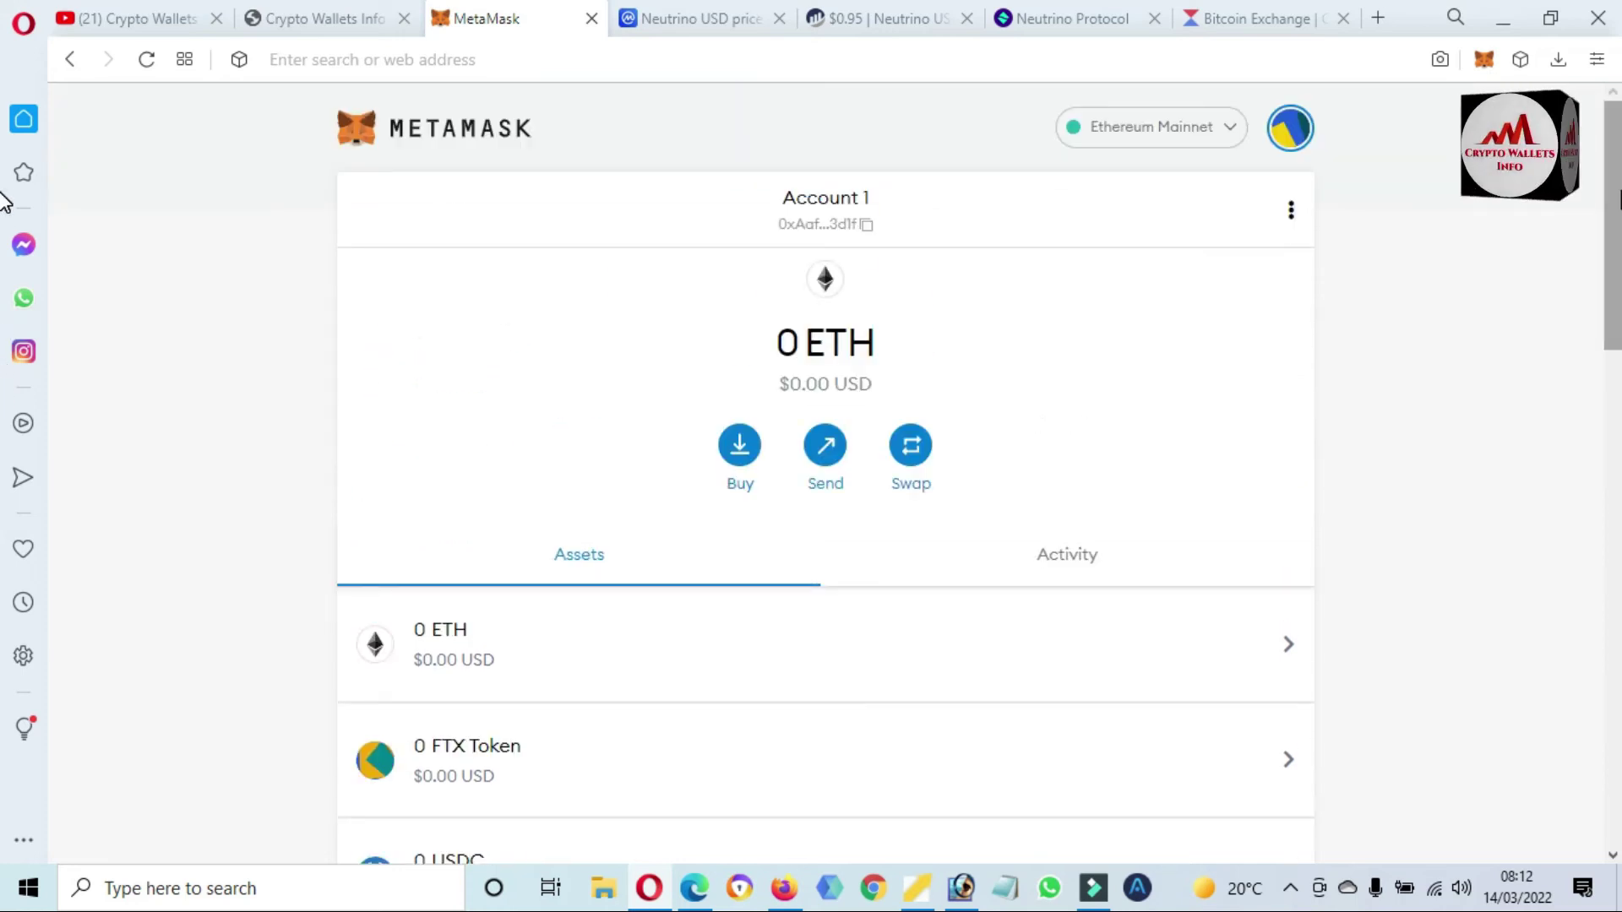
- Switch the wallet's network to Binance Smart Chain Mainnet and look through its asset list
left_click(1233, 131)
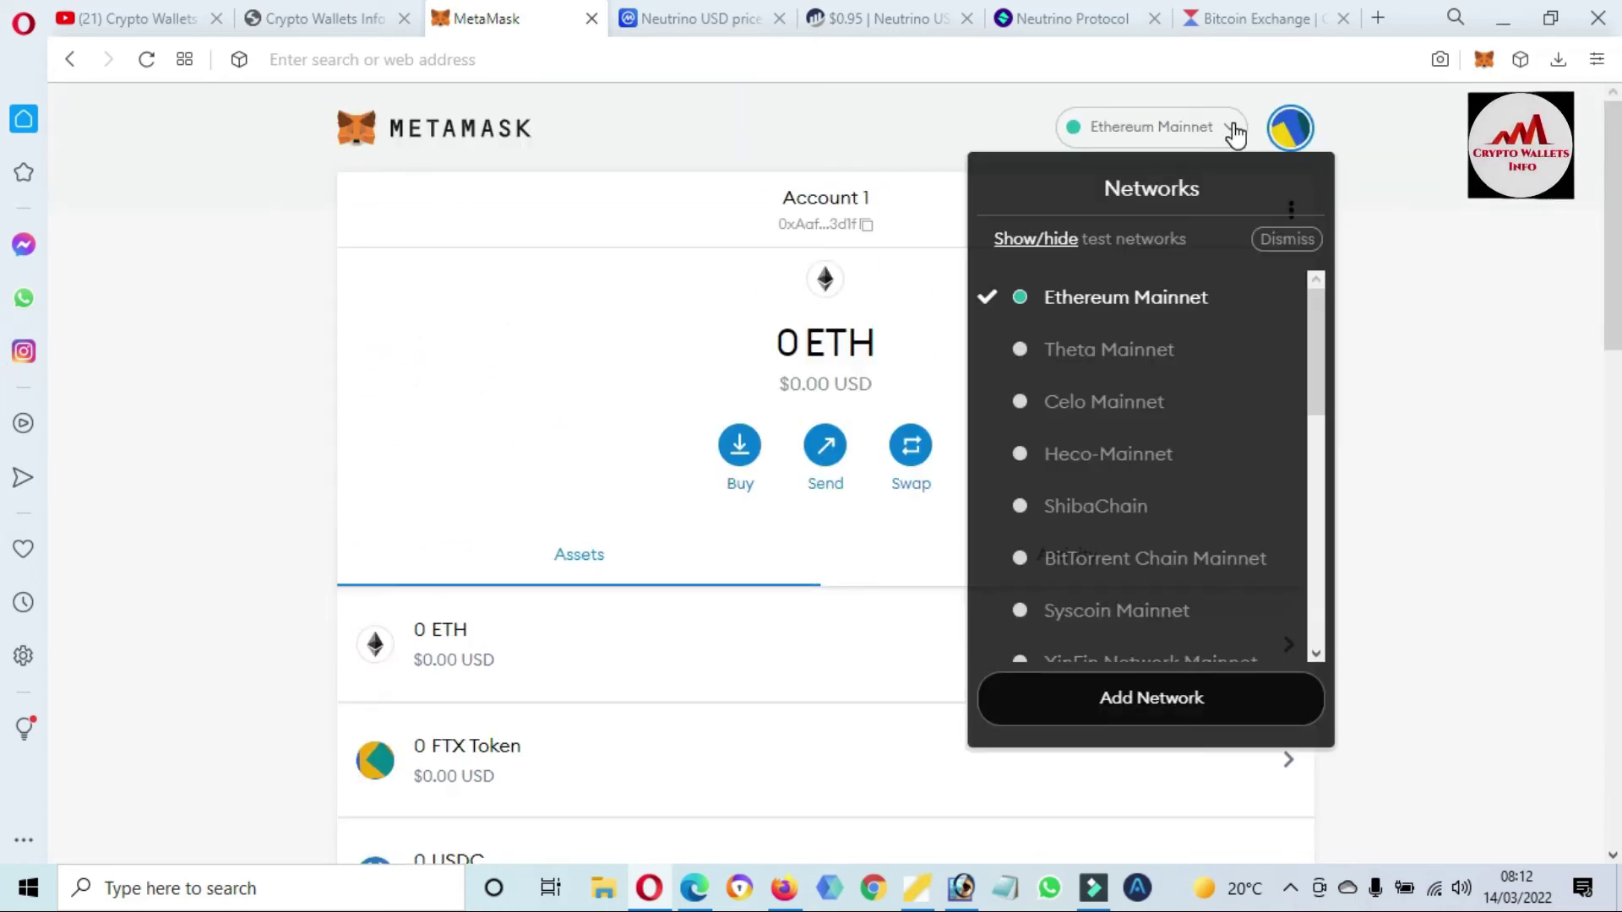
left_click_drag(1311, 350, 1304, 535)
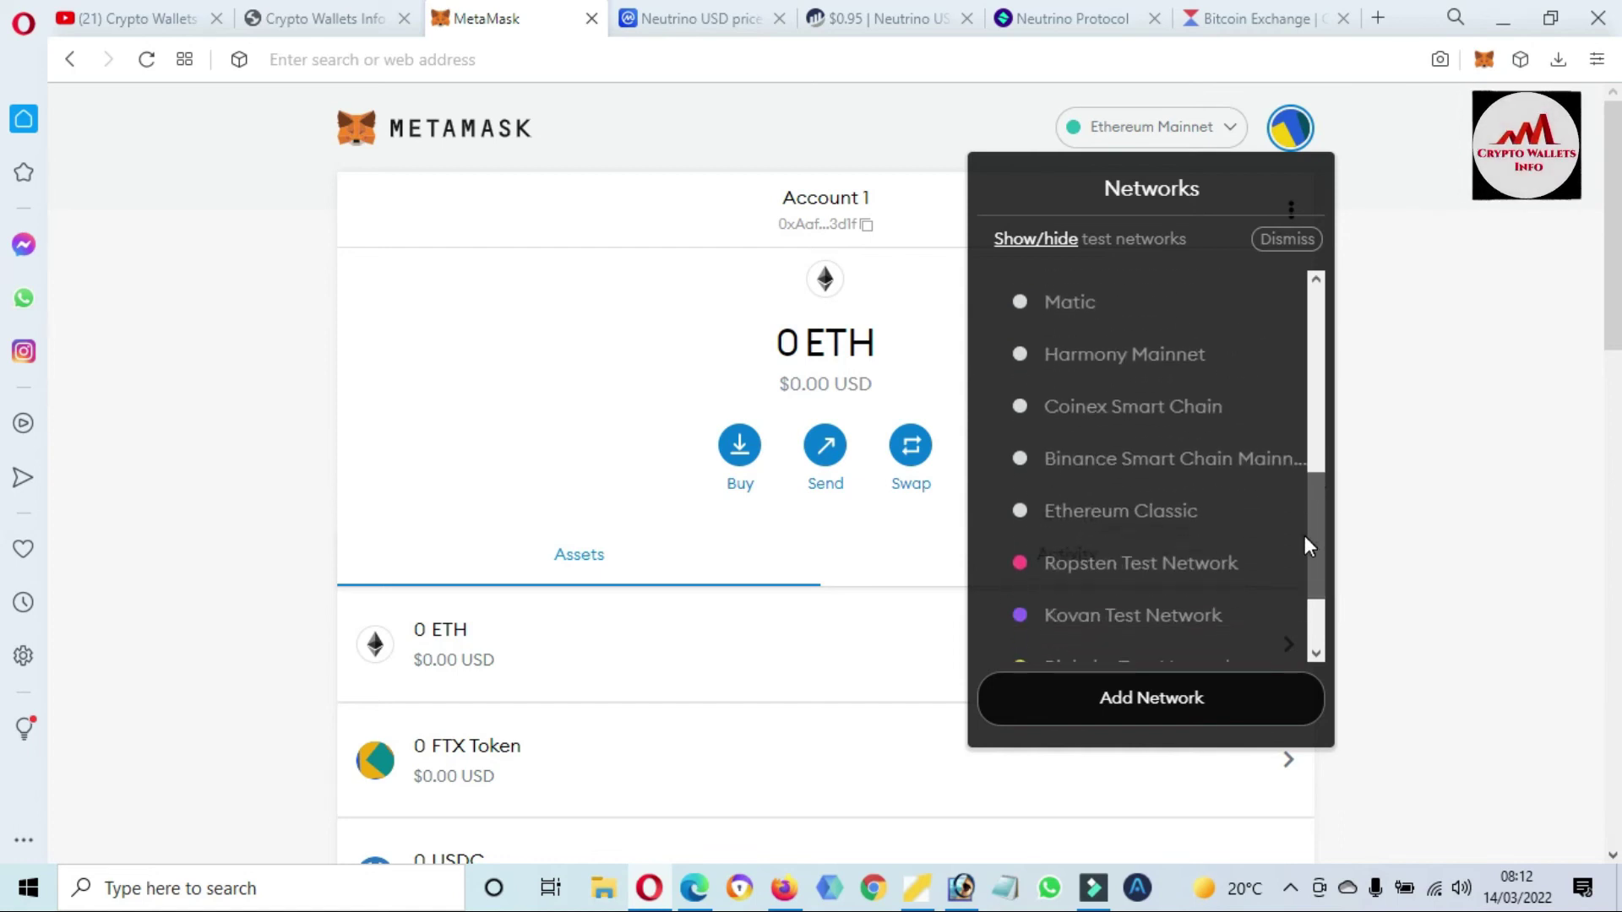
left_click(1182, 471)
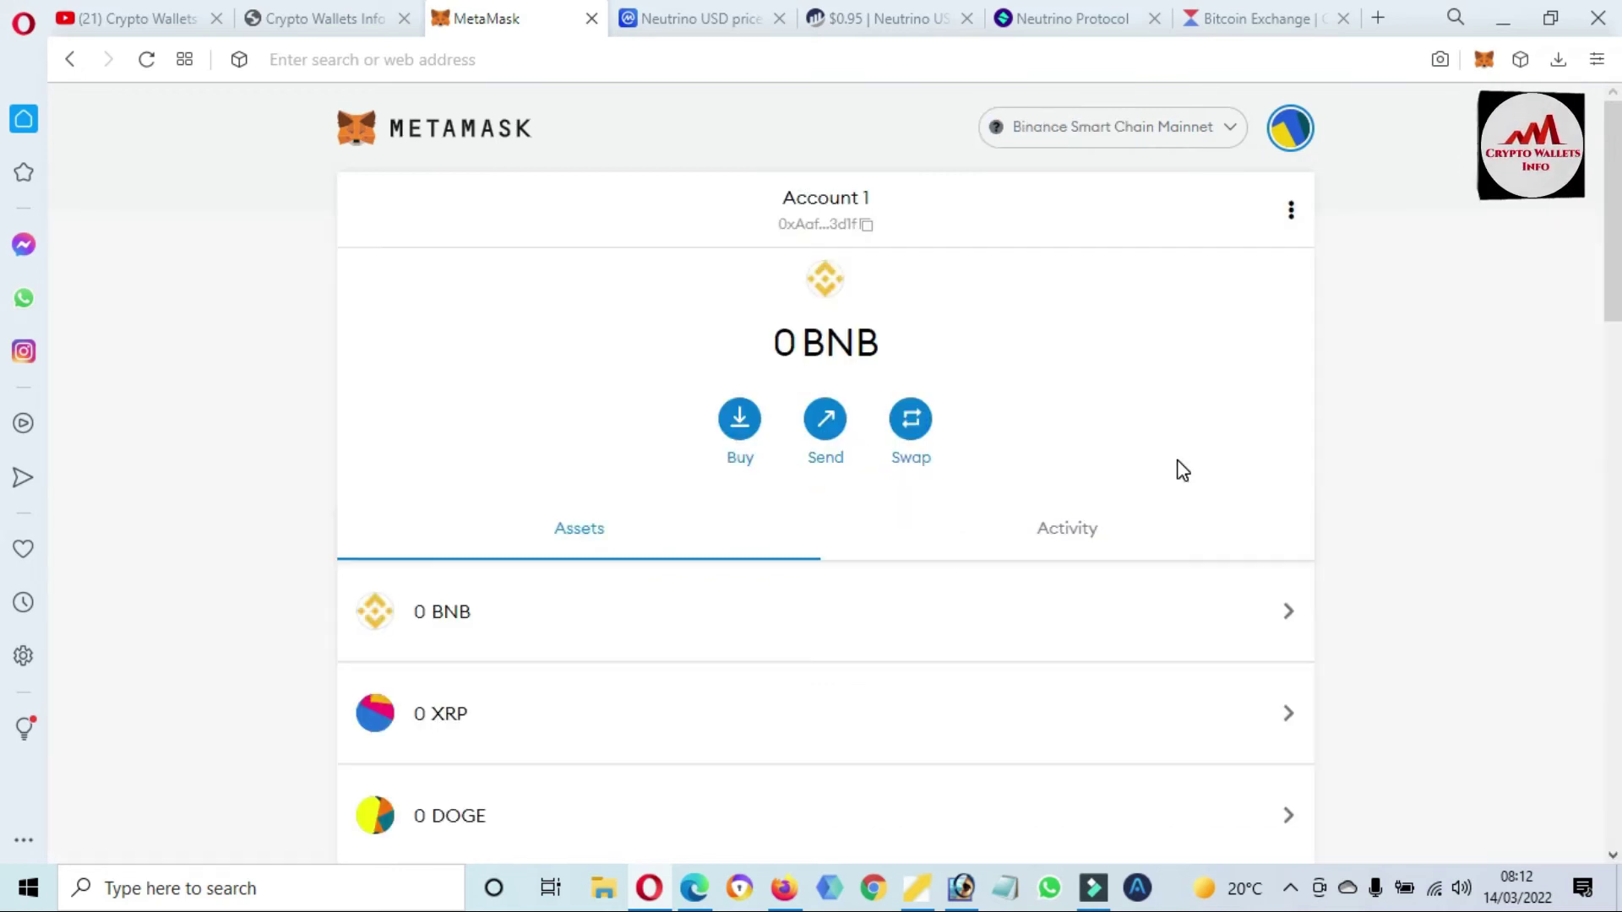
key("End")
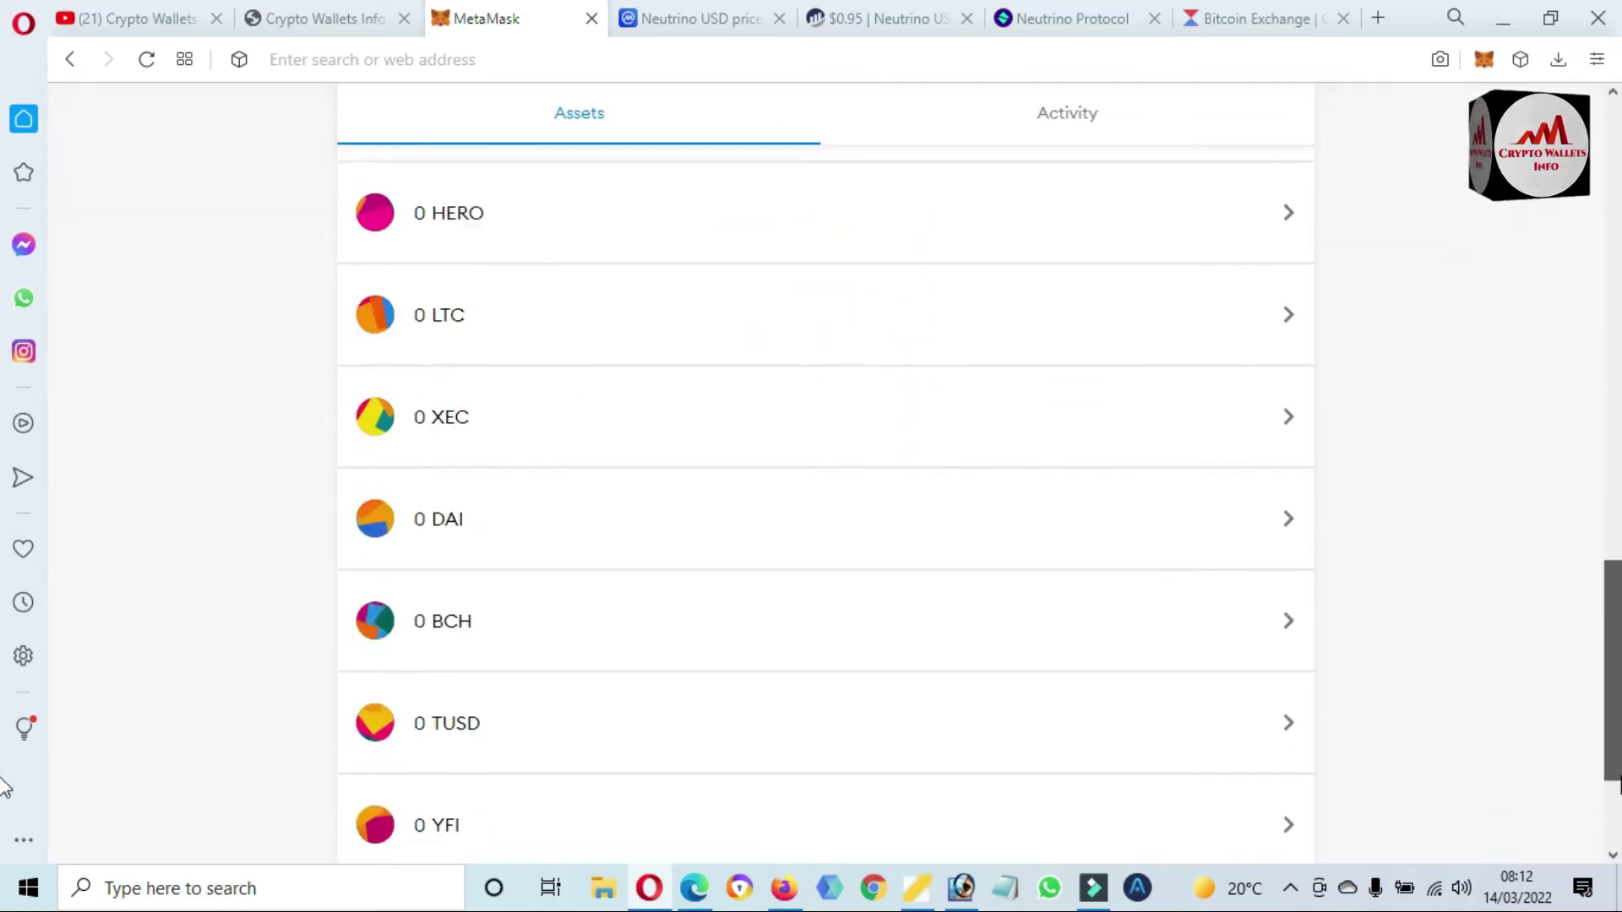
key("Home")
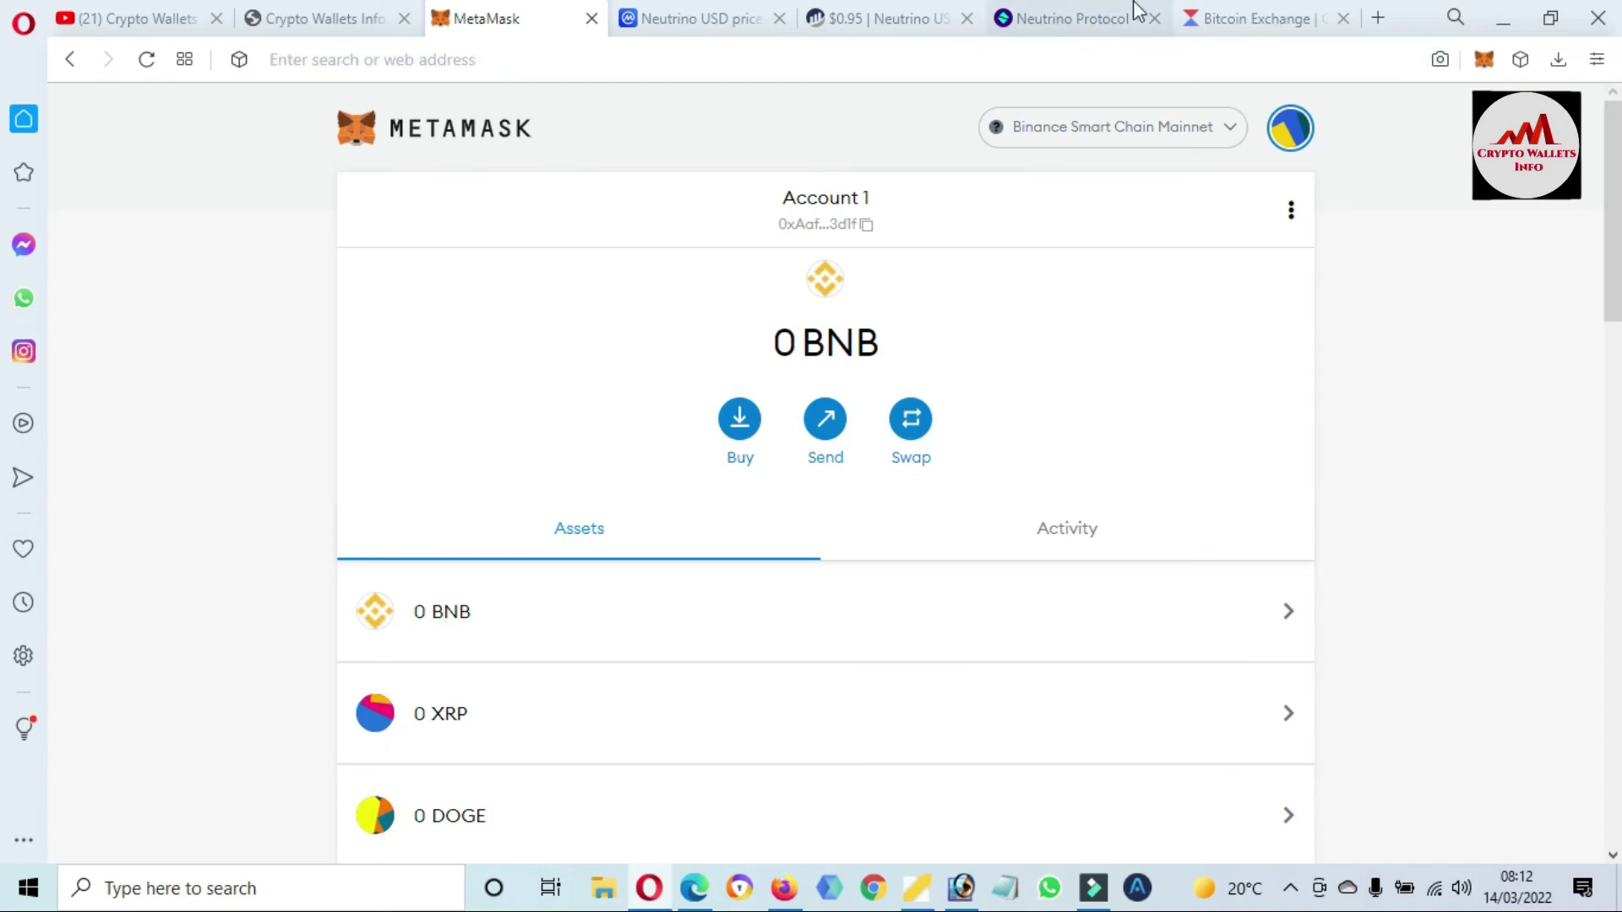
- Replace the open Etherscan token page with the BscScan explorer at bscscan.com
left_click(890, 15)
left_click(642, 58)
type("s")
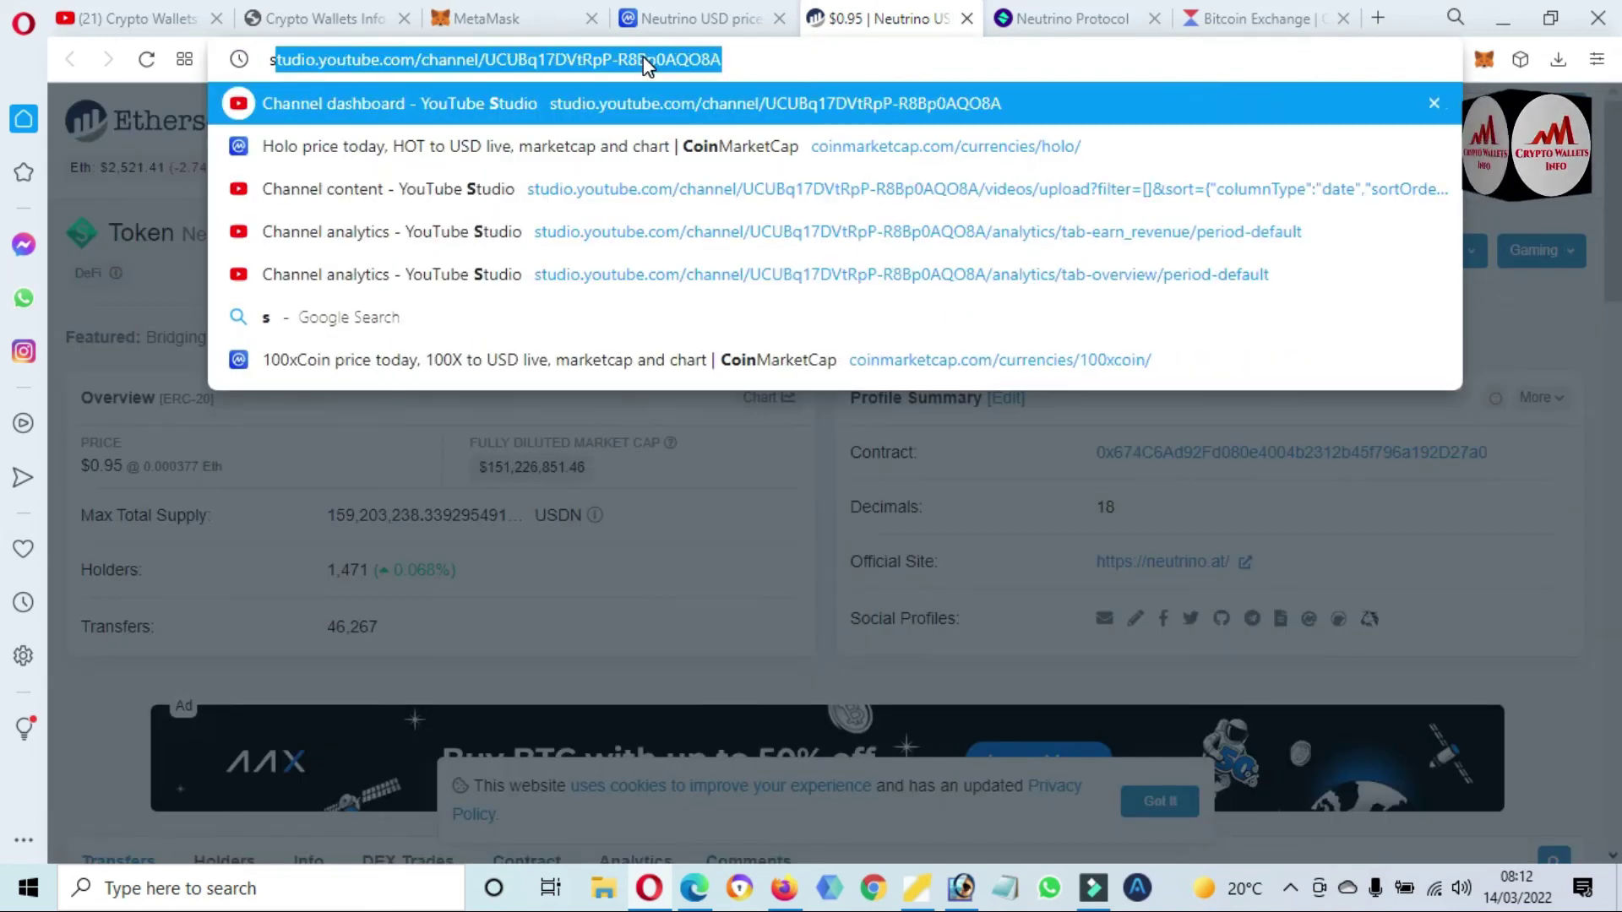
key("BackSpace")
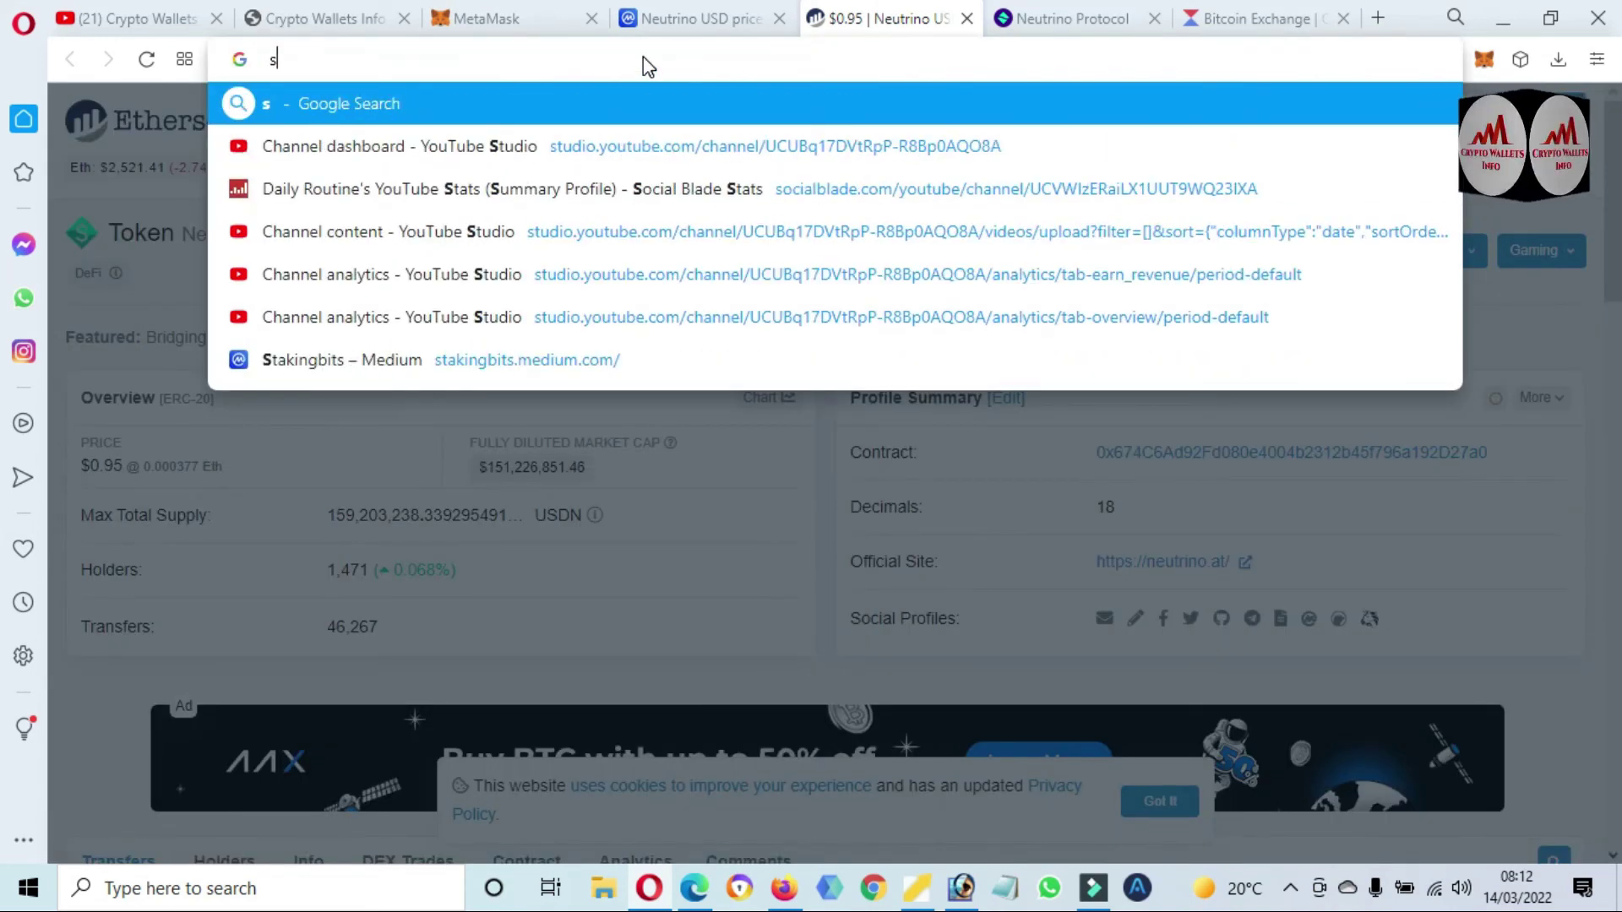
key("BackSpace")
type("bscscan.com")
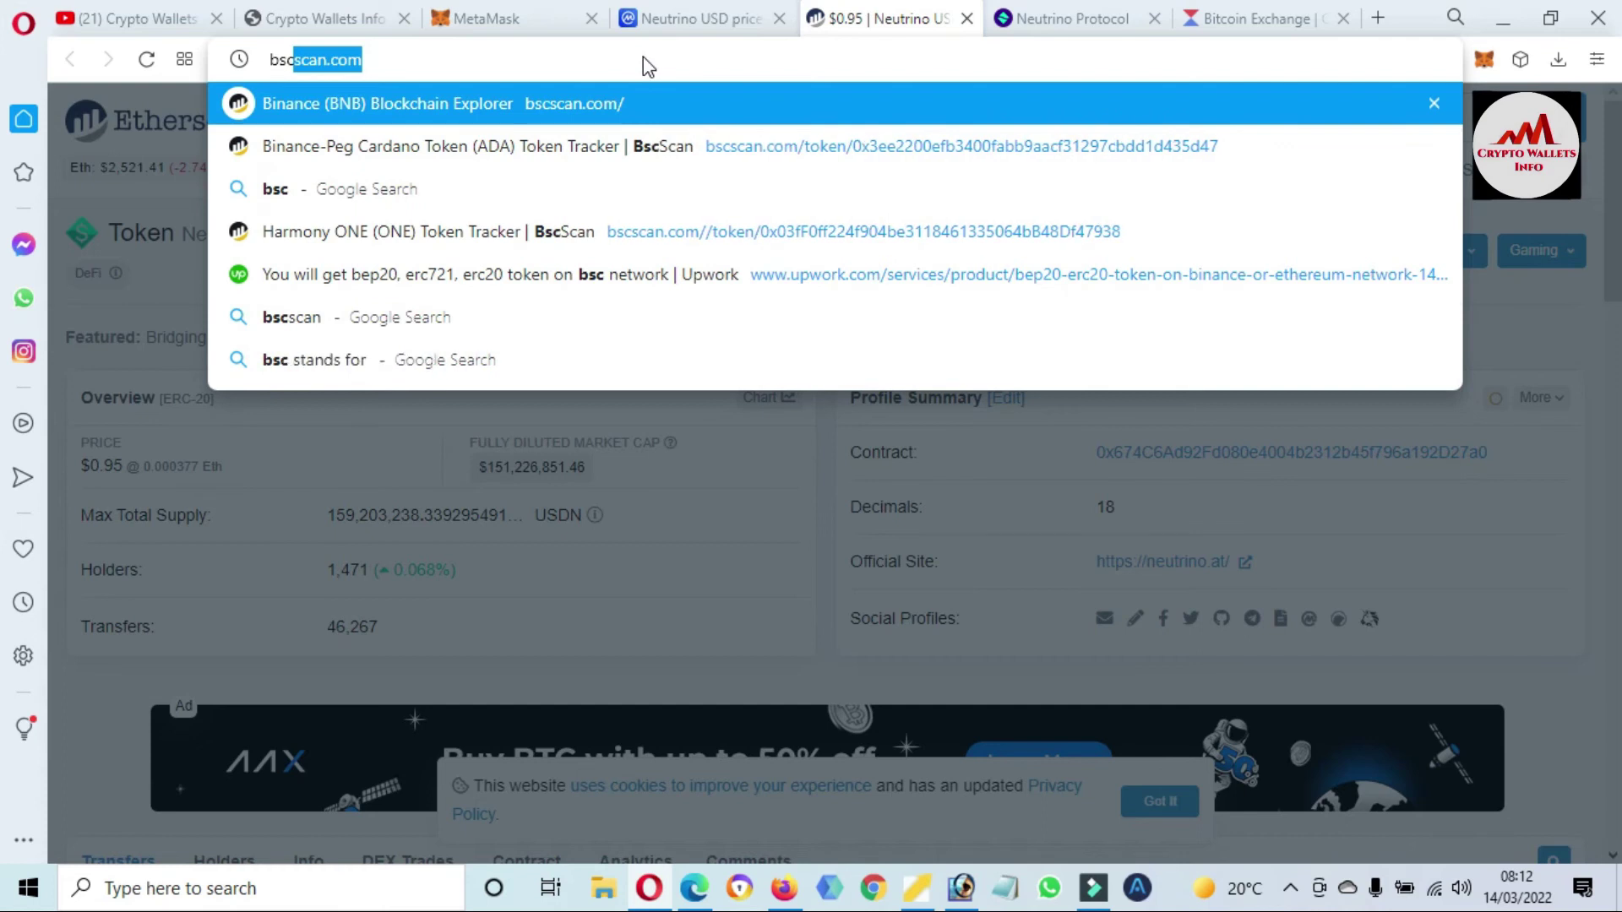
left_click(628, 106)
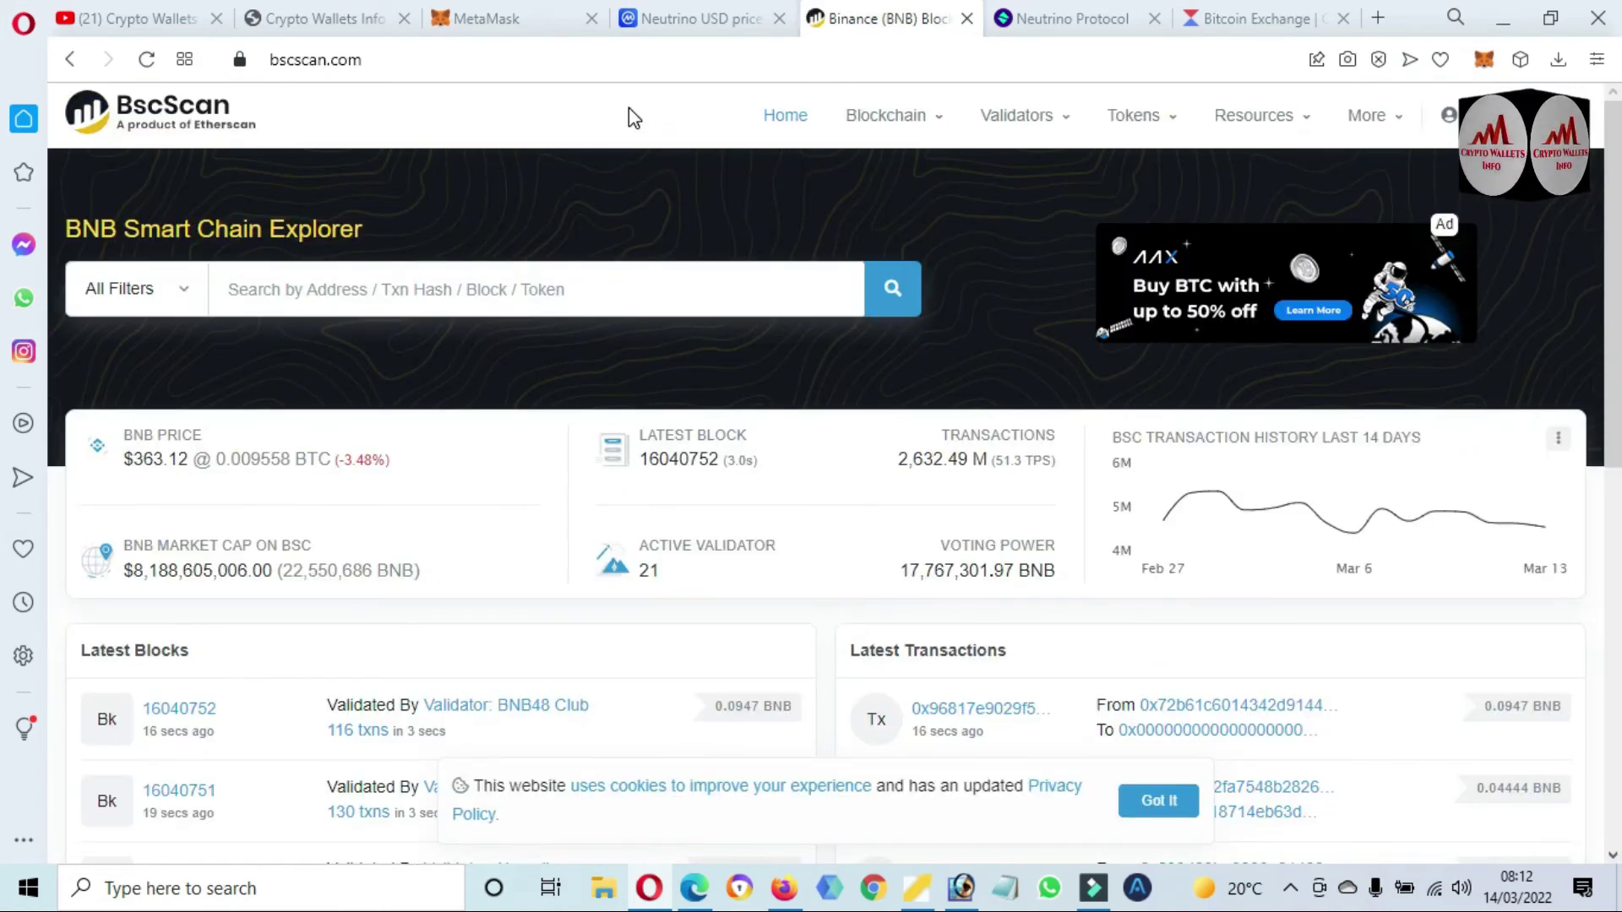
- Search BscScan for usdn, open the Neutrino USD (USDN) token page and copy its contract address
left_click(575, 291)
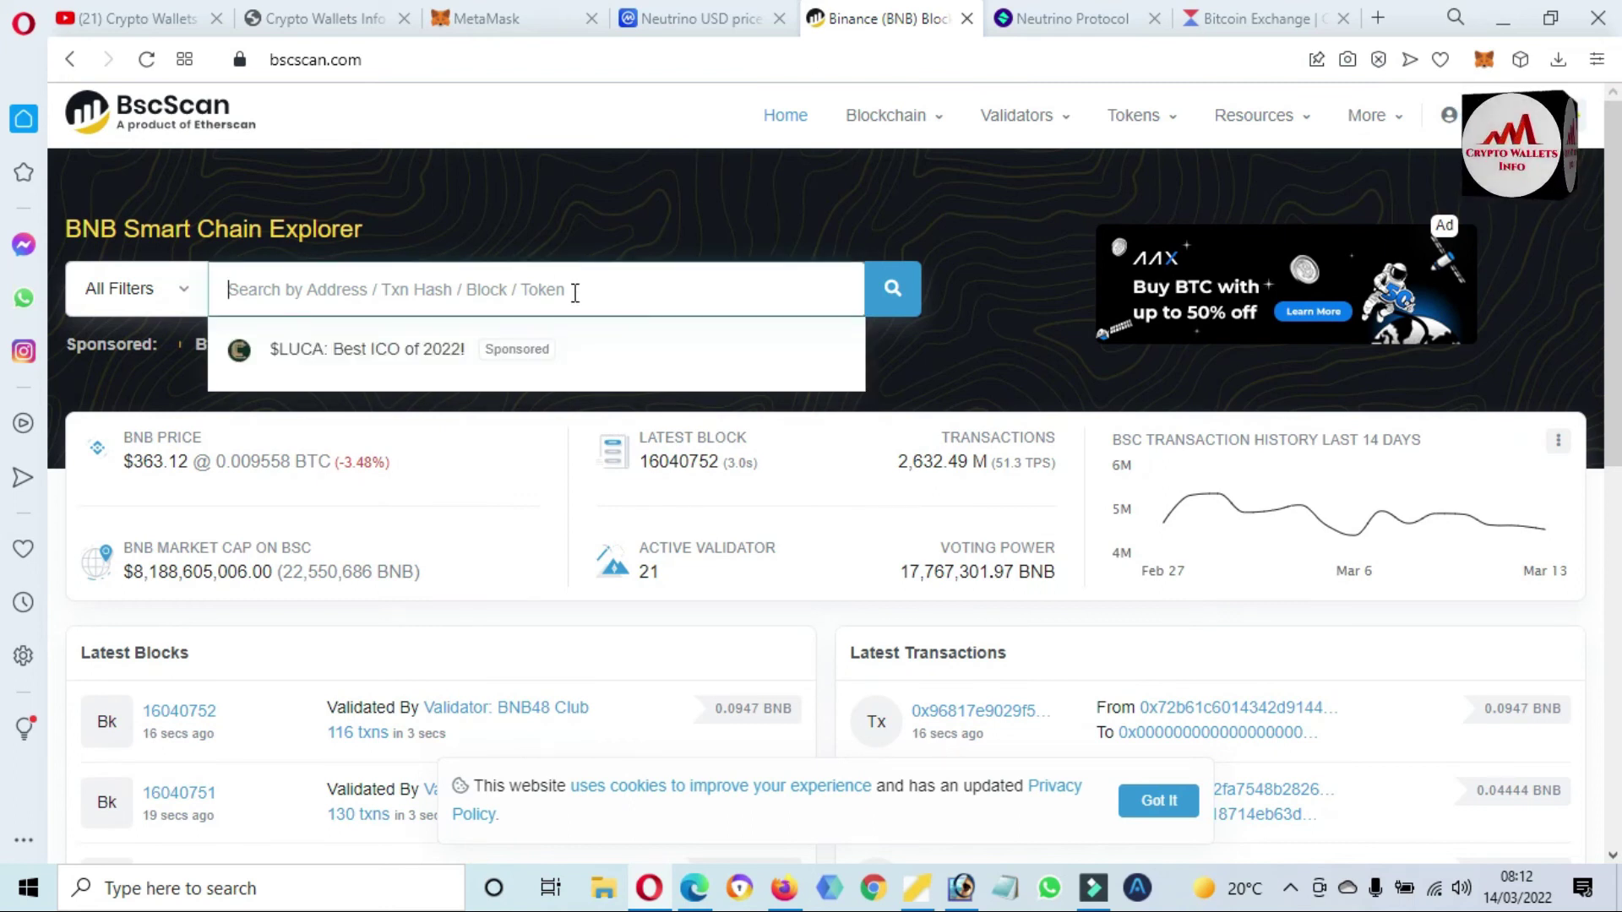
type("usdn")
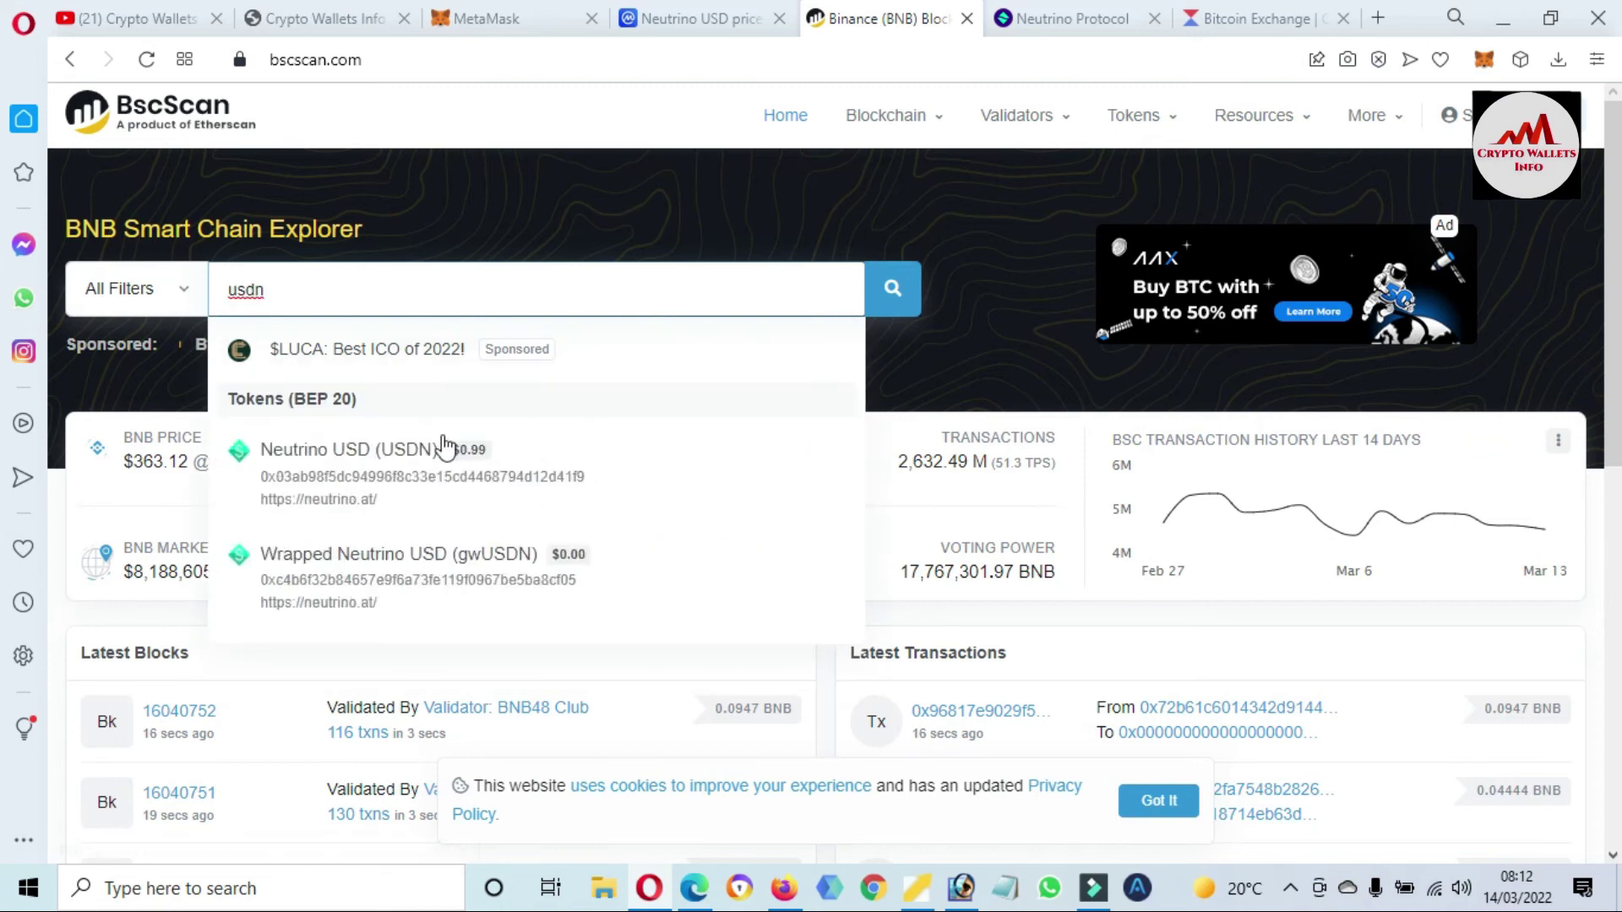
left_click(472, 470)
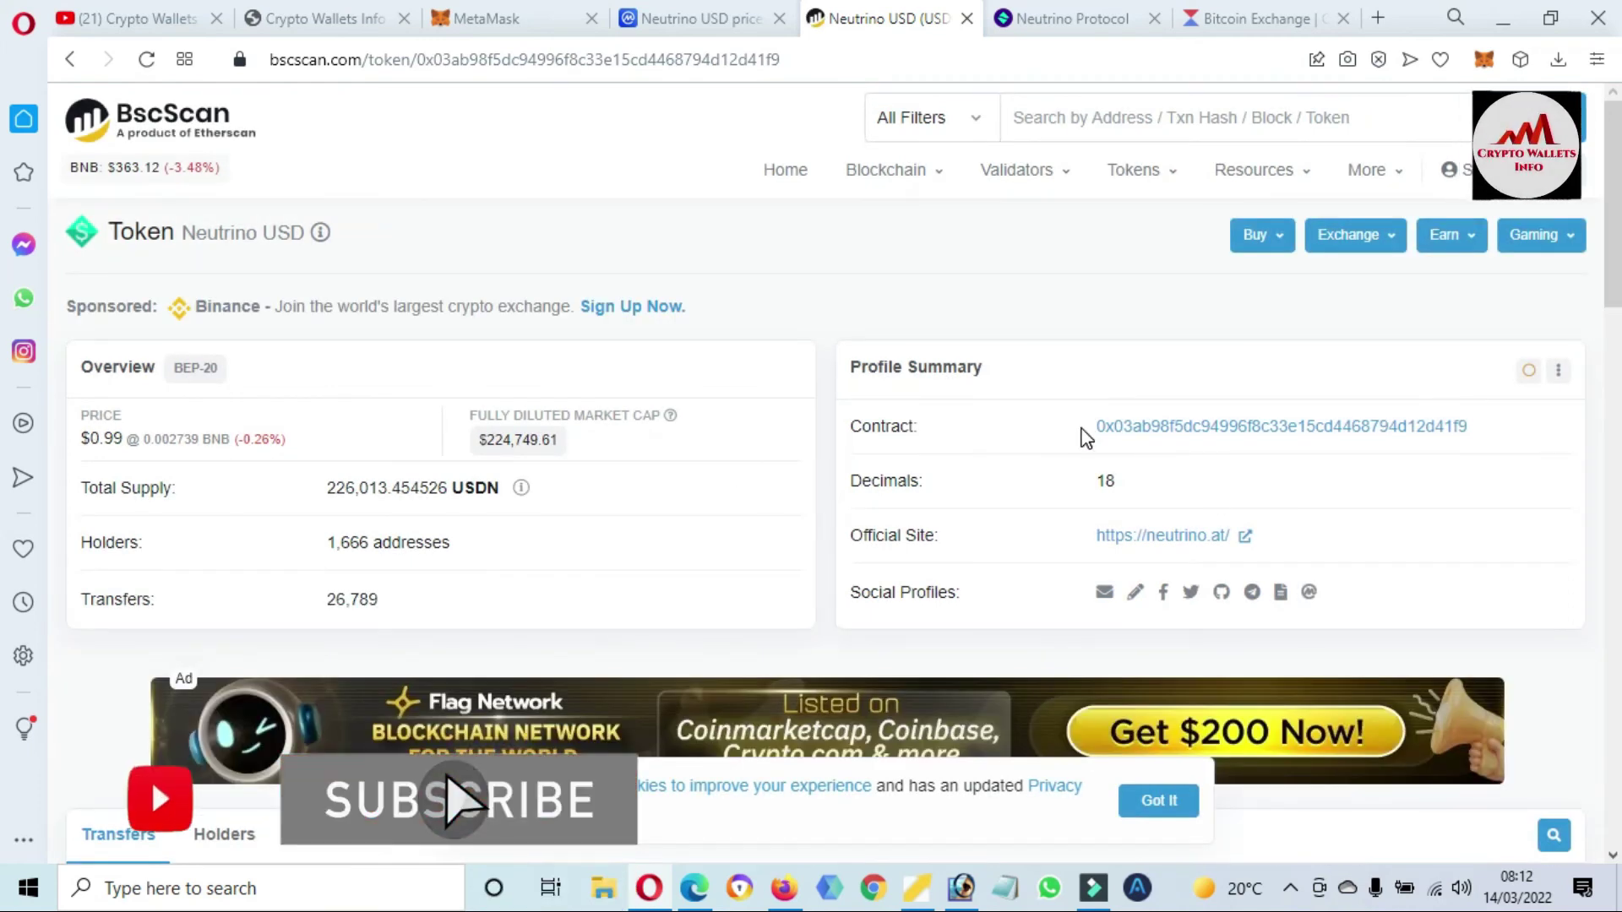
left_click(1482, 426)
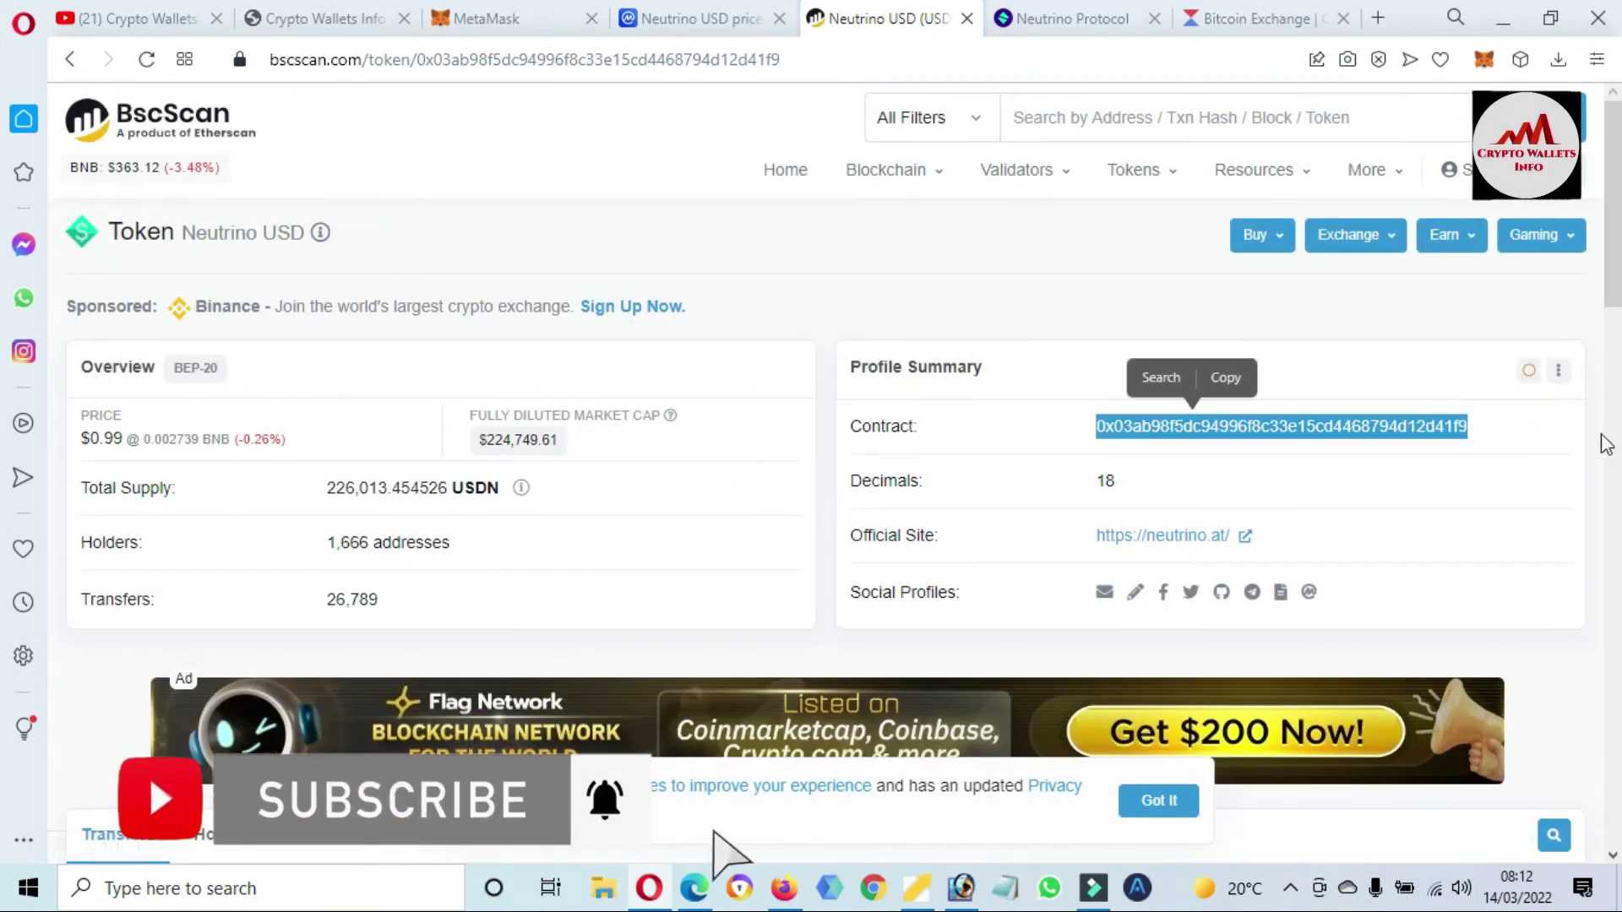
left_click(1484, 427)
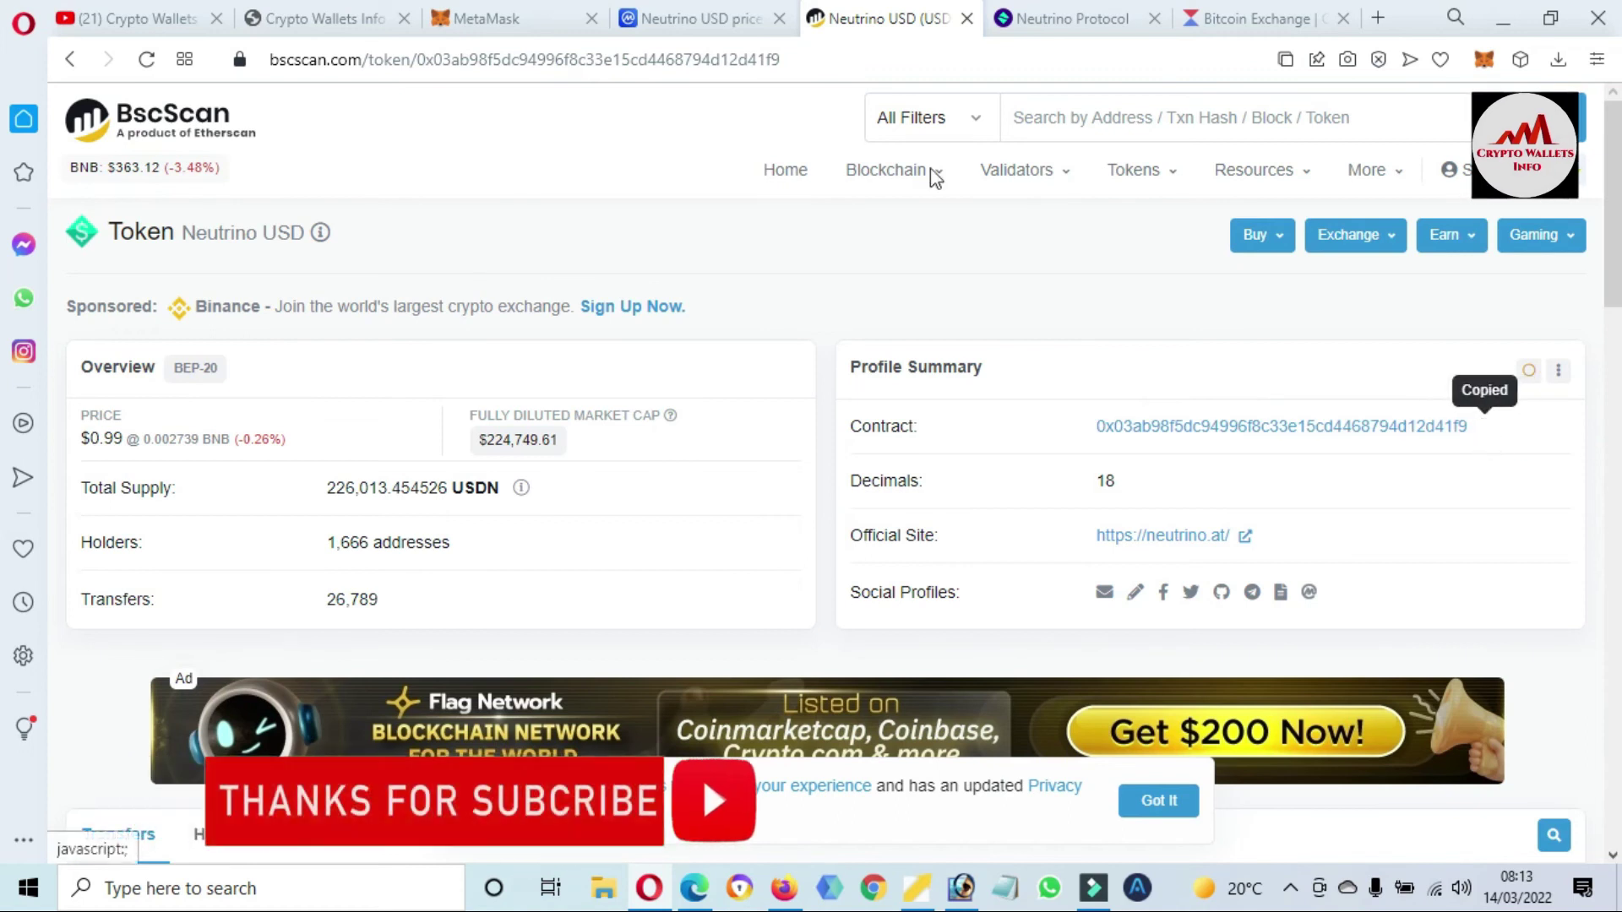
- Switch to MetaMask, start a token import and paste 0x03ab98f5dc94996f8c33e15cd4468794d12d41f9 as the token contract address
left_click(517, 17)
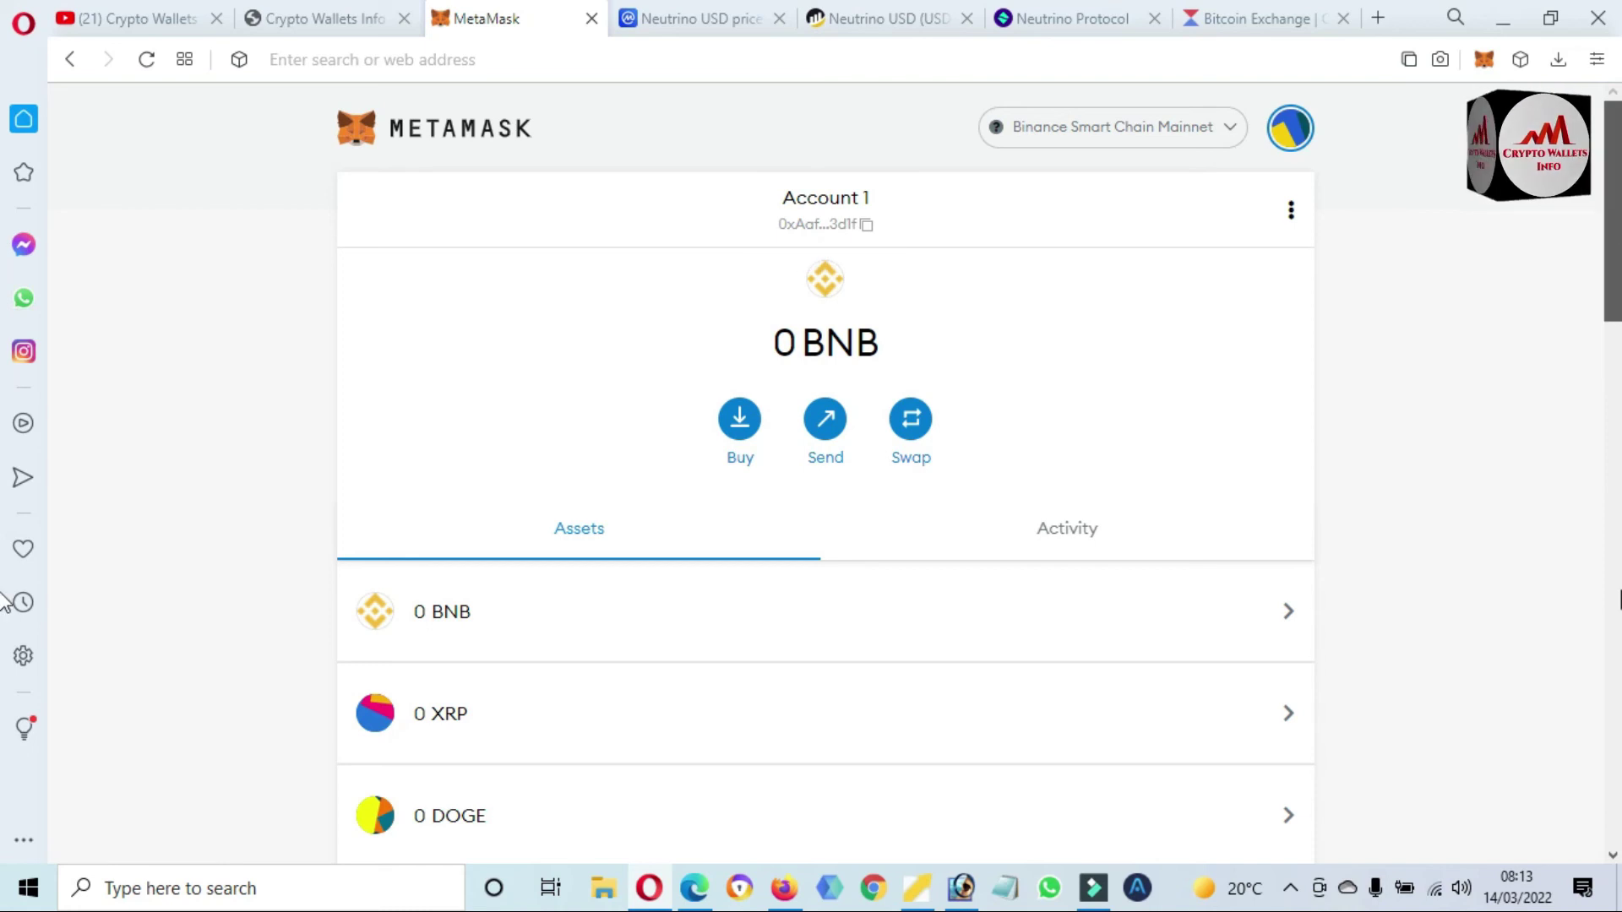
scroll(821, 821, "down", 5)
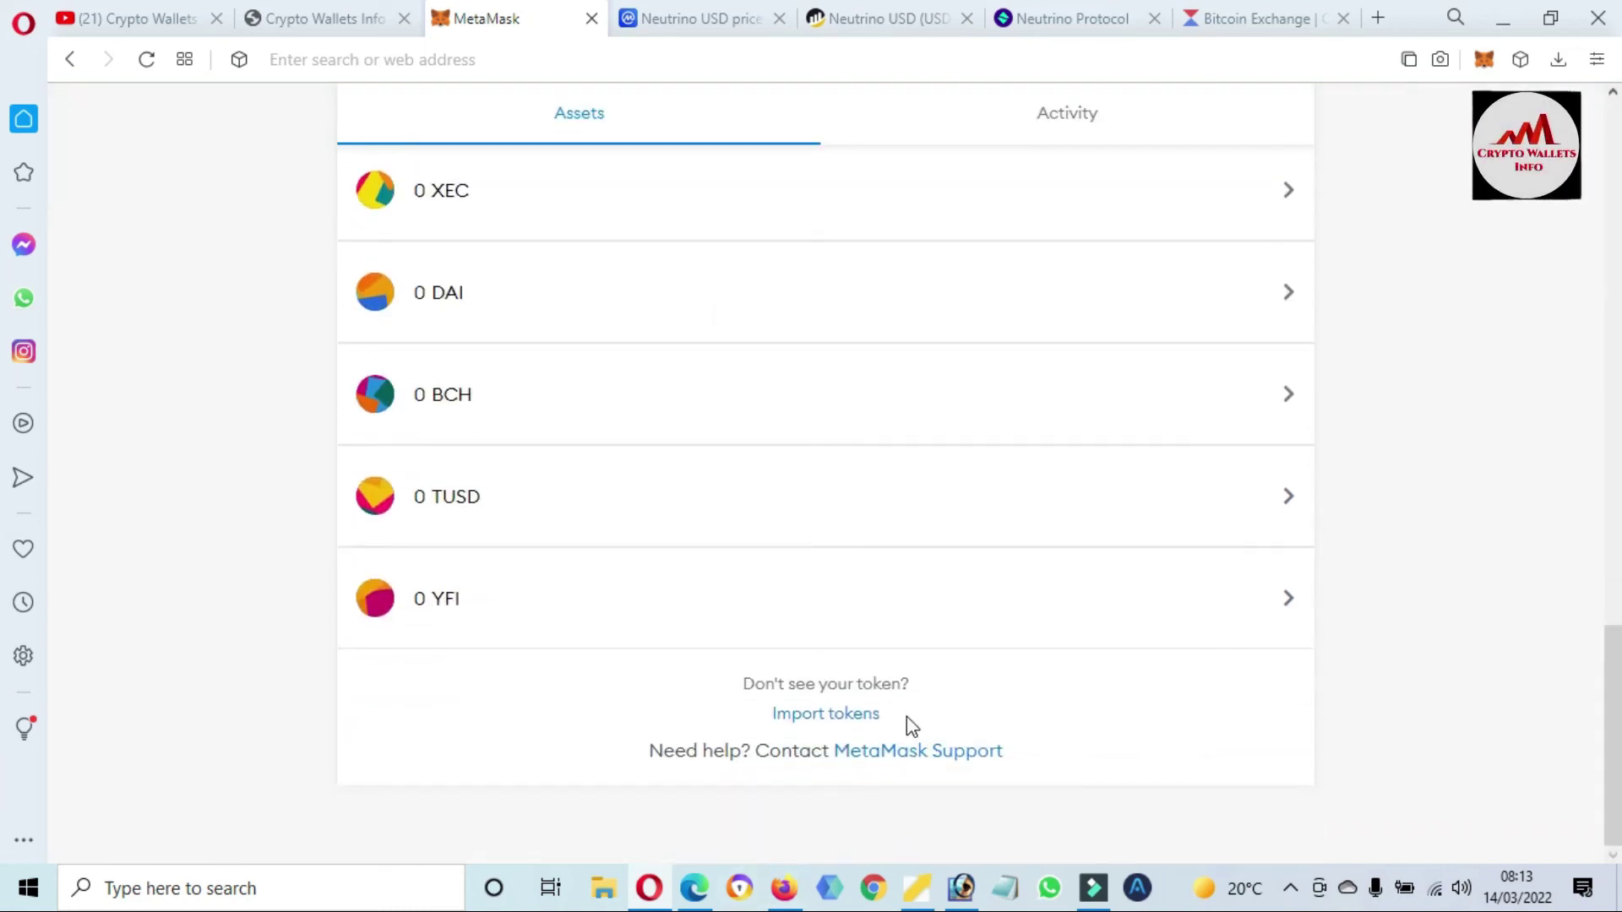
left_click_drag(898, 717, 770, 718)
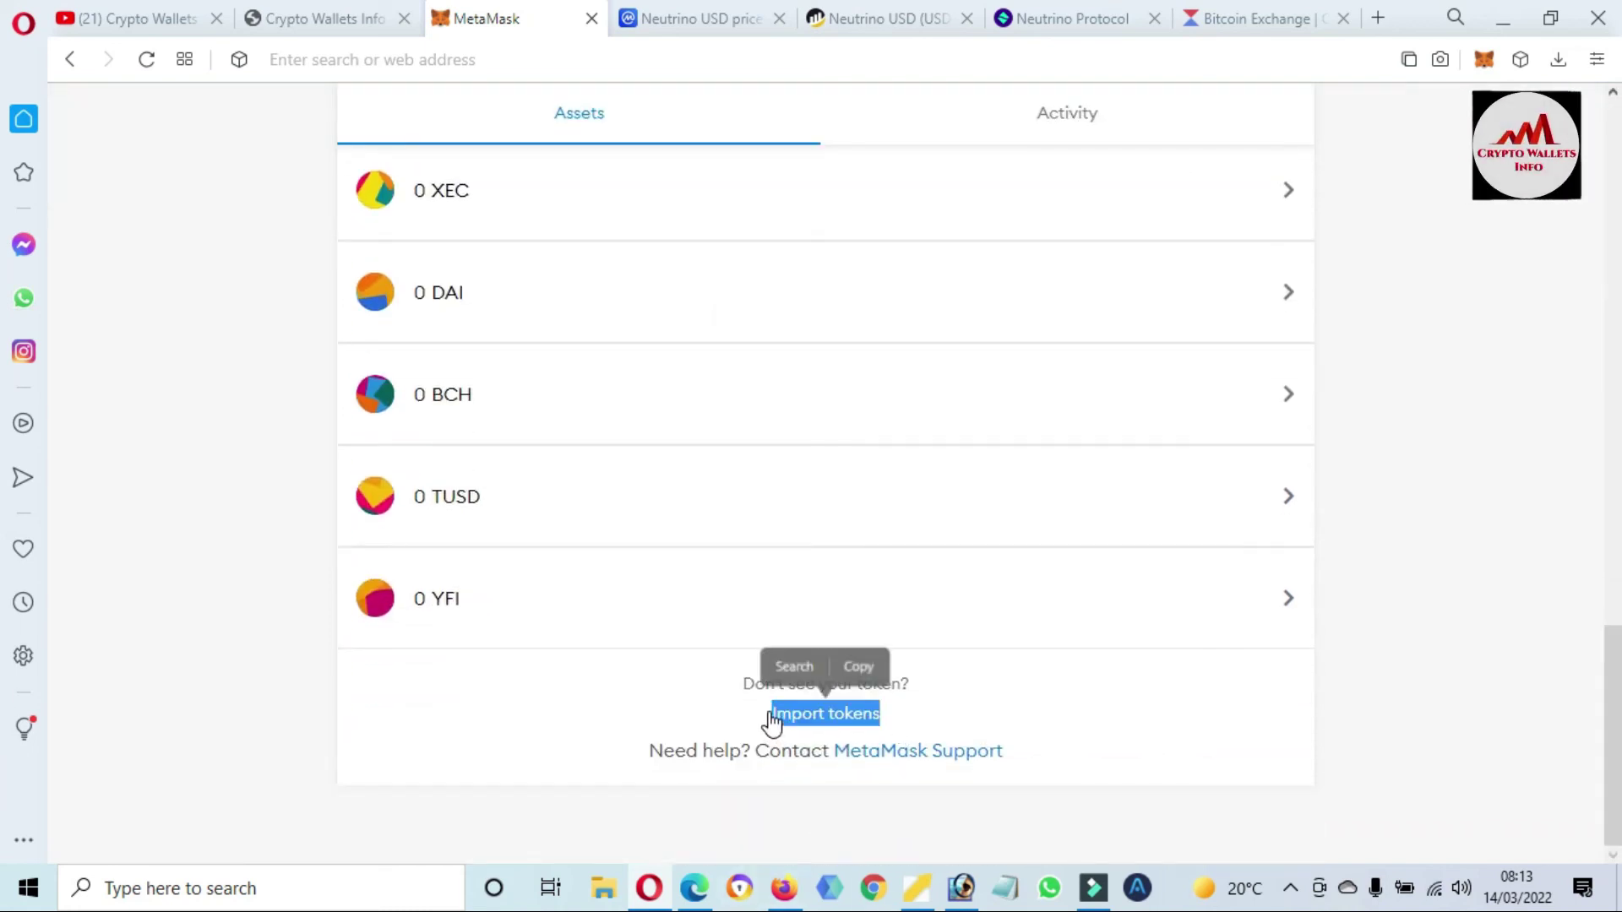
left_click(835, 715)
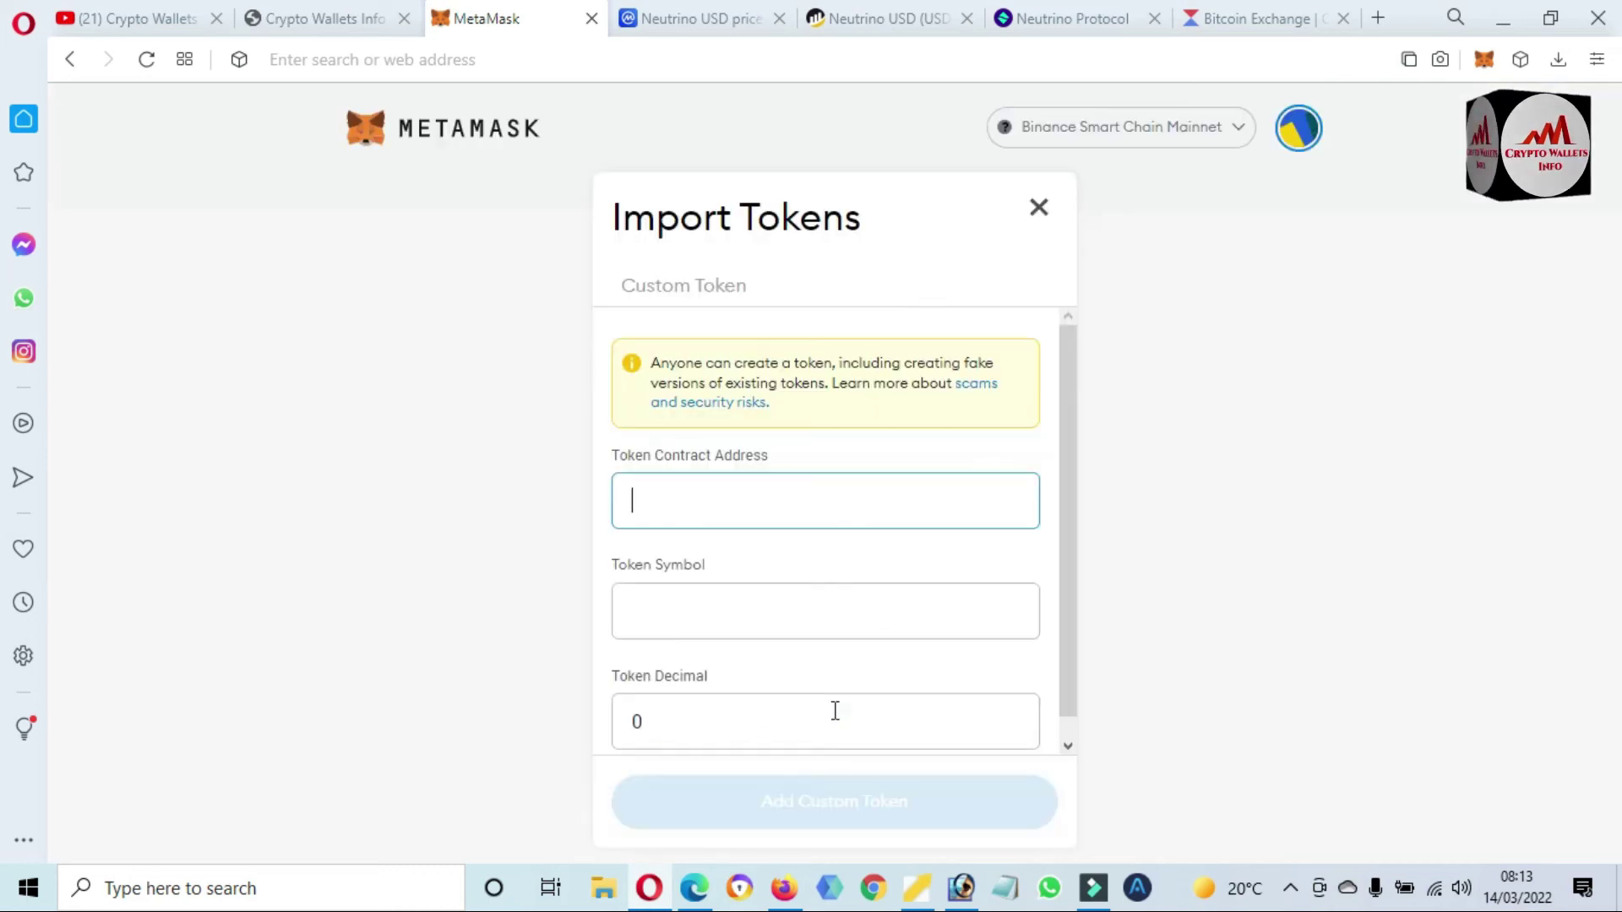
left_click(5, 396)
left_click_drag(1069, 468, 1070, 561)
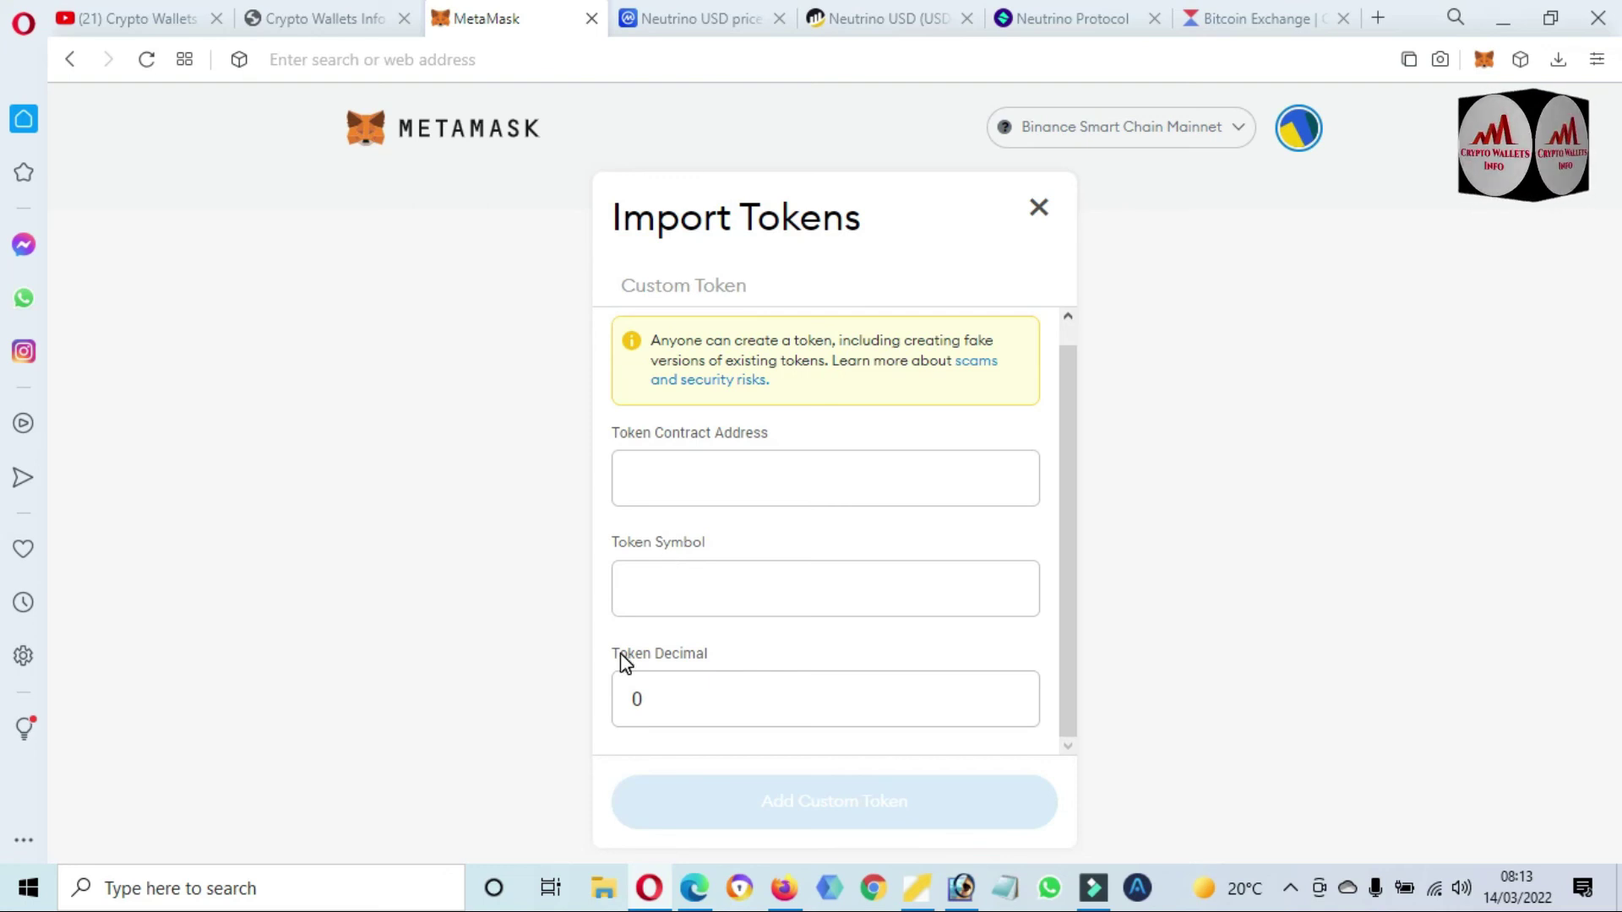
left_click(689, 479)
key("ctrl+v")
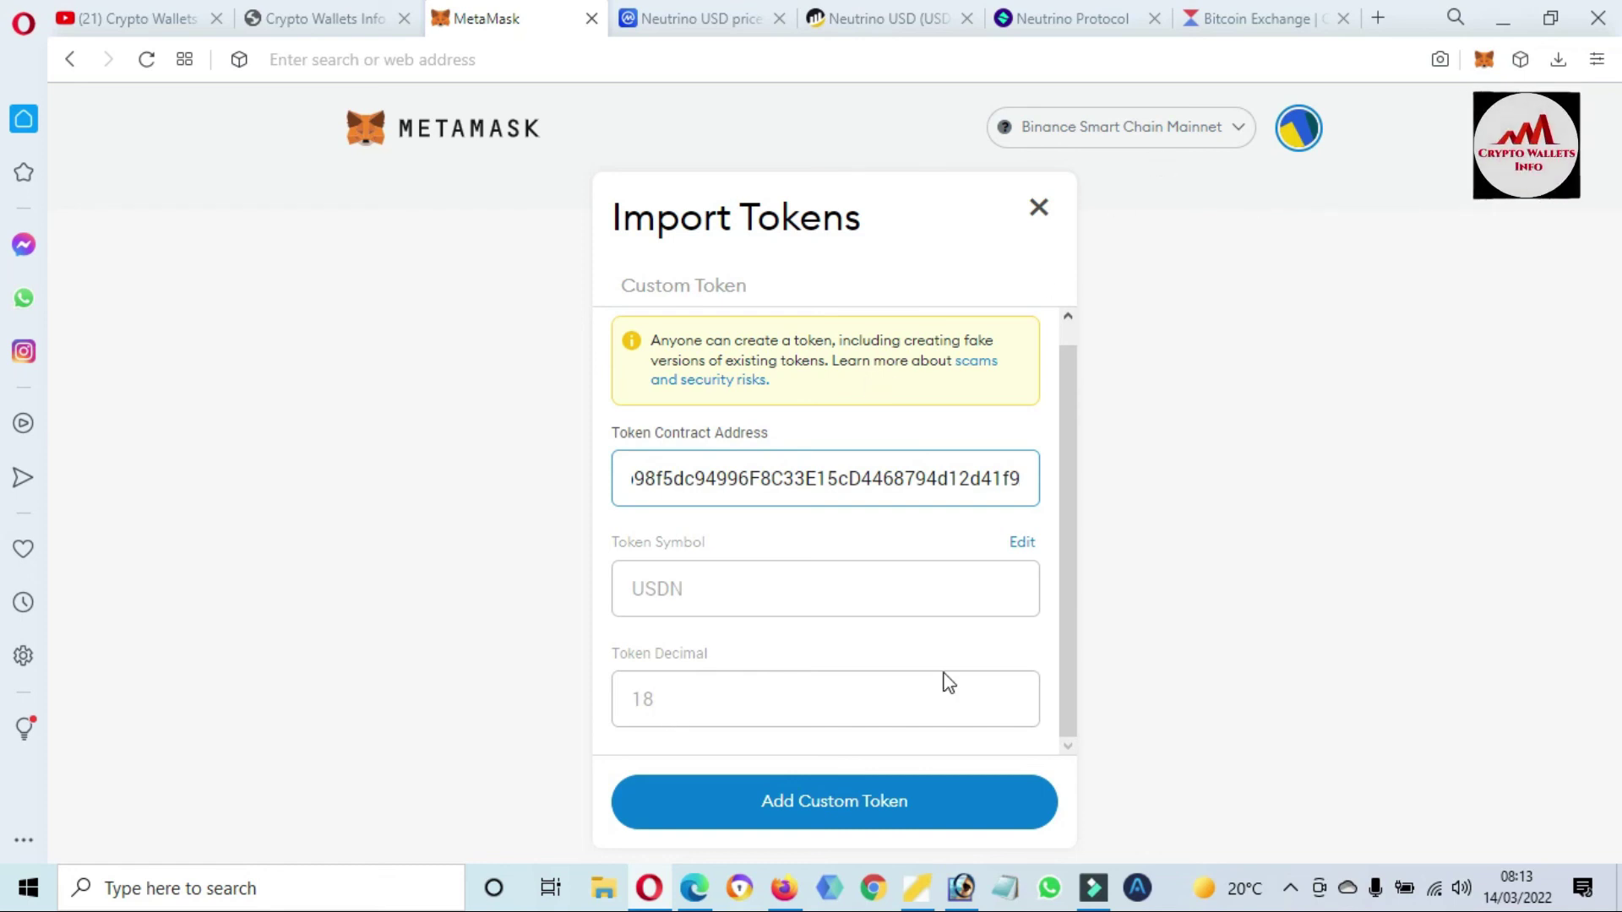
- Add the custom token, confirm the USDN import on Binance Smart Chain and return to the account's asset list
left_click(866, 823)
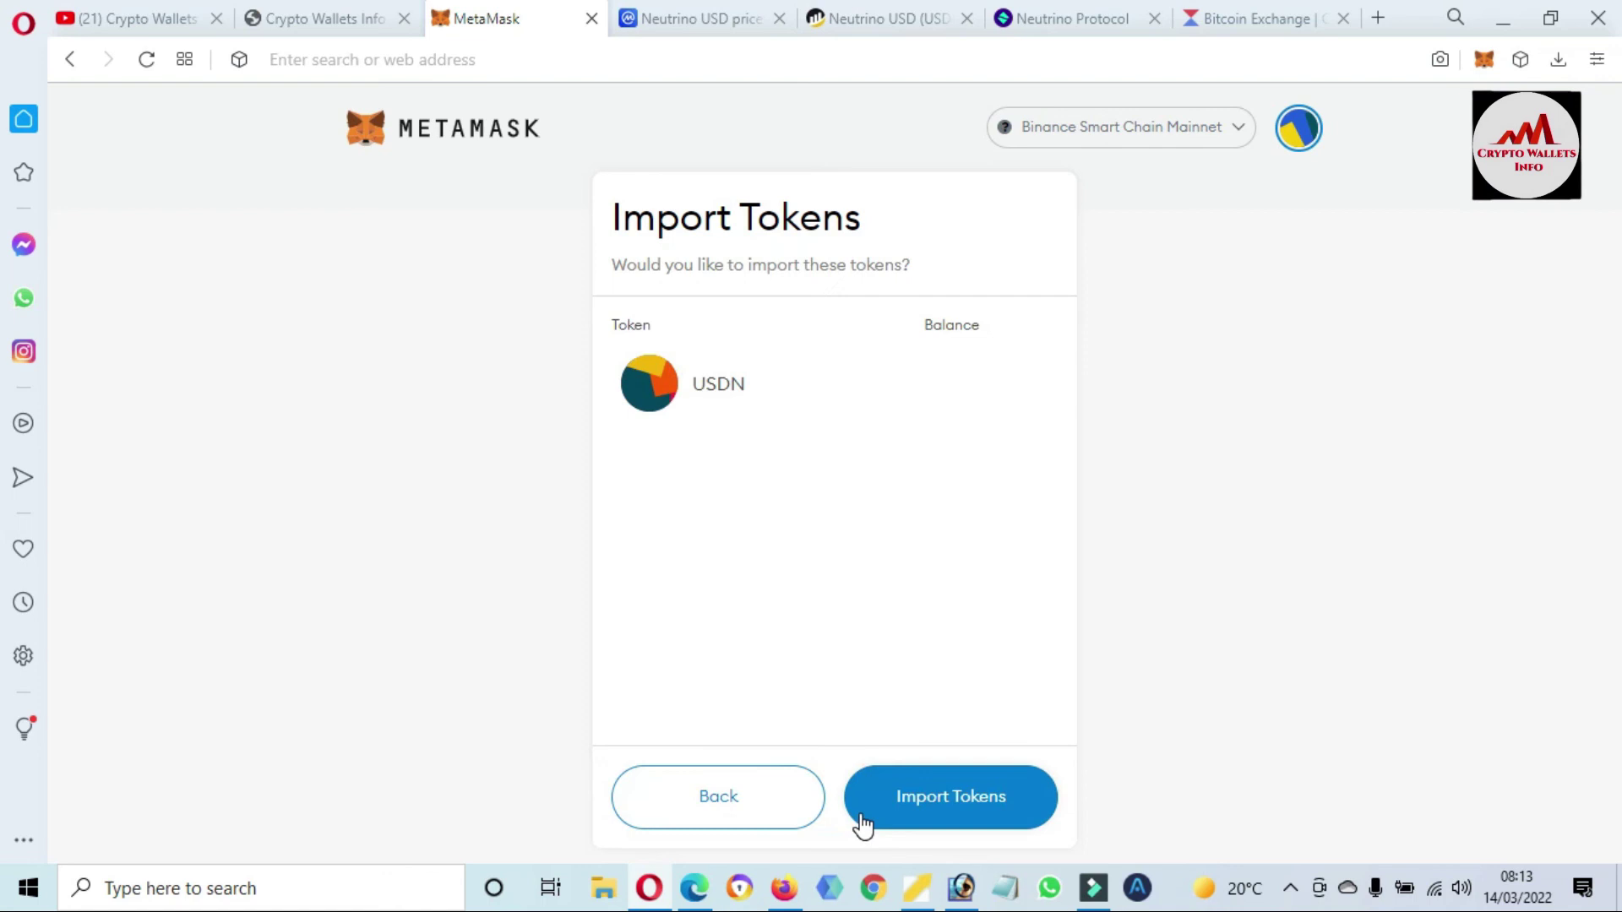
left_click(972, 816)
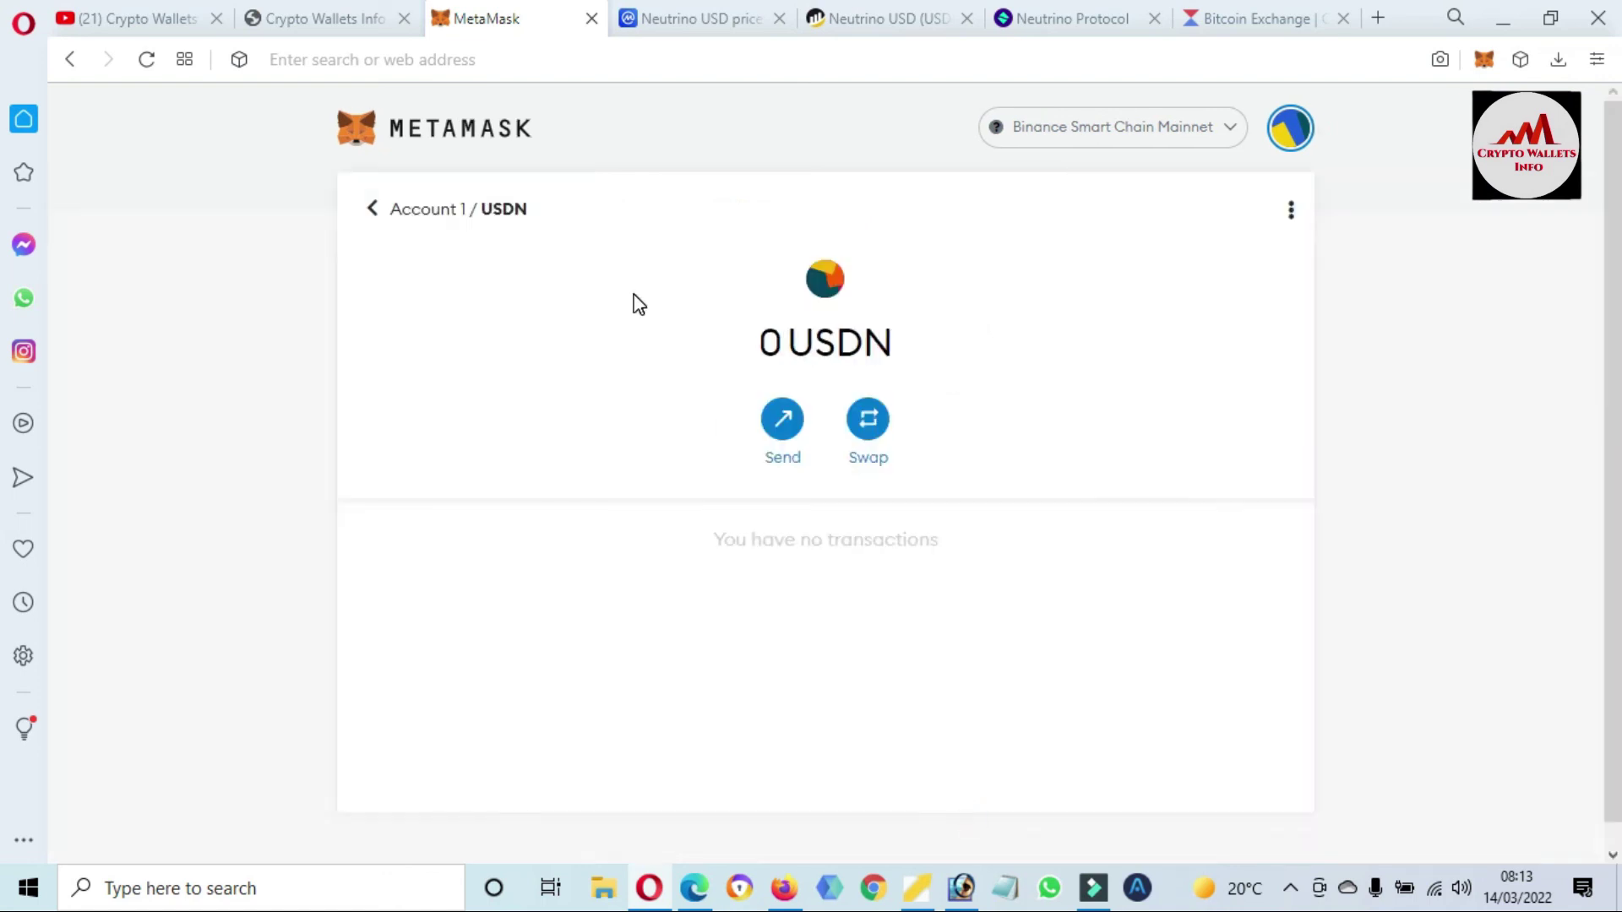
left_click(414, 221)
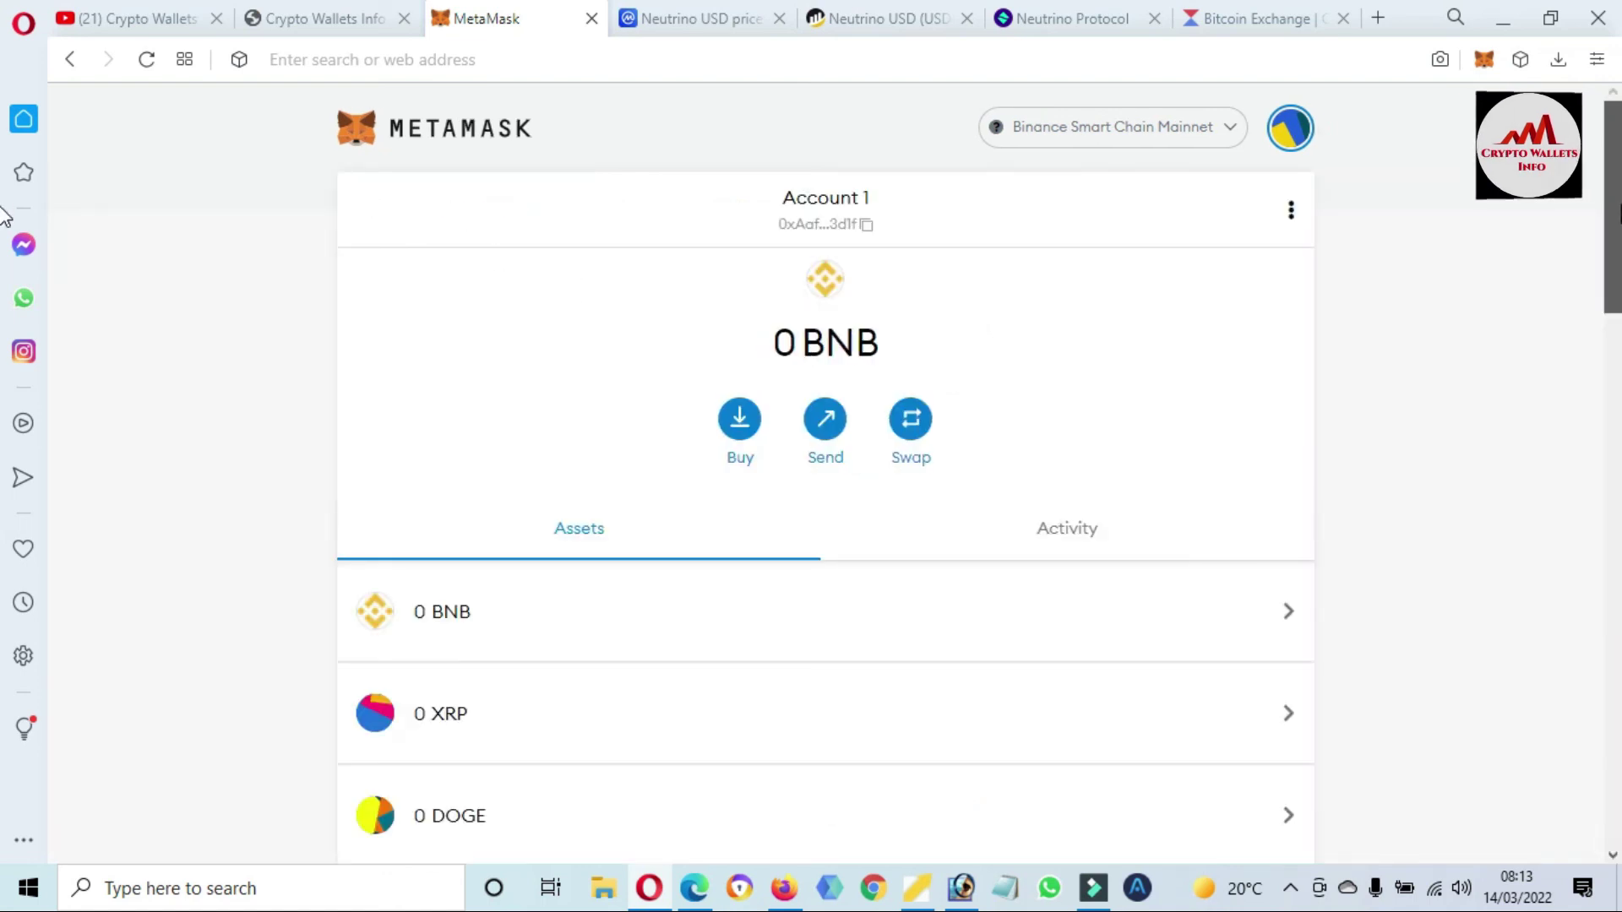
scroll(262, 776, "down", 5)
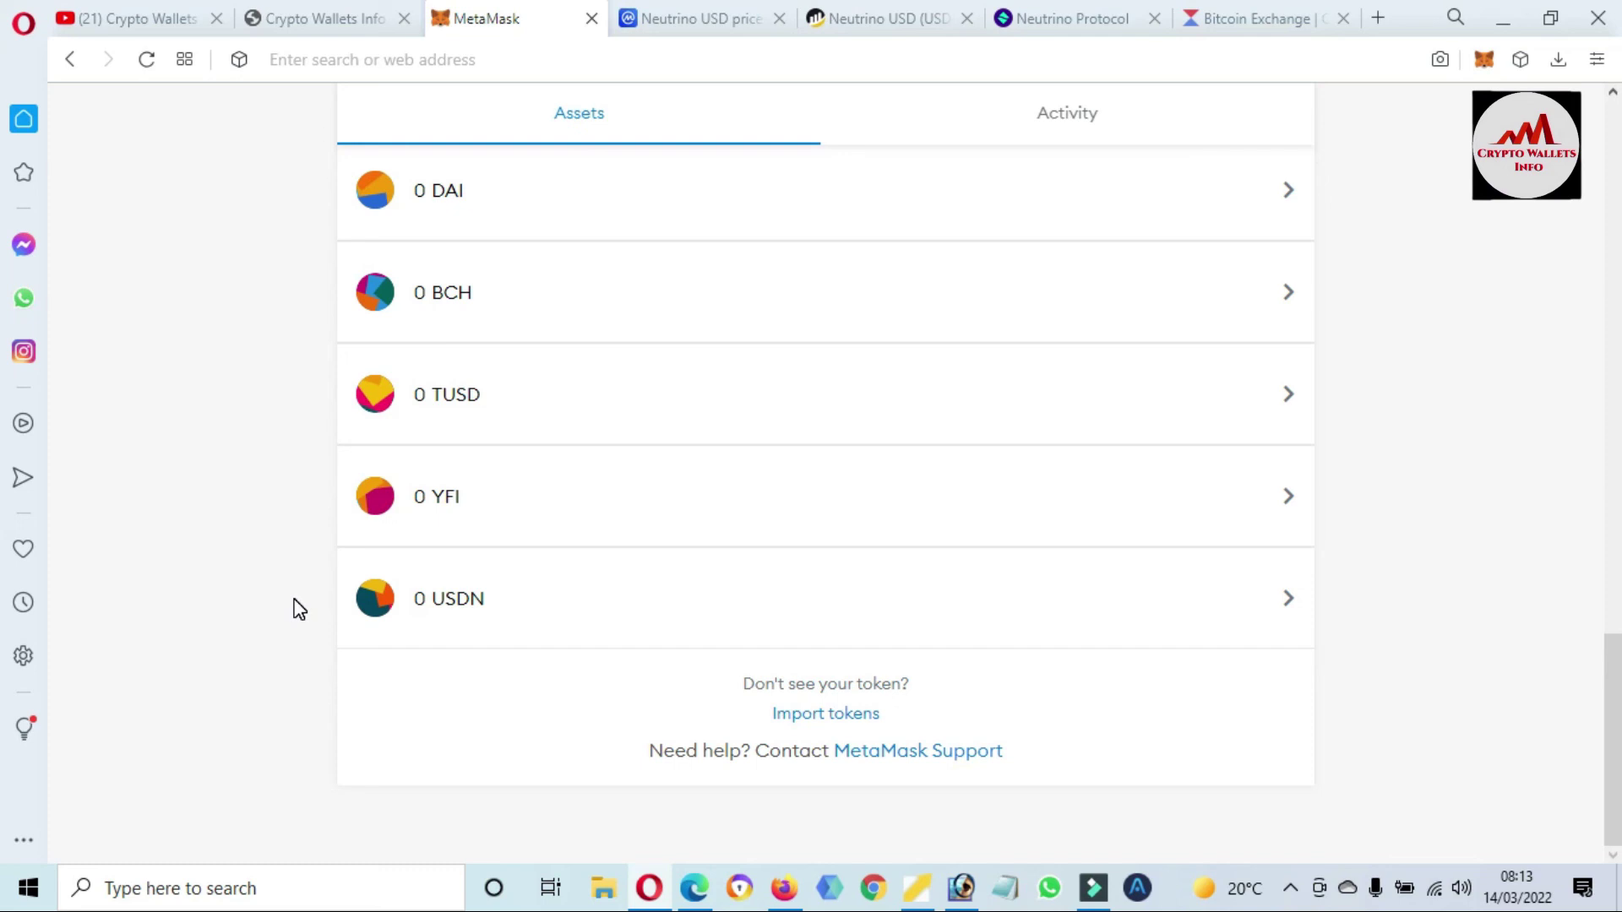
- Open the USDN asset from the Binance Smart Chain list and show its account details with the receiving address
left_click(559, 590)
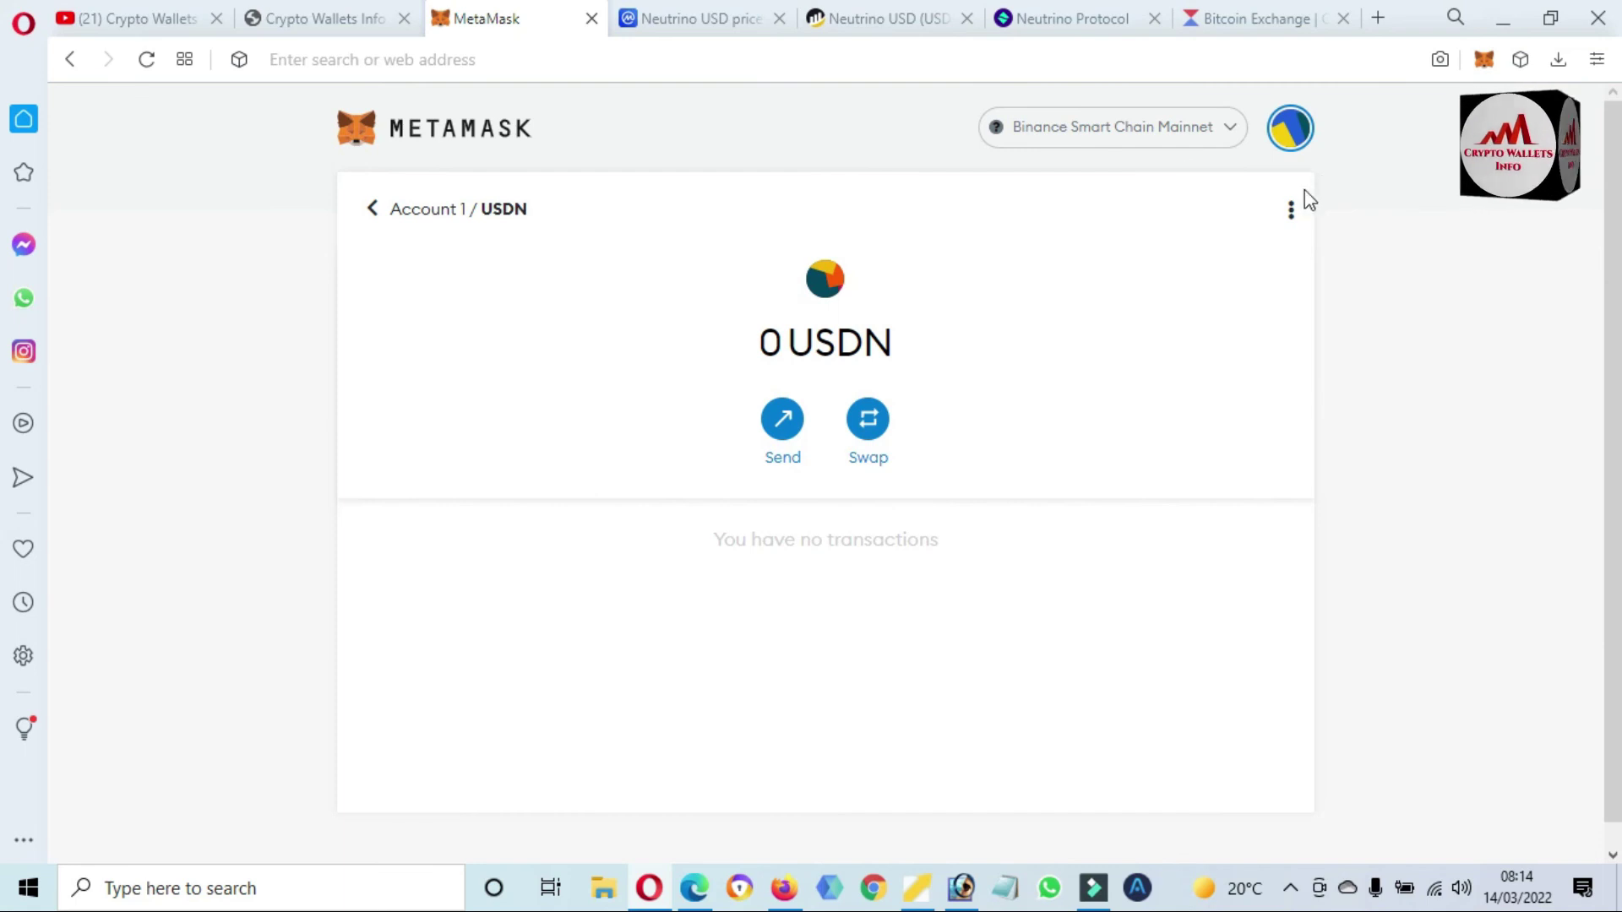
left_click(1290, 210)
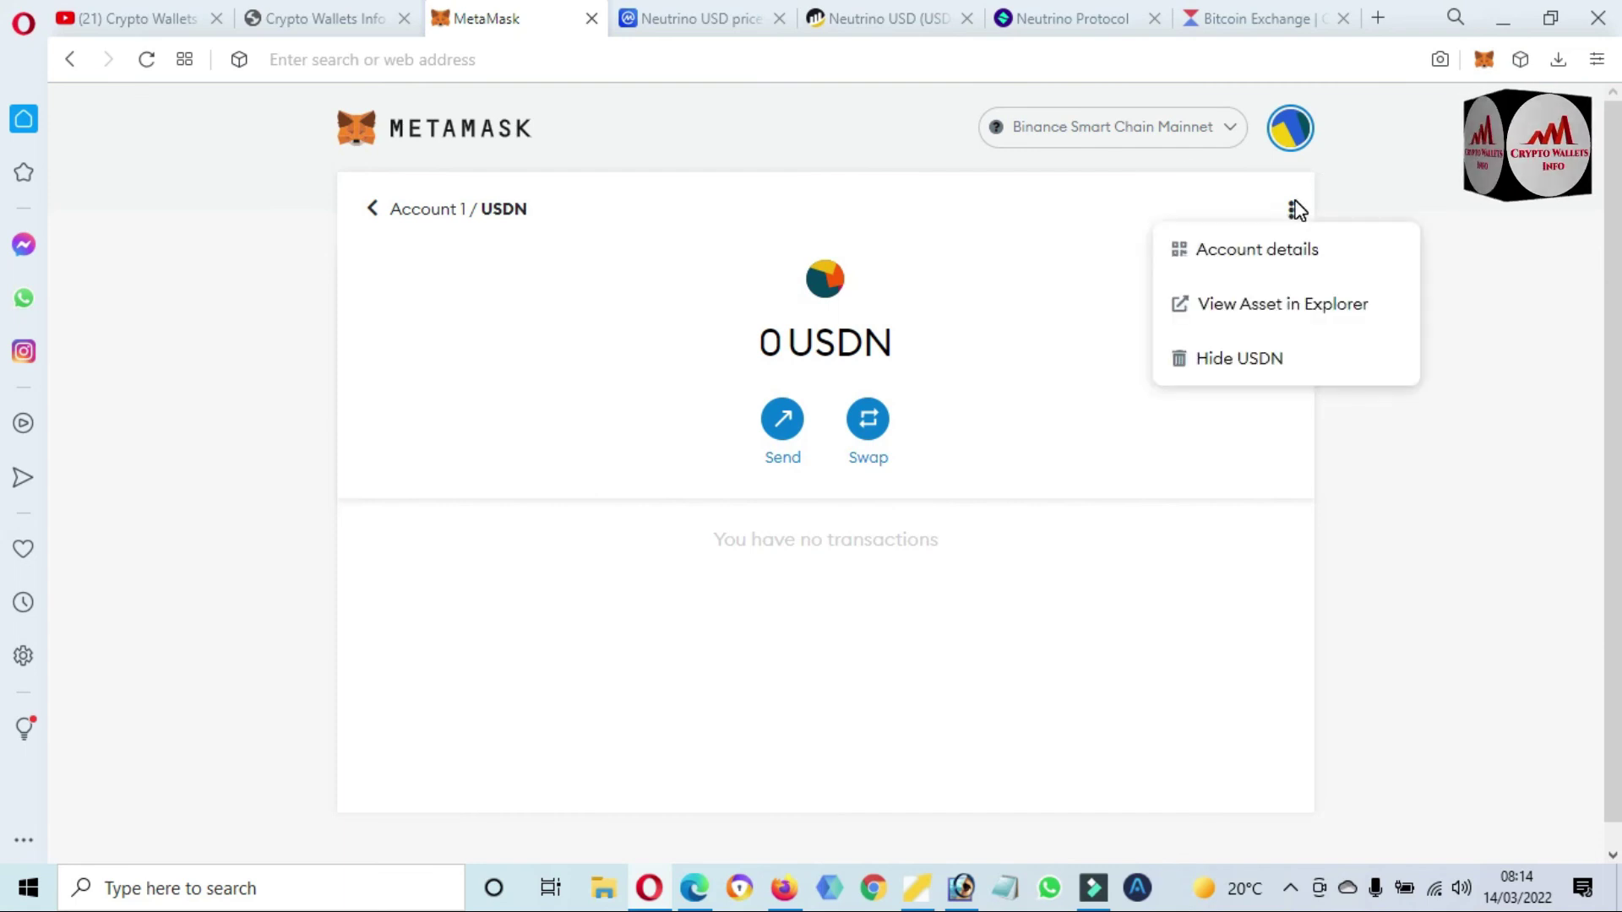
left_click(1252, 252)
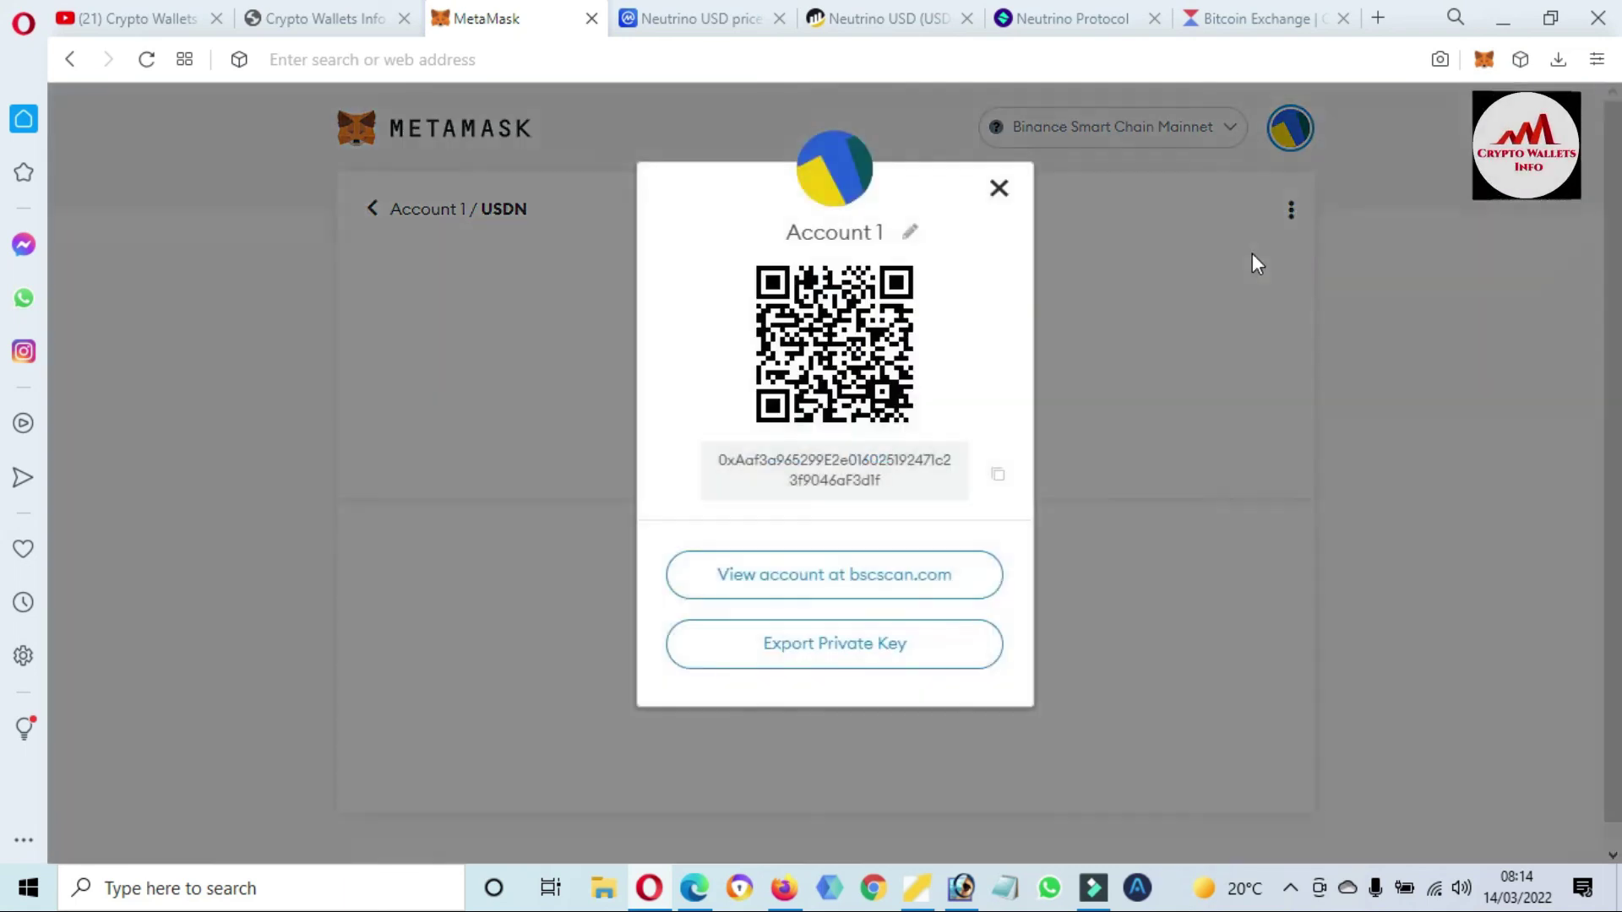
- Reveal the account's private key from the Binance Smart Chain account details by entering the MetaMask password
left_click(829, 664)
left_click(772, 478)
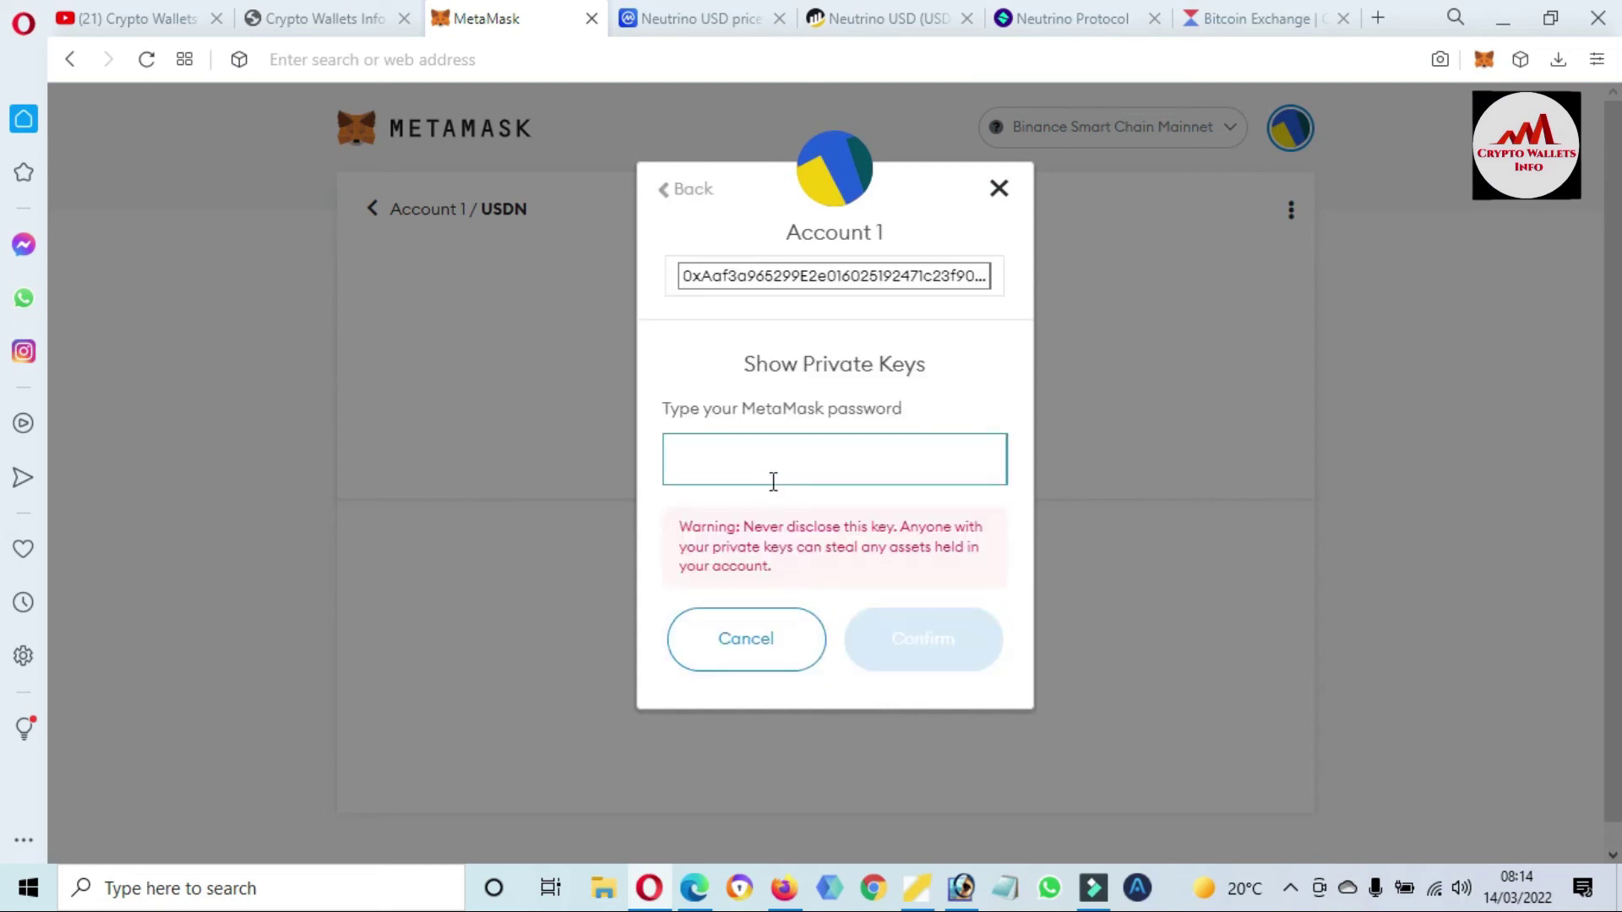
type("********")
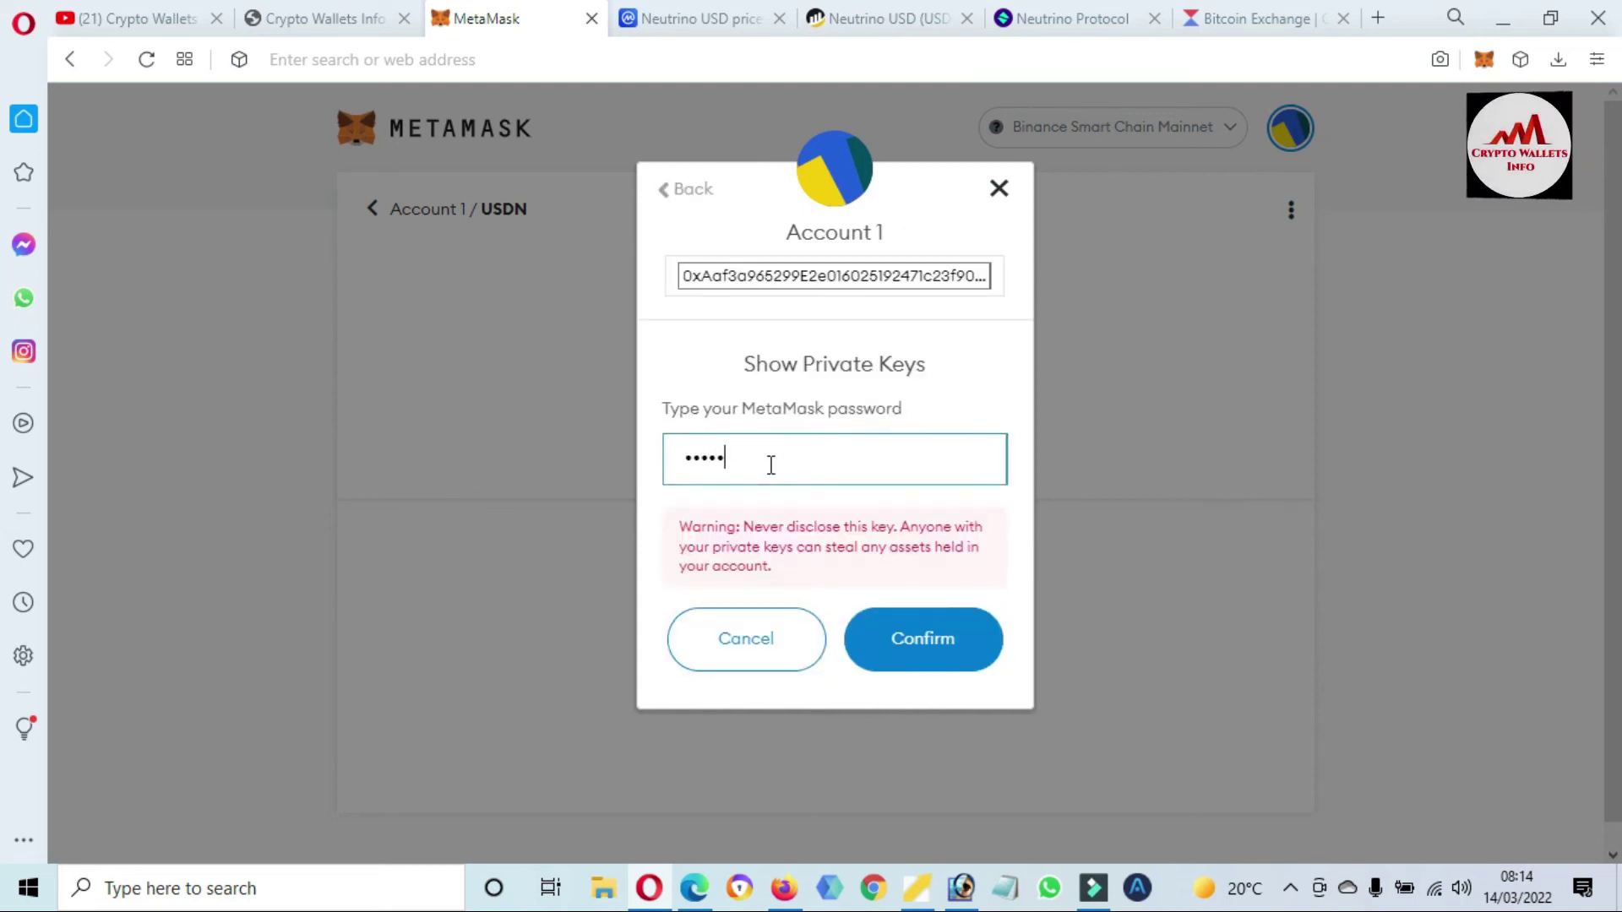
type("*****")
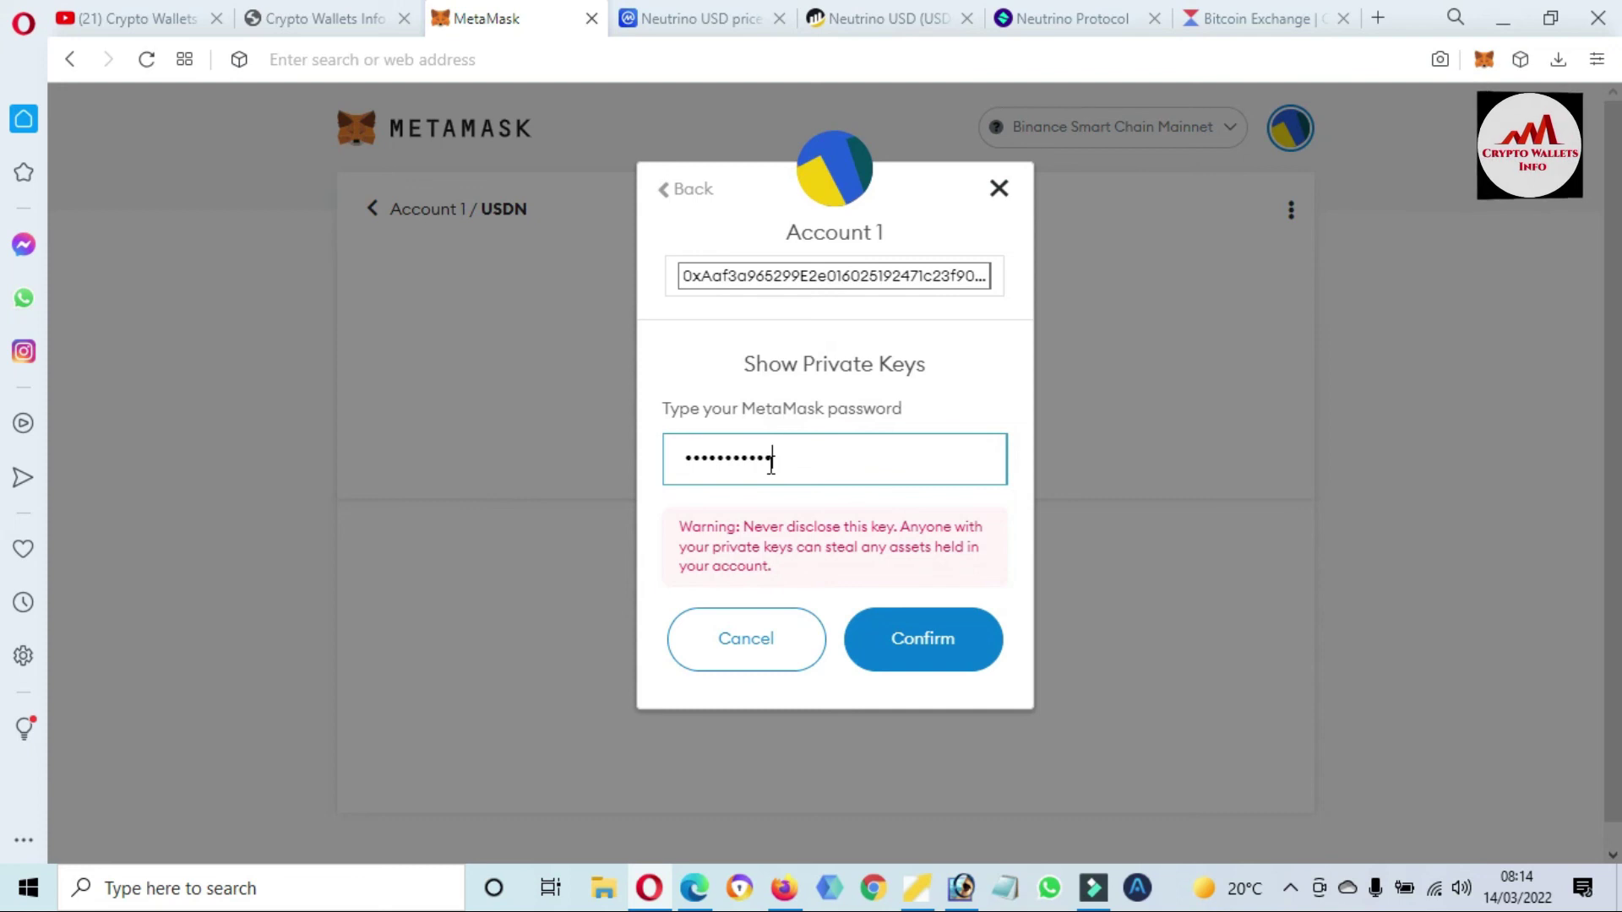
left_click(910, 651)
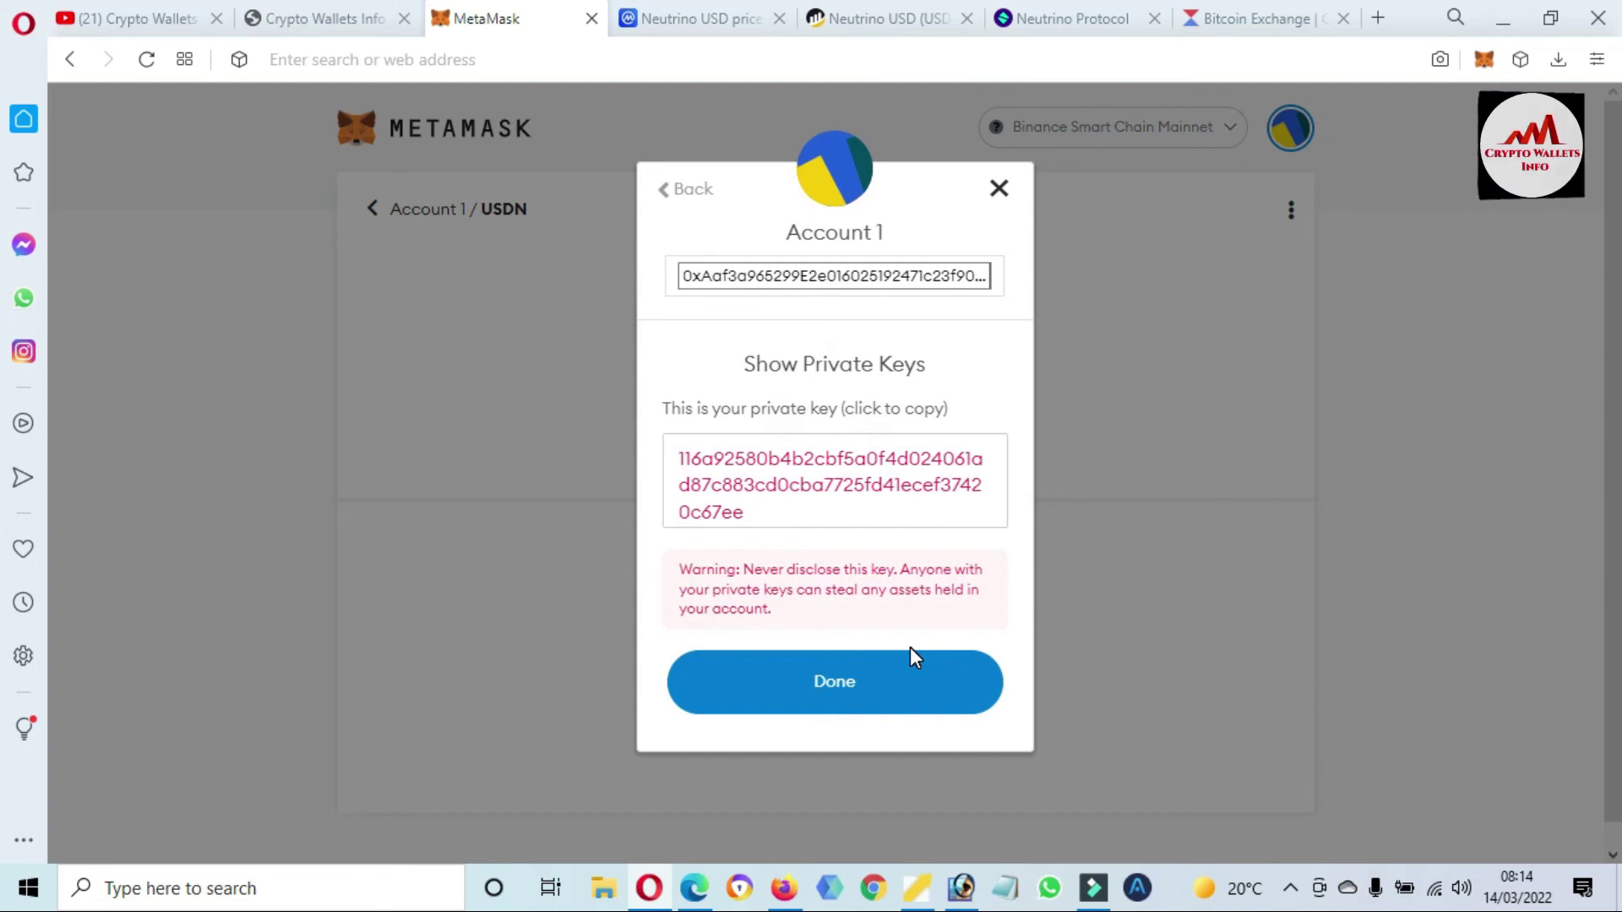
- Show the Crypto Wallets Info YouTube channel and the cryptowalletsinfo.com website
left_click(138, 12)
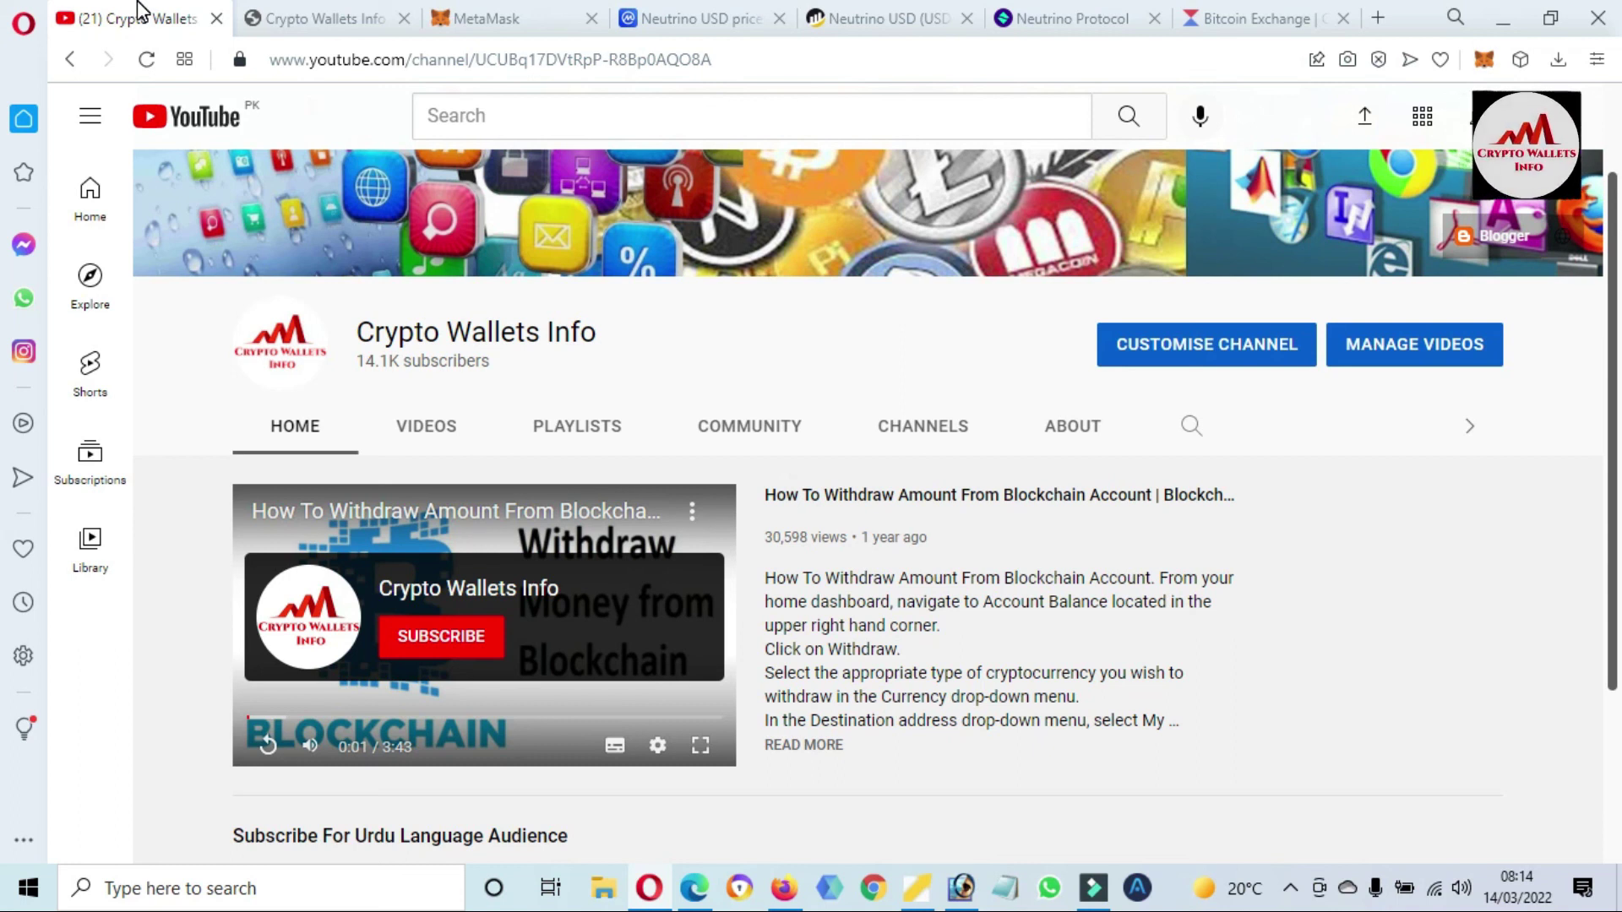
left_click(341, 17)
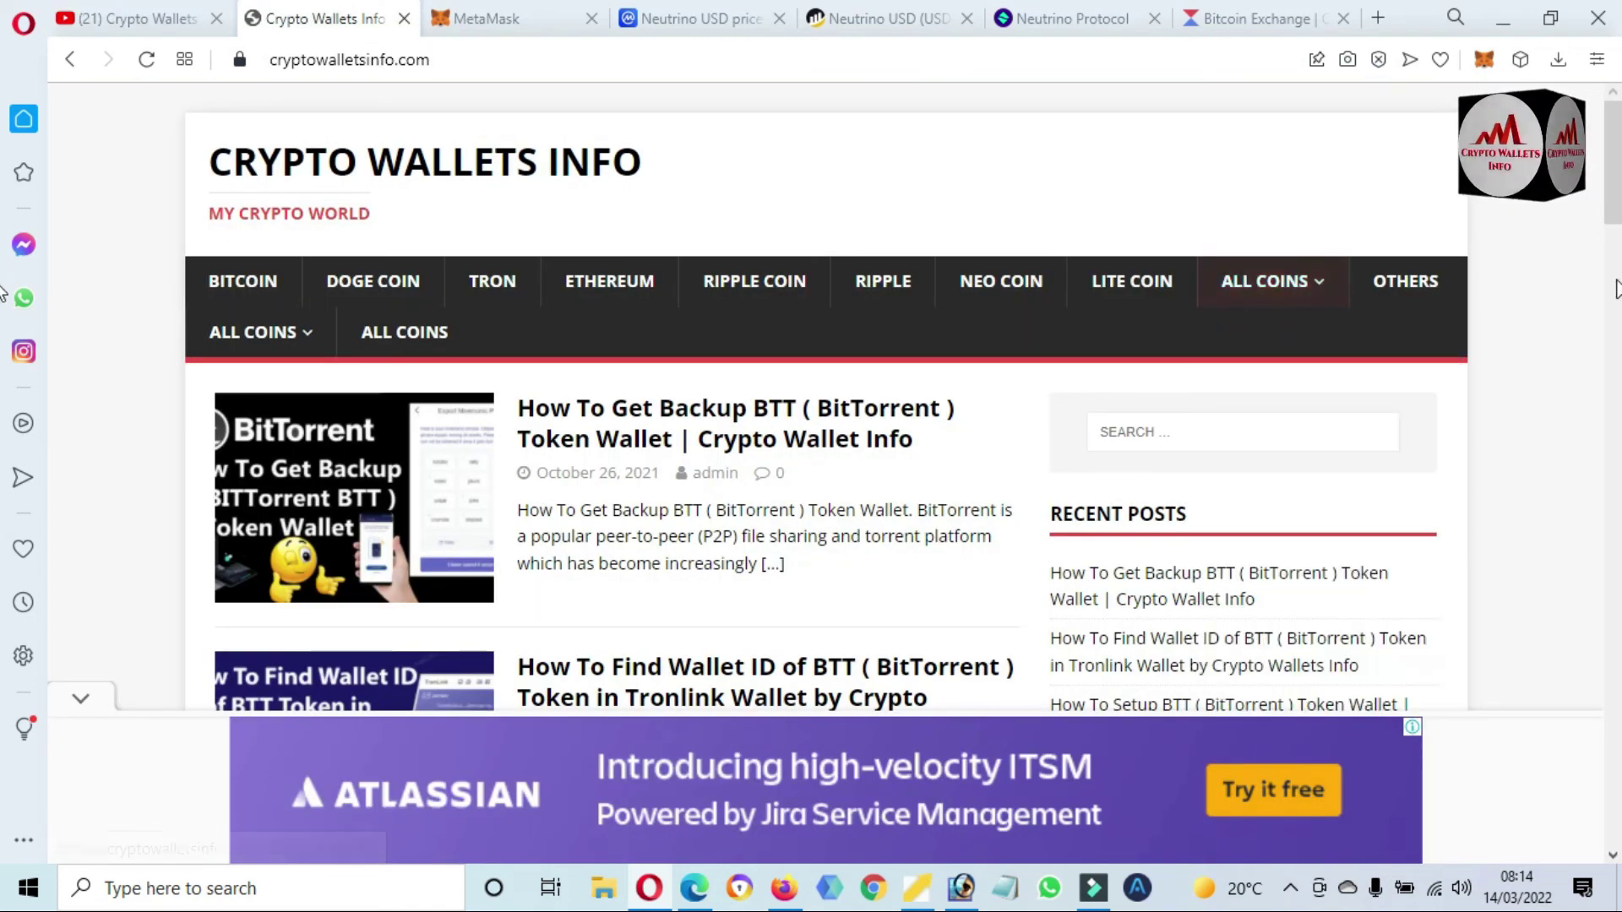
left_click(1290, 887)
right_click(1299, 785)
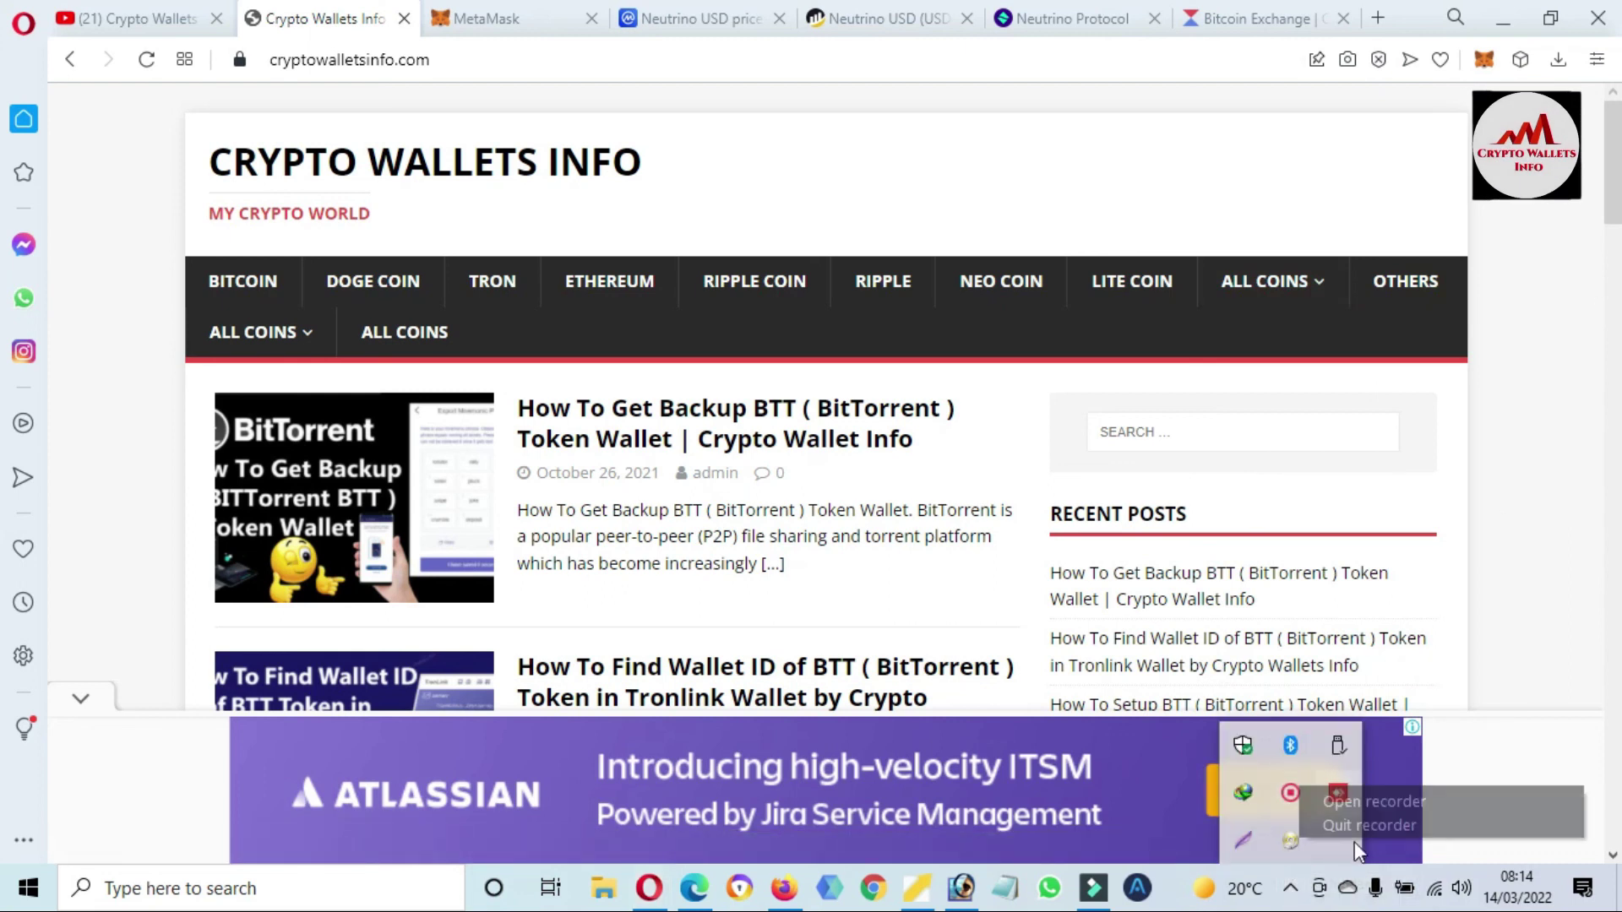